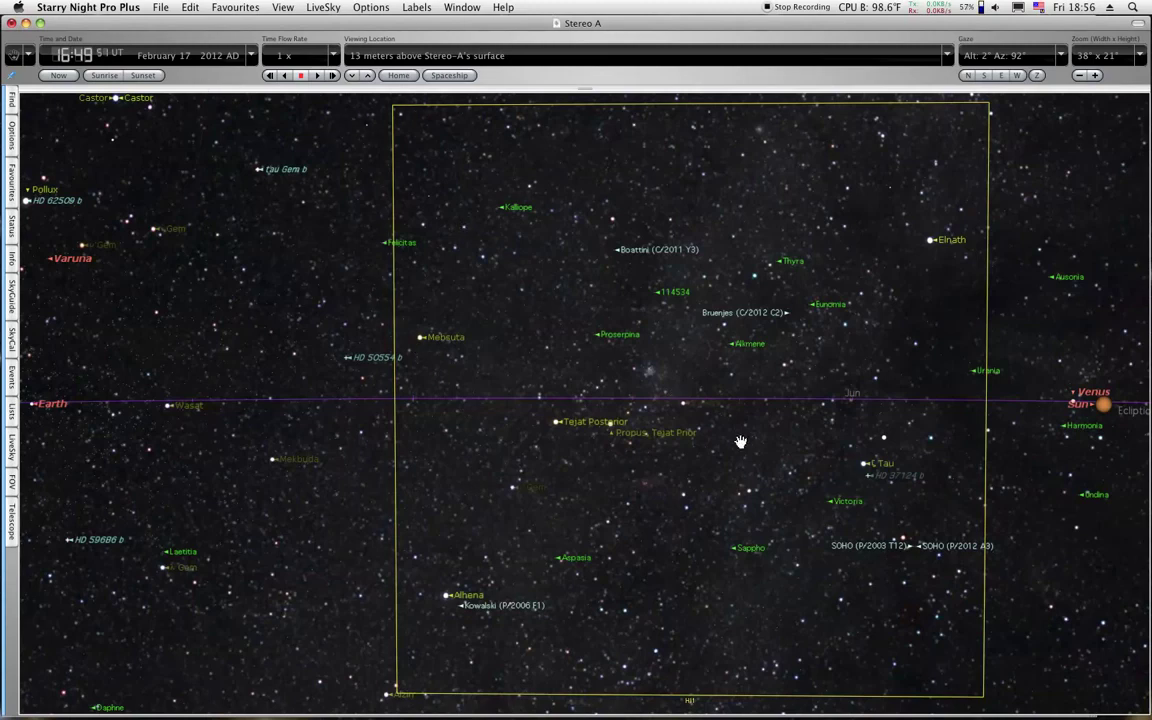
- Switch to QuickTime Player 7 and advance the NEW 32 of Insanity video to the STEREO Ahead HI1 image at 00:07:56
mouse_move(697, 712)
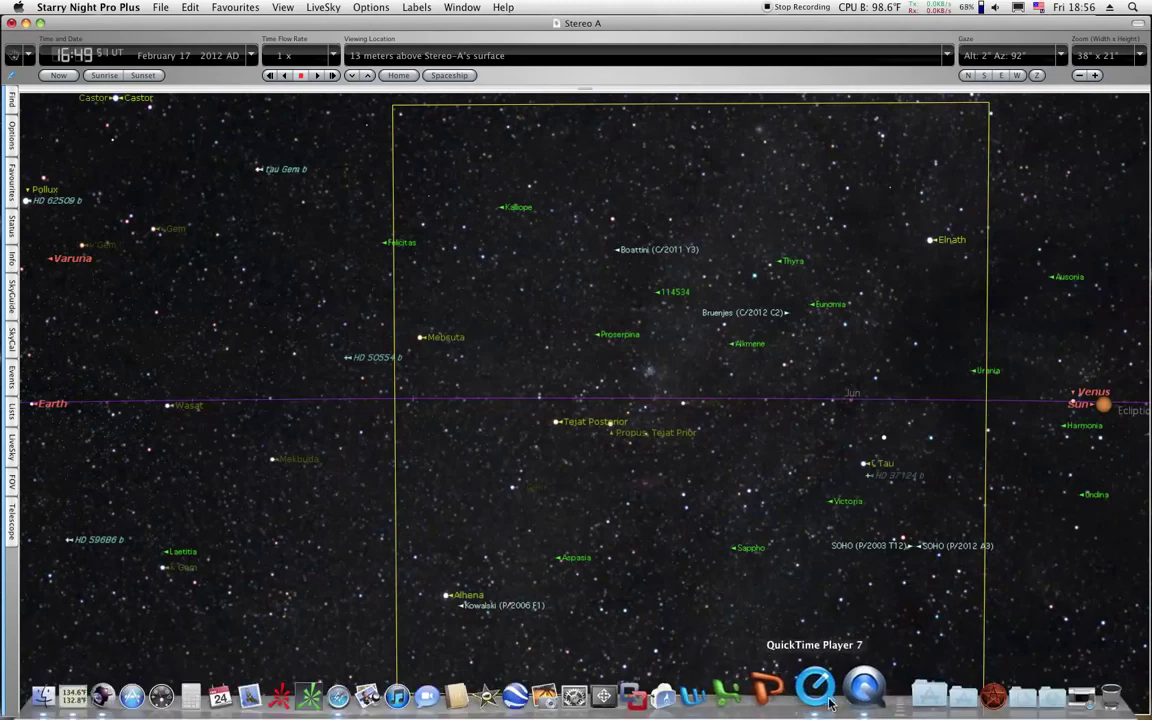
left_click(810, 690)
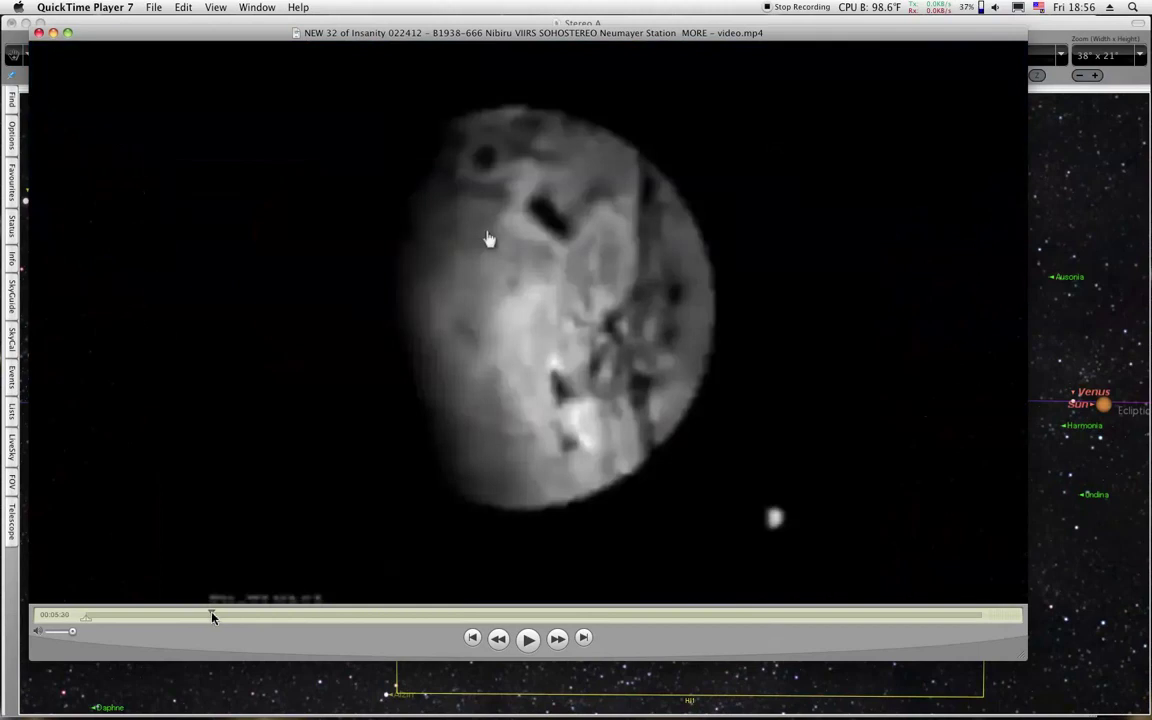
left_click_drag(212, 617, 267, 621)
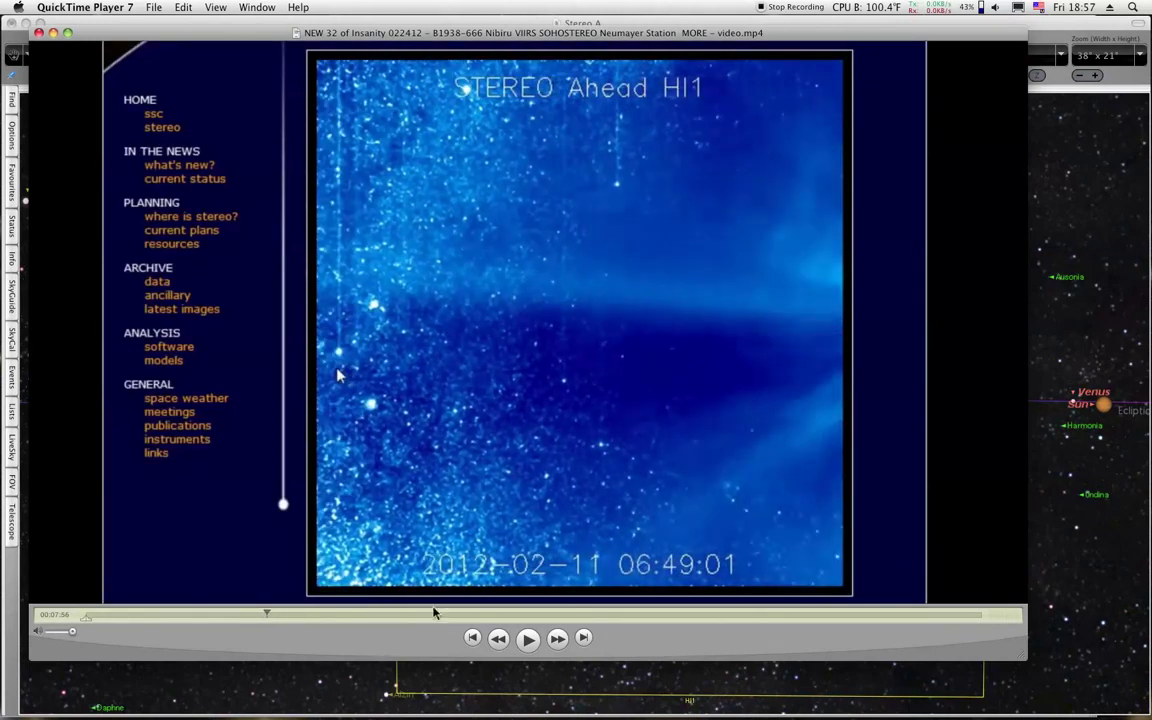
- Switch to Safari and advance the STEREO WOES - STEREO Behind's HI1 video to 2:22
mouse_move(520, 715)
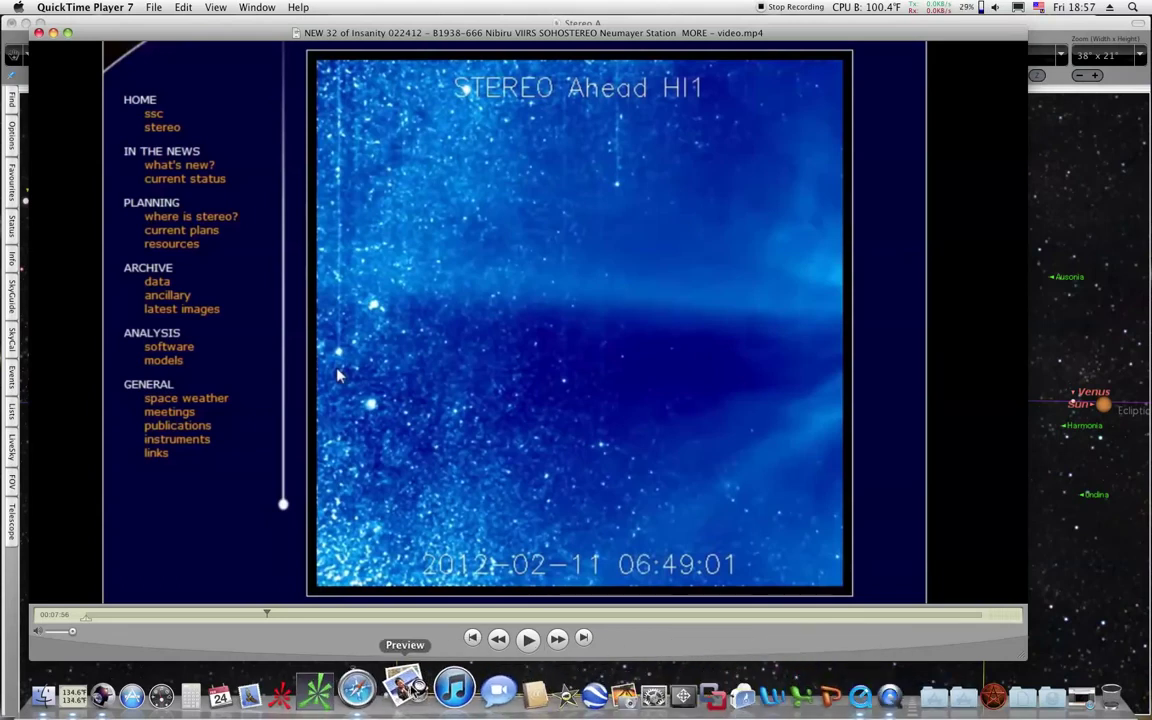
left_click(378, 690)
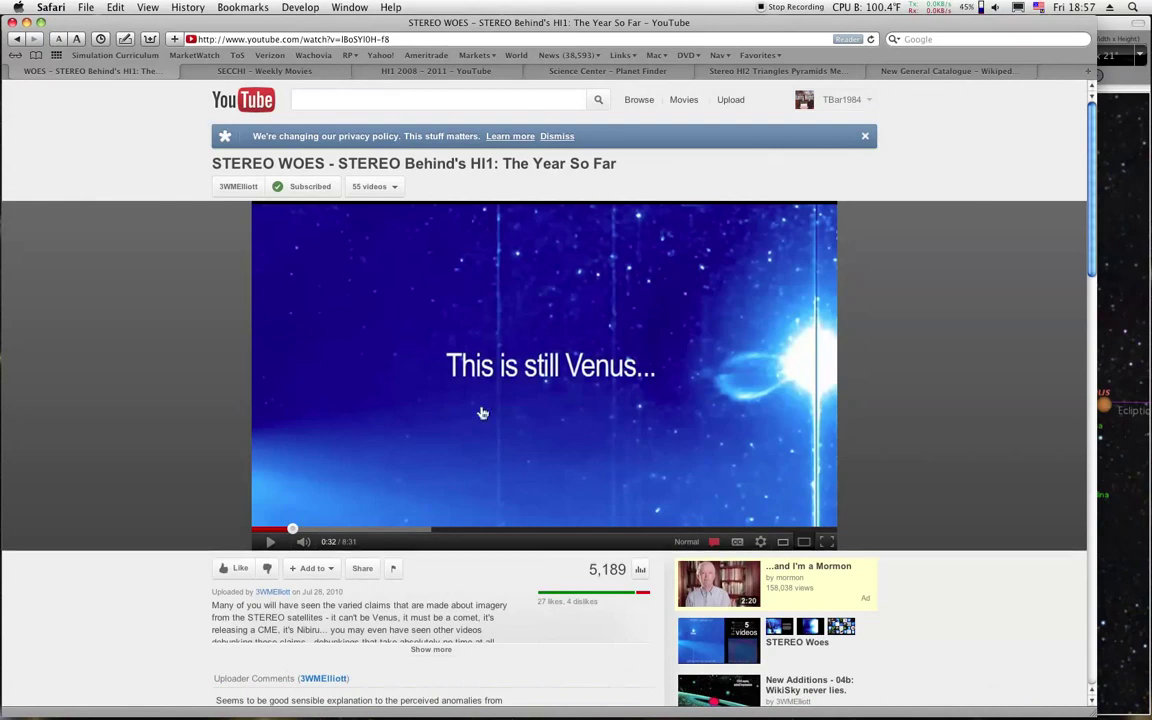
left_click(356, 184)
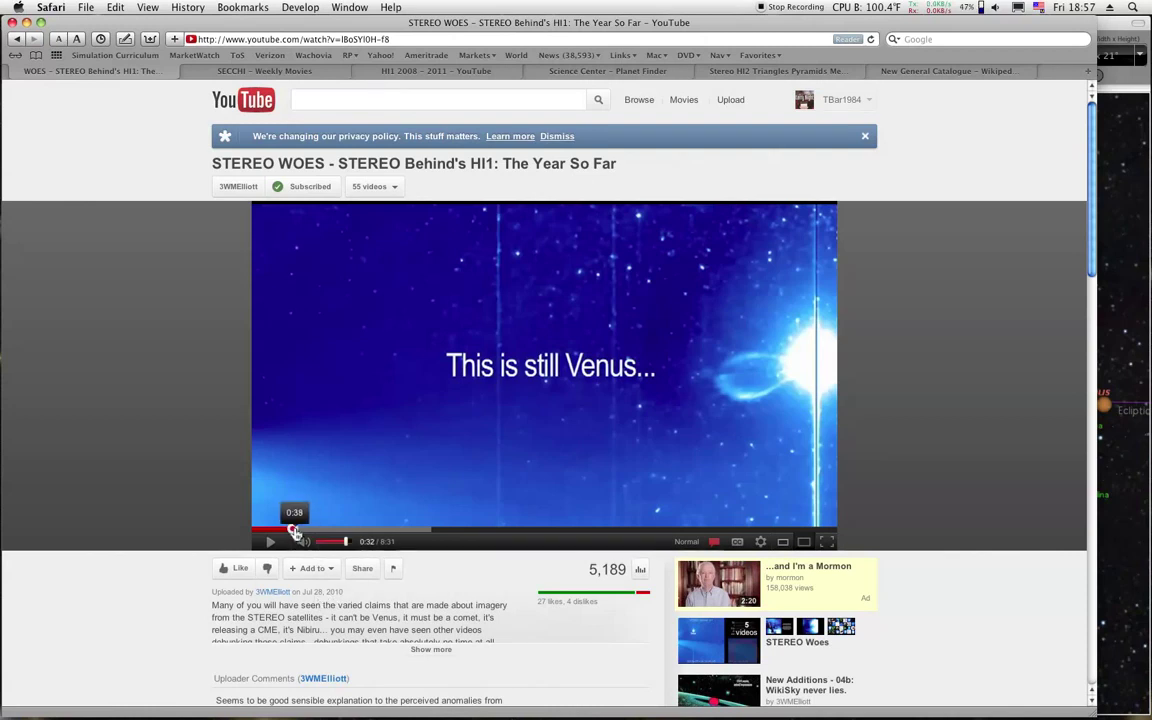
left_click(300, 530)
left_click_drag(300, 530, 415, 532)
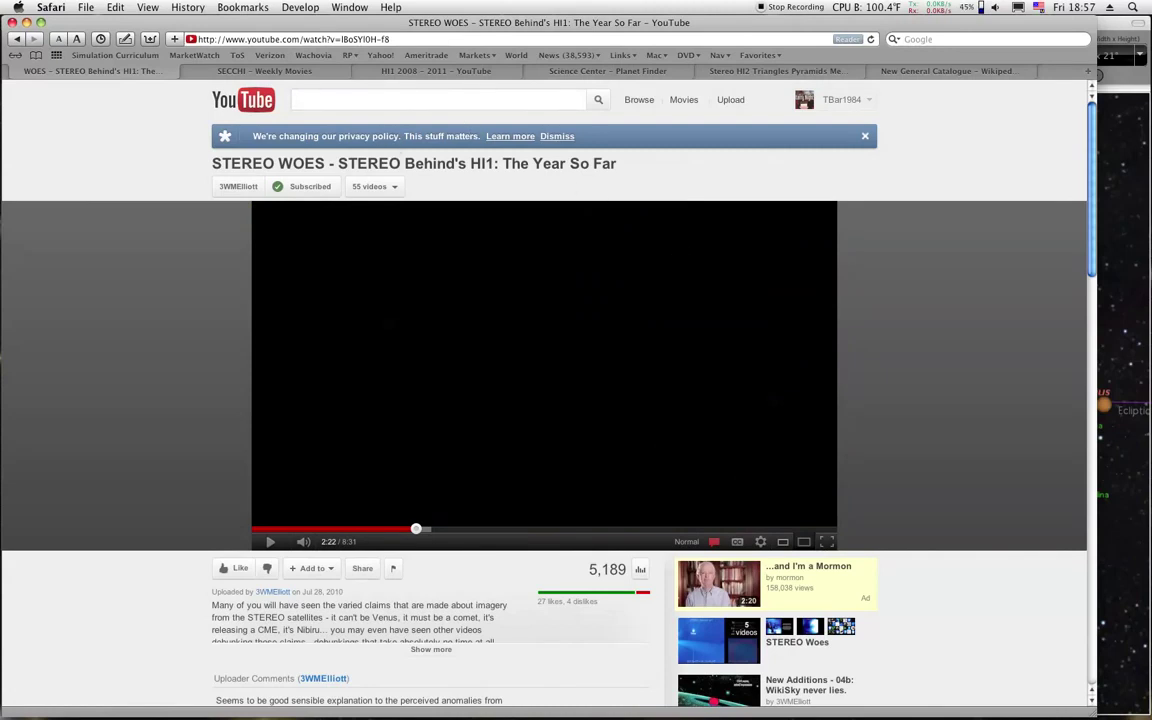
- Enlarge the 20110226_0311_hi1.mpg movie window, scrub to the 2011/03/10 23:29 frame, and close the movie
left_click_drag(860, 290, 263, 74)
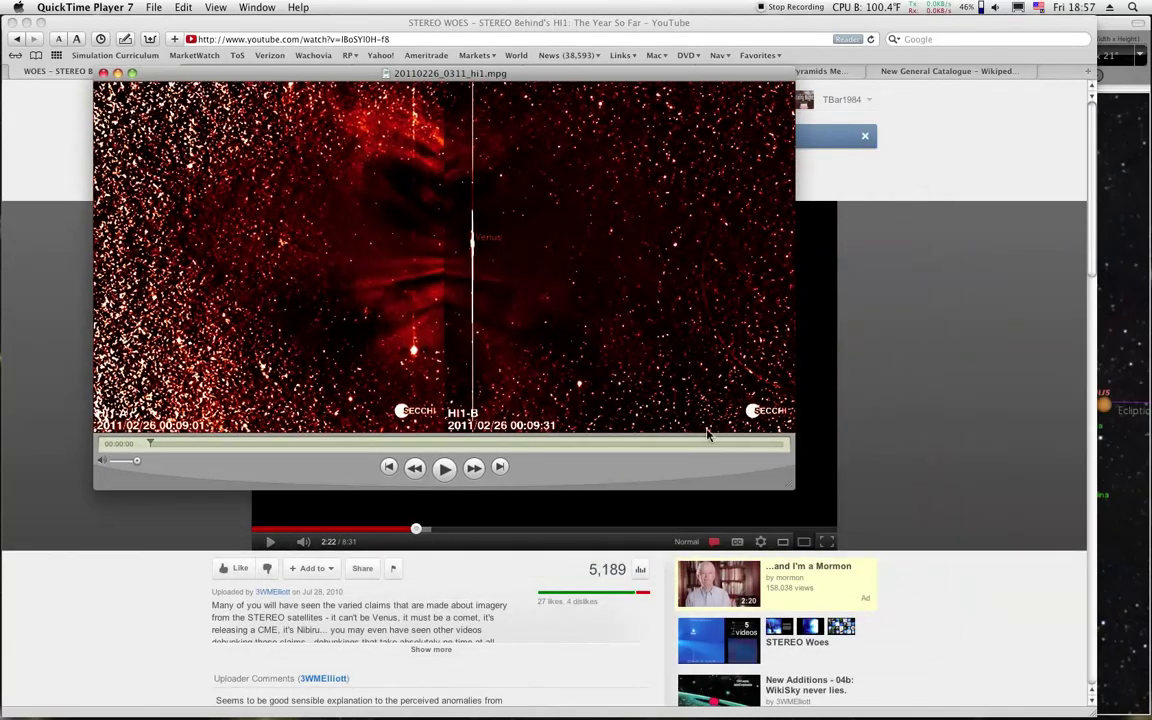
left_click_drag(796, 490, 898, 578)
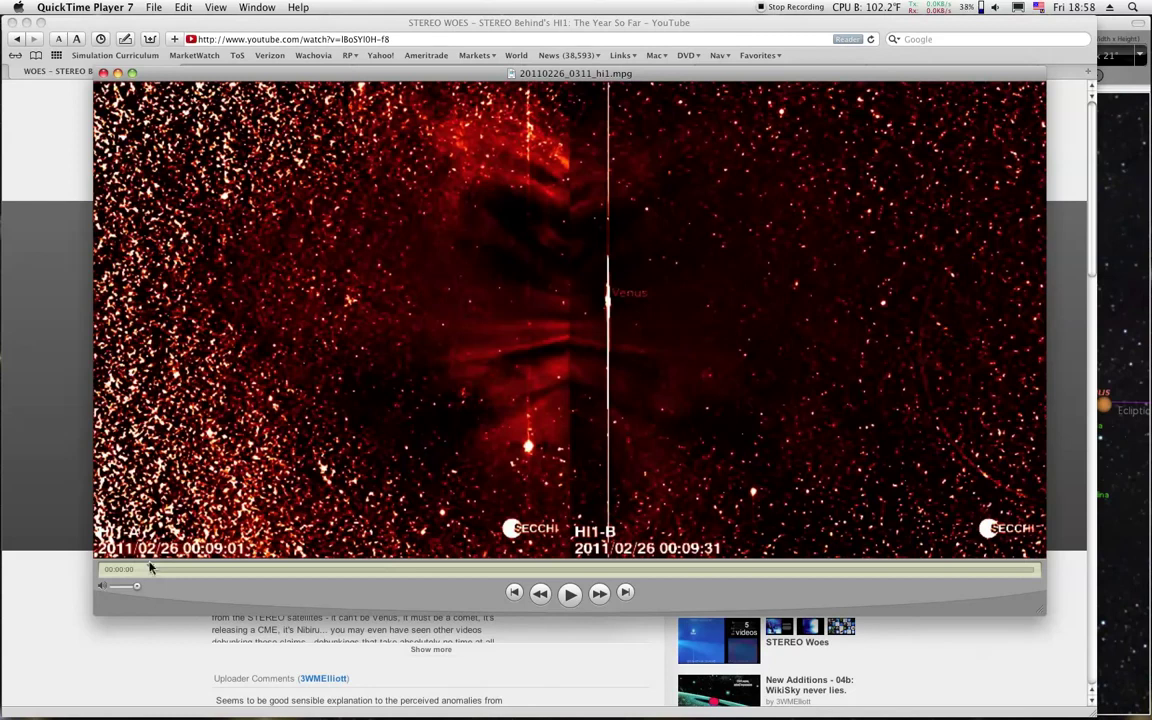
left_click_drag(150, 571, 968, 585)
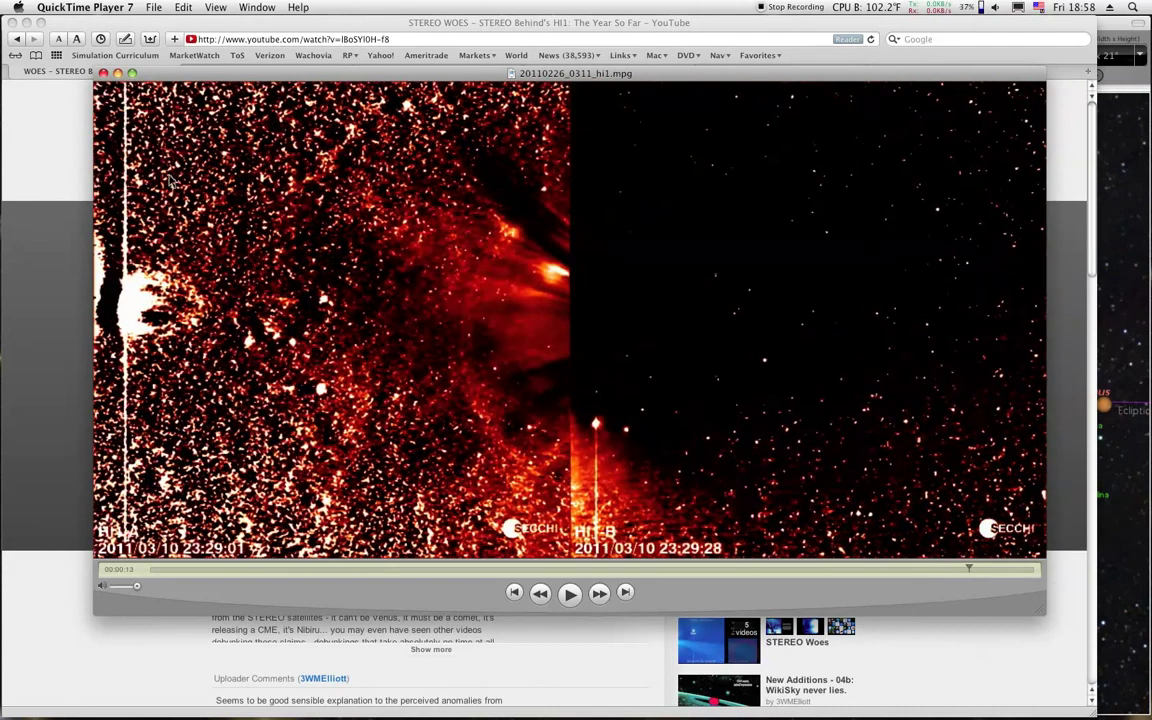
left_click(103, 73)
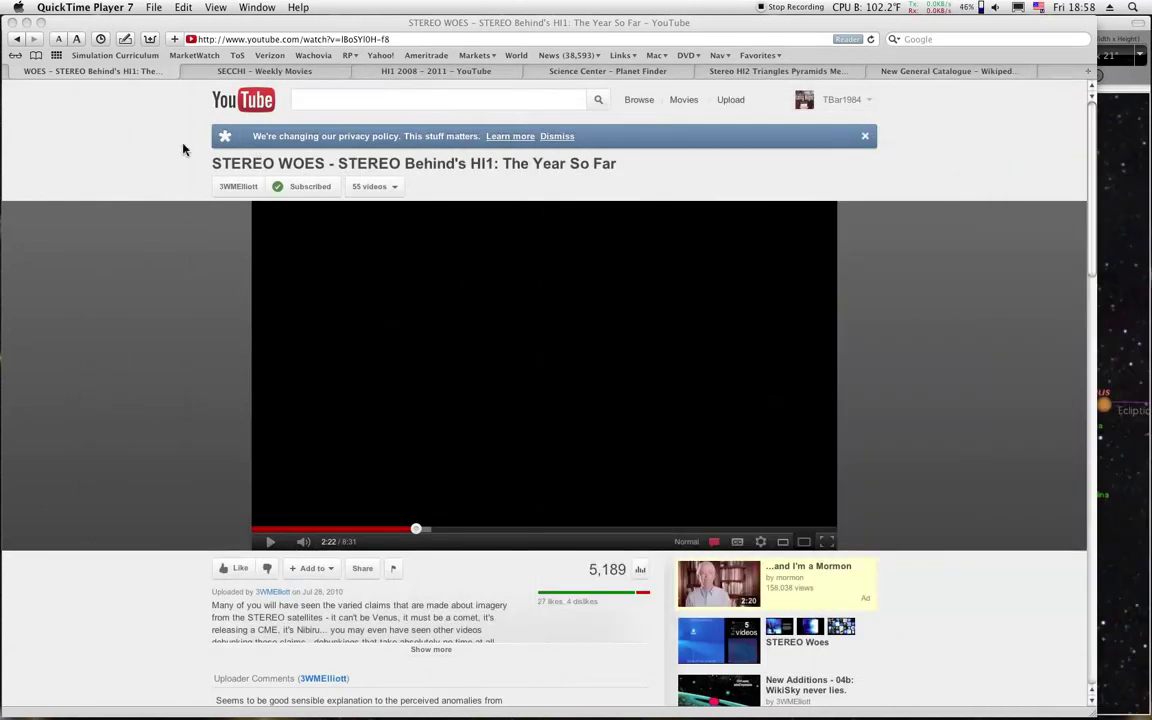
- View the SECCHI HI1 movie list for 2011 in Safari and play the SECCHI HI1 2008 - 2011 video until 1:33
left_click(148, 135)
left_click(242, 71)
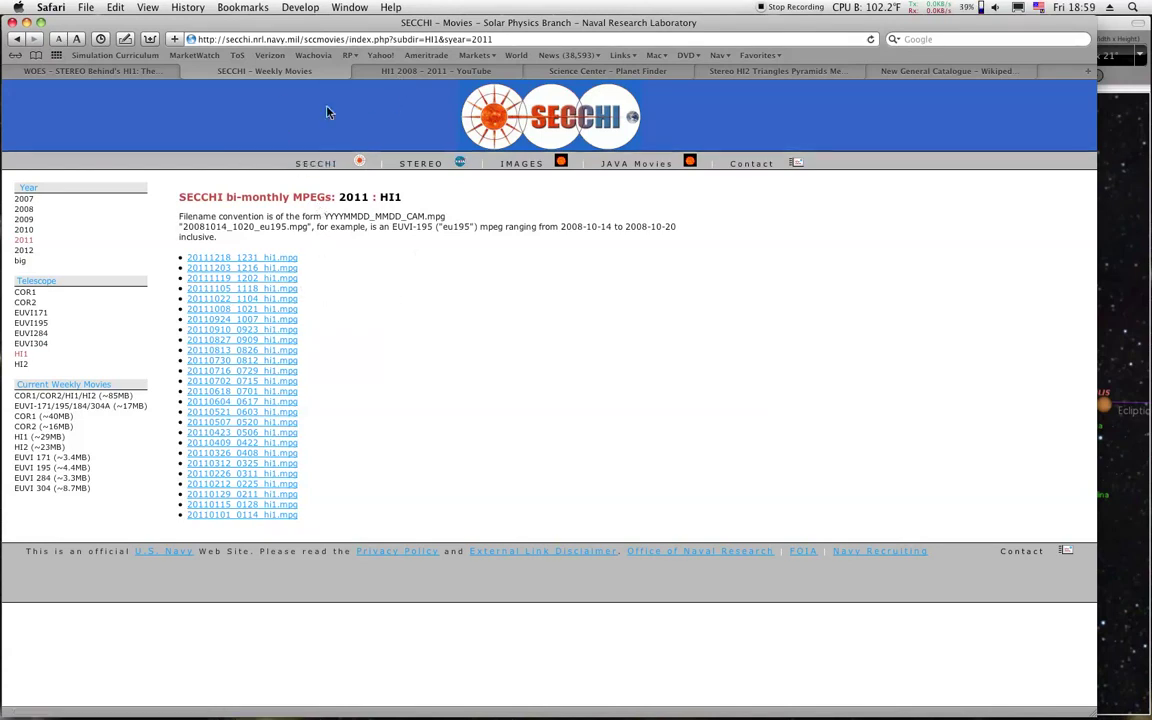
left_click(400, 73)
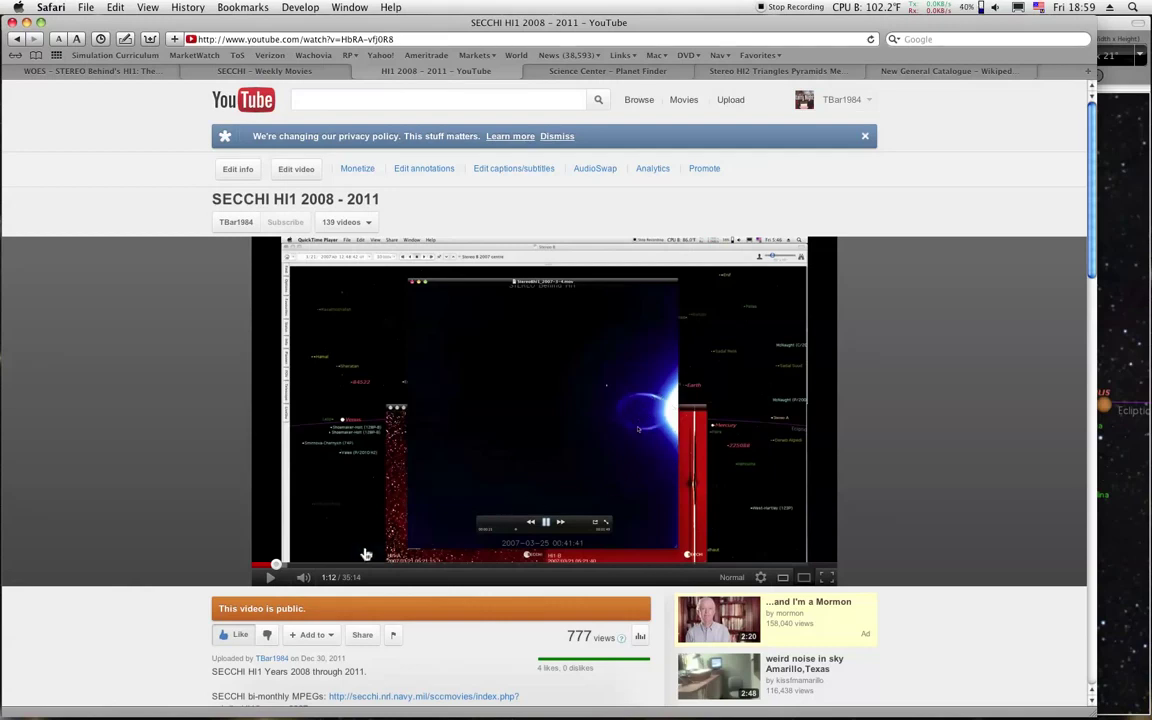
left_click(271, 579)
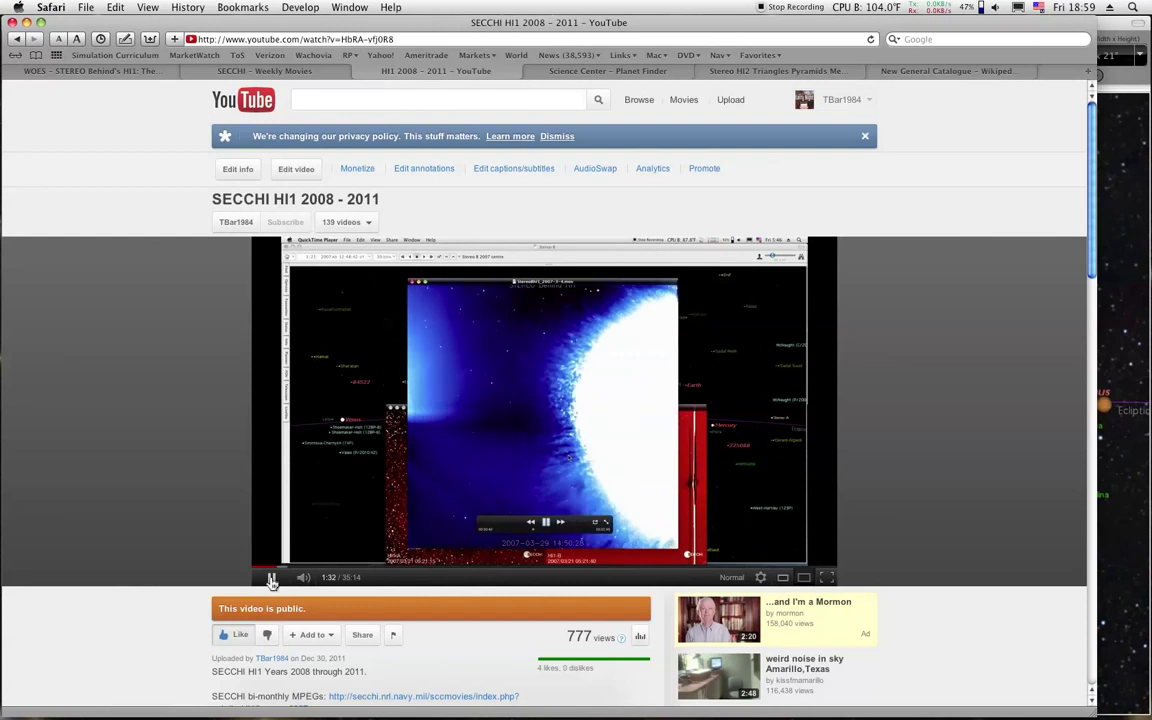
left_click(271, 579)
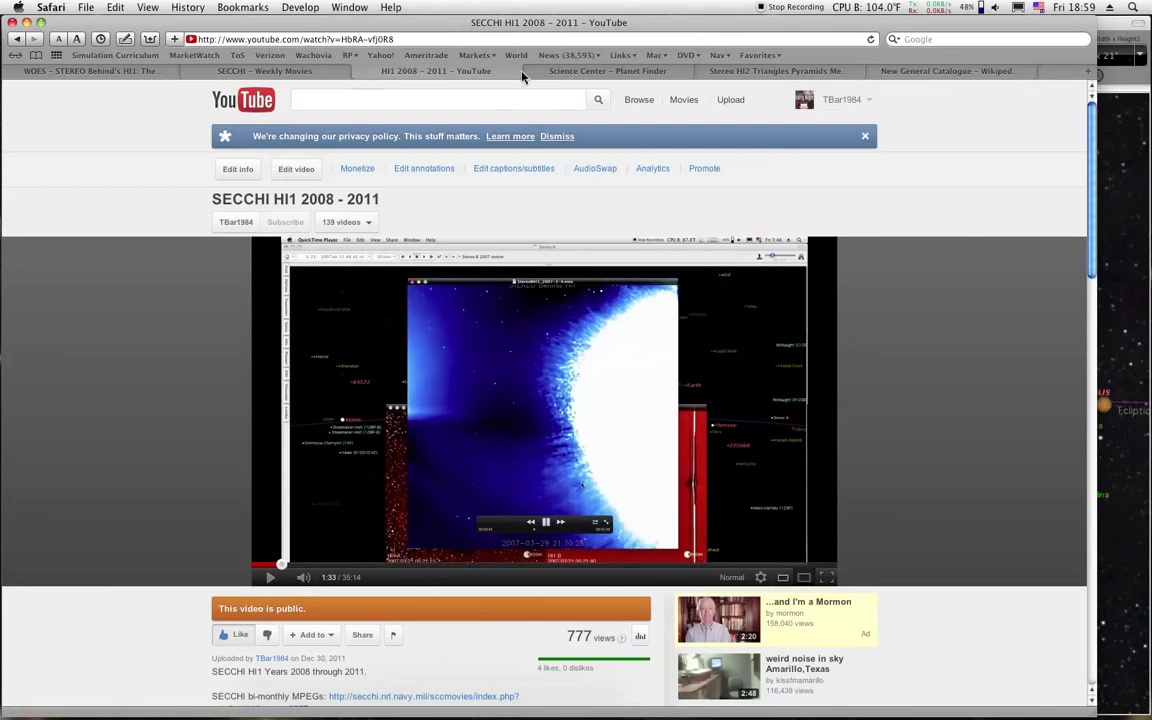
- Browse from the STEREO Planet Finder to the Stars, Planets, and Comets artifacts page and display the full-size Milky Way HI1 image
left_click(577, 76)
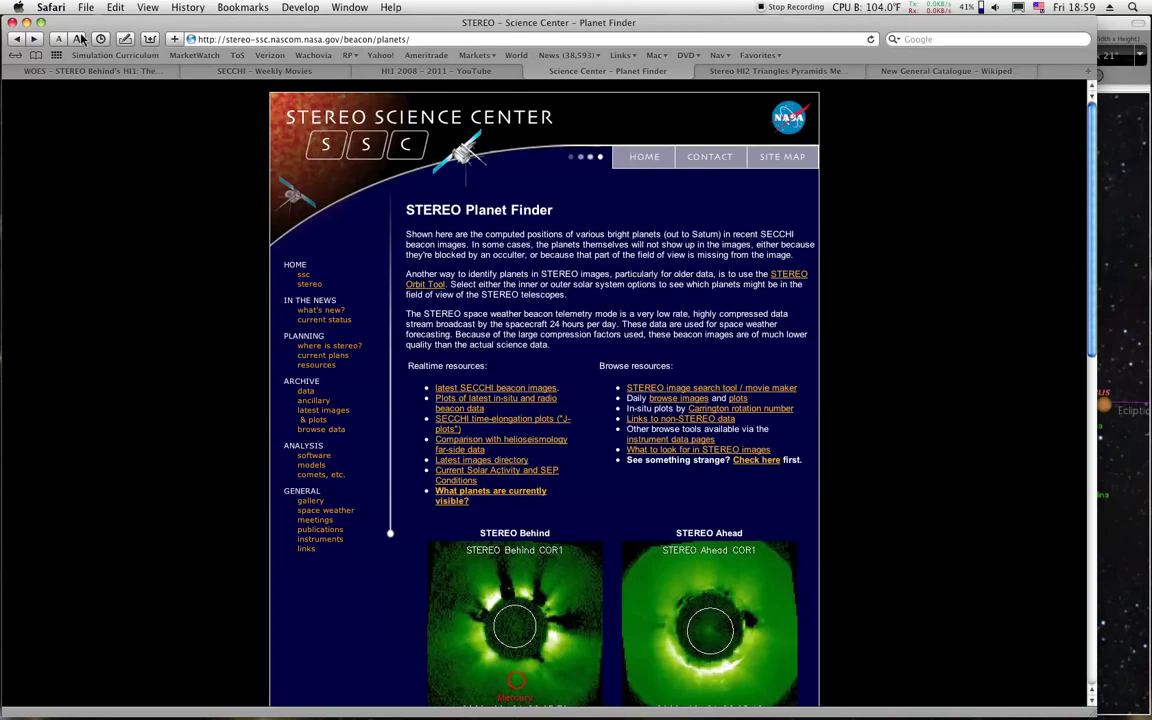
left_click(34, 40)
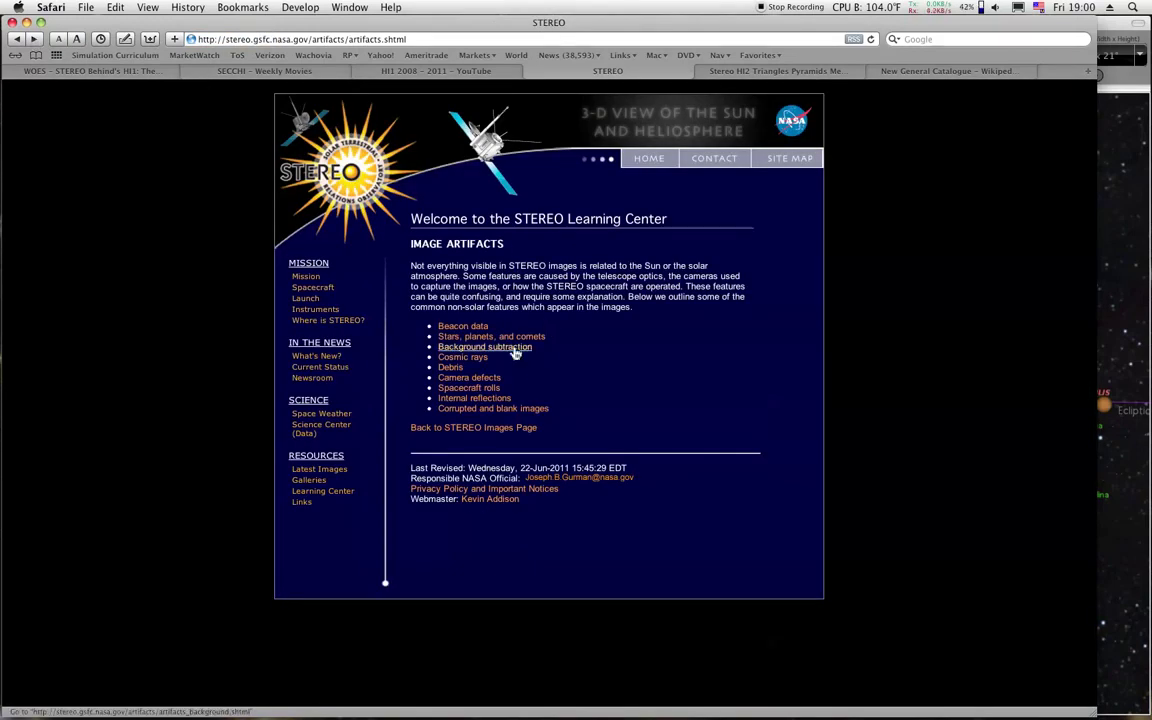
left_click(34, 40)
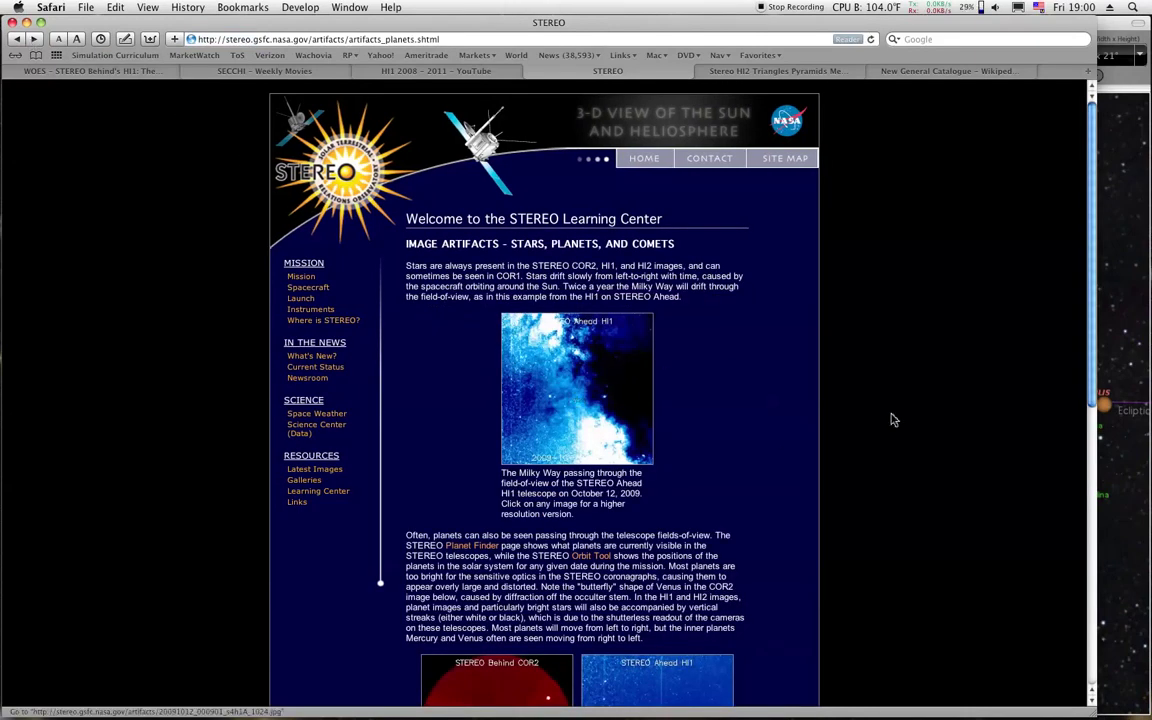
scroll(985, 359, "down", 5)
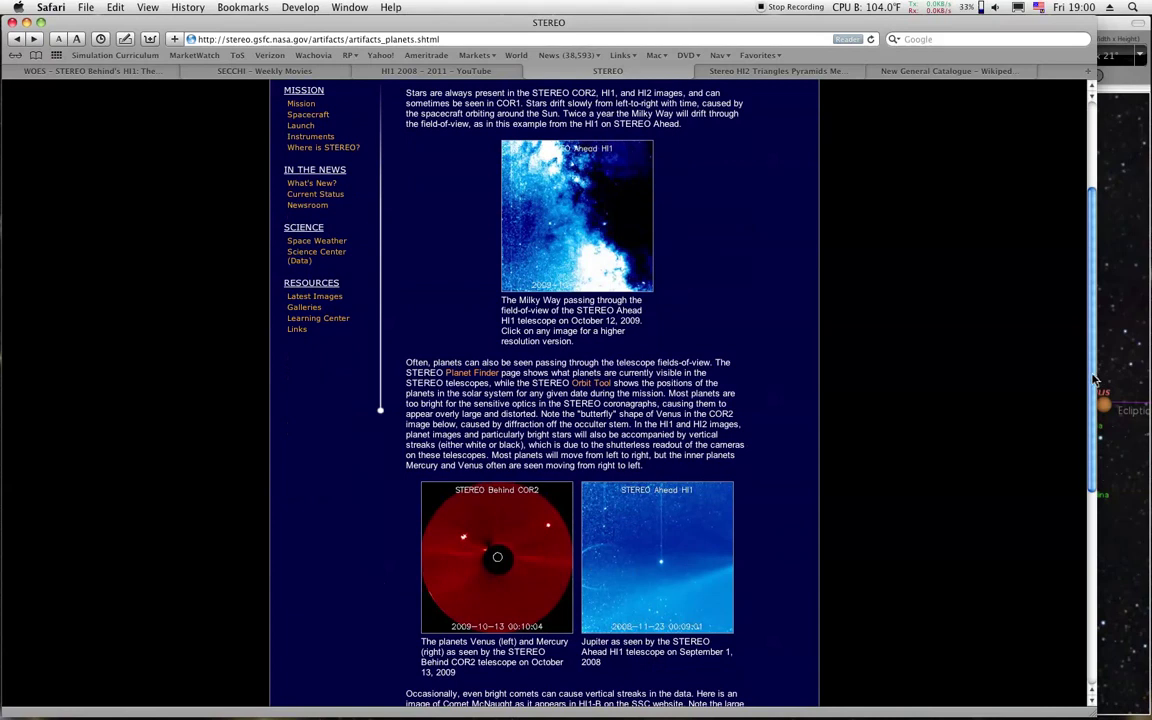
scroll(1094, 380, "up", 5)
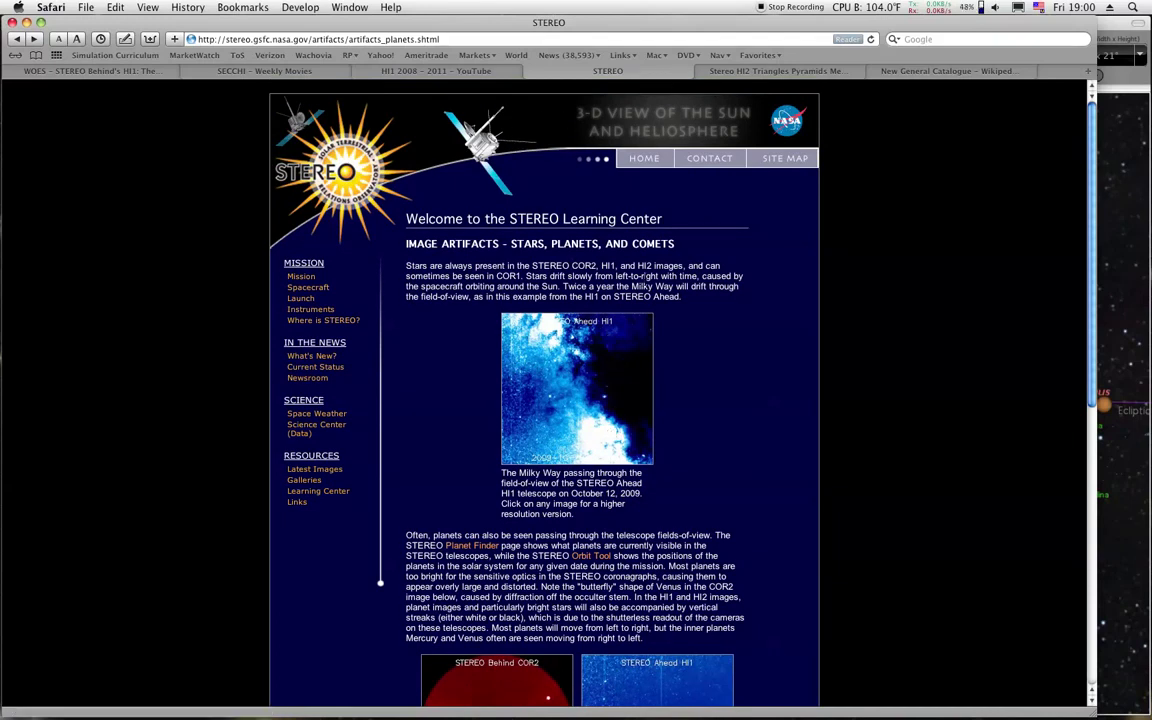
left_click(34, 39)
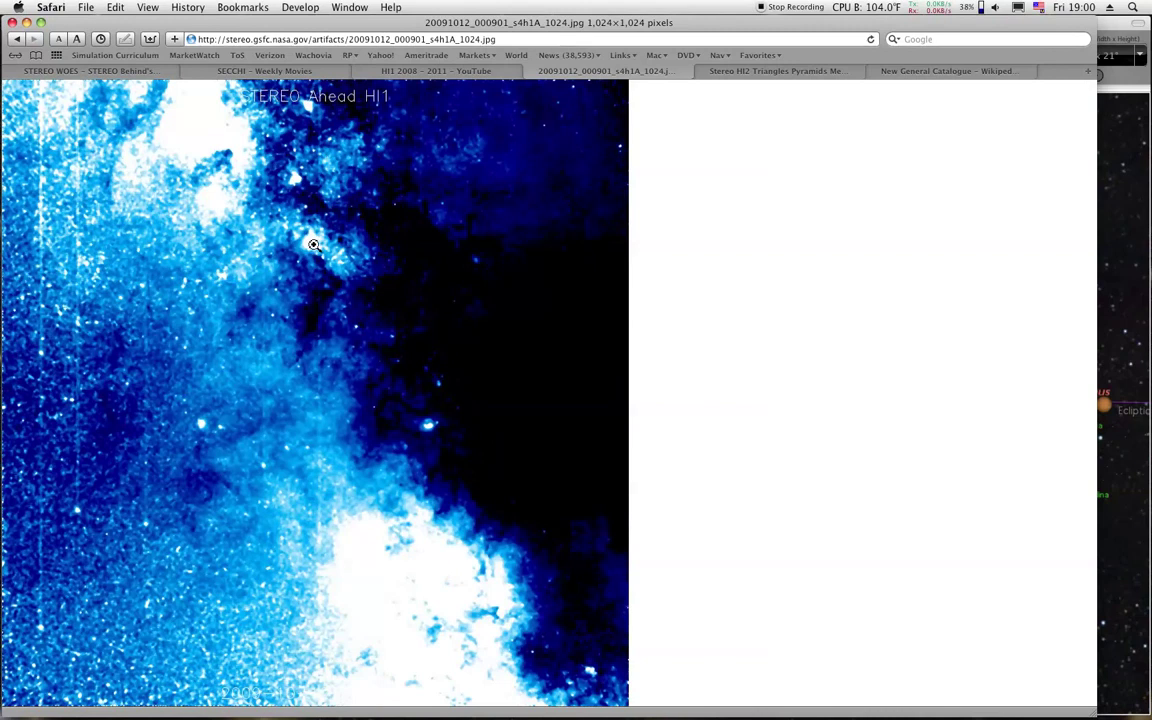
- Switch to Starry Night Pro Plus, show the Stereo B sky view, and run time forward to February 17, 2009
left_click(1140, 311)
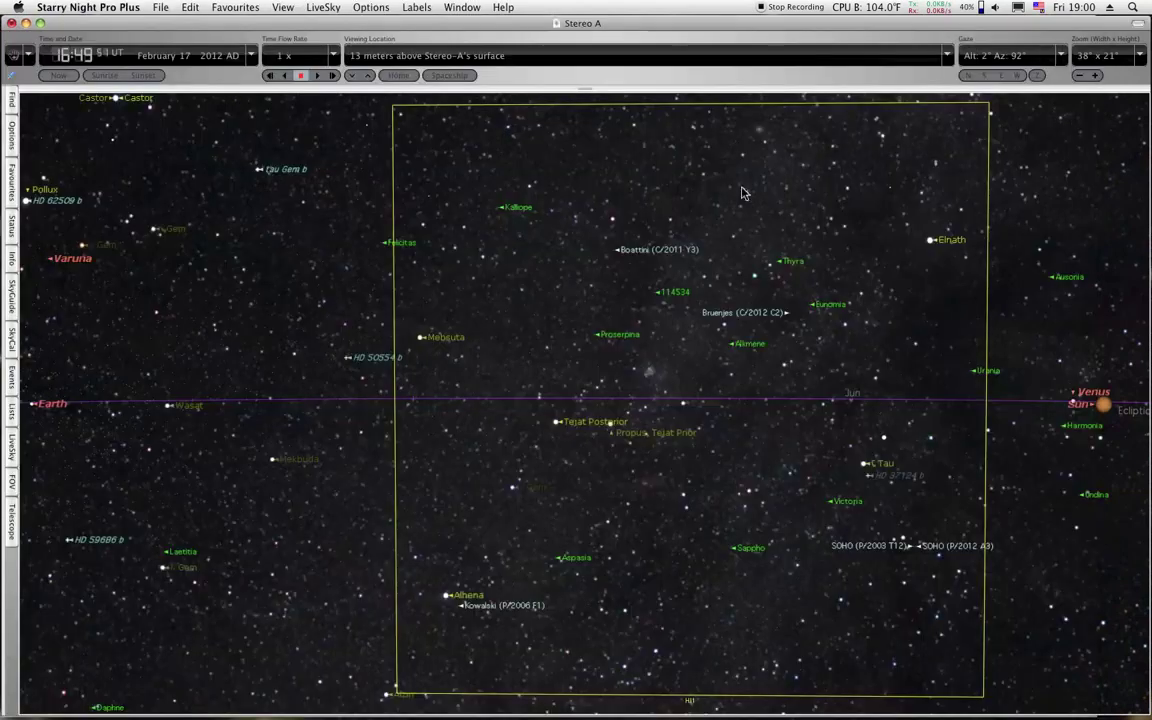
left_click(450, 7)
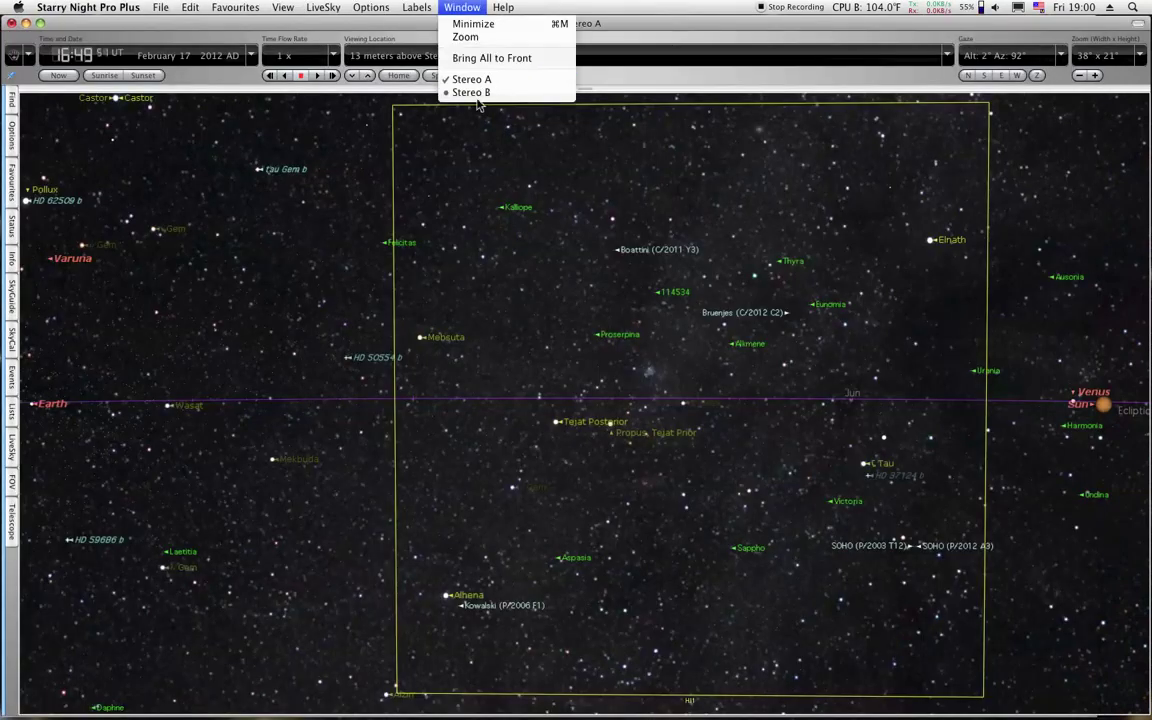
left_click(440, 93)
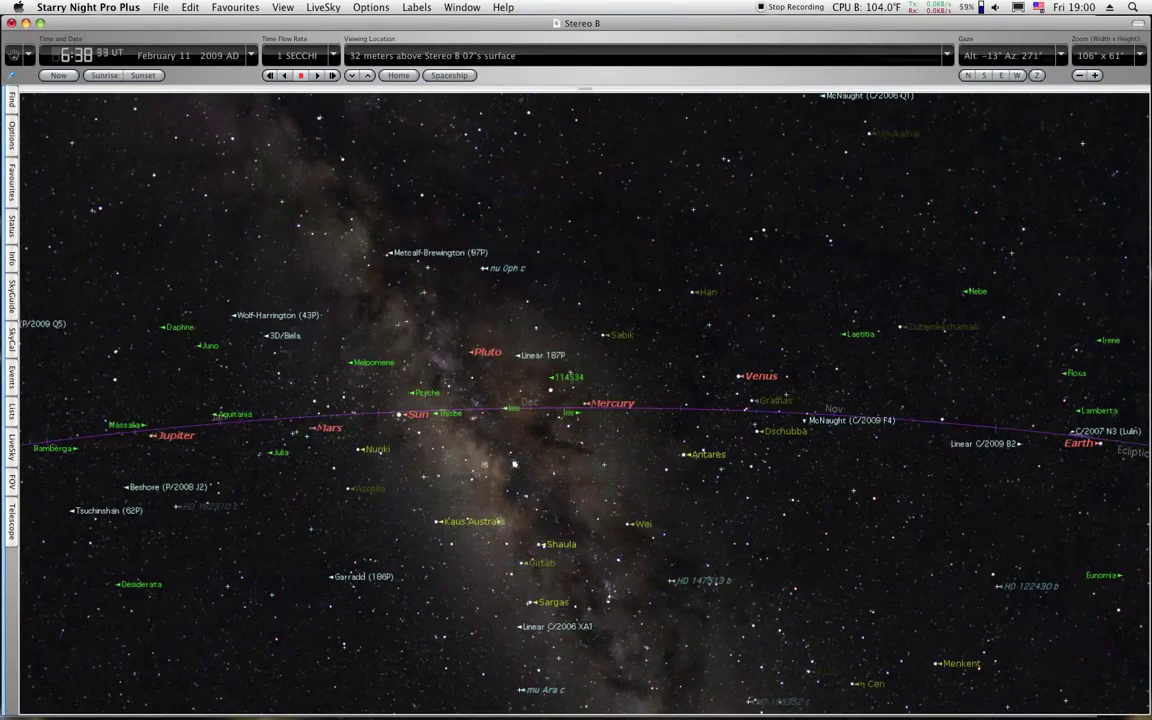
left_click(317, 76)
mouse_move(606, 430)
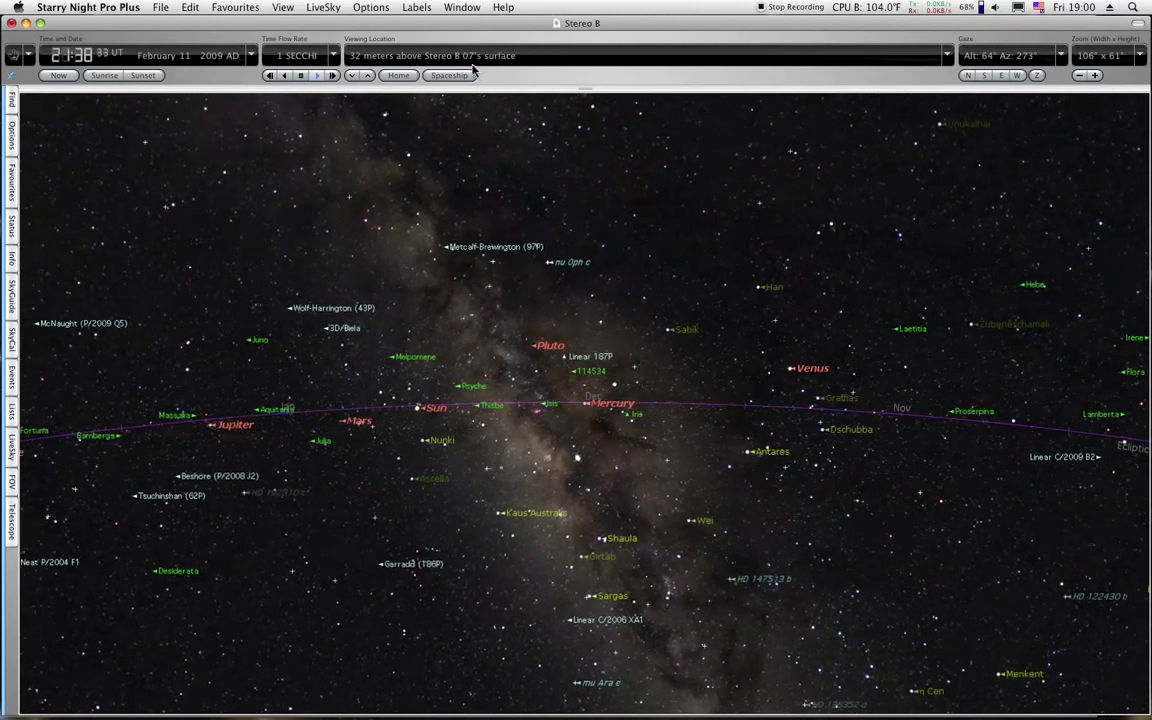
left_click(301, 75)
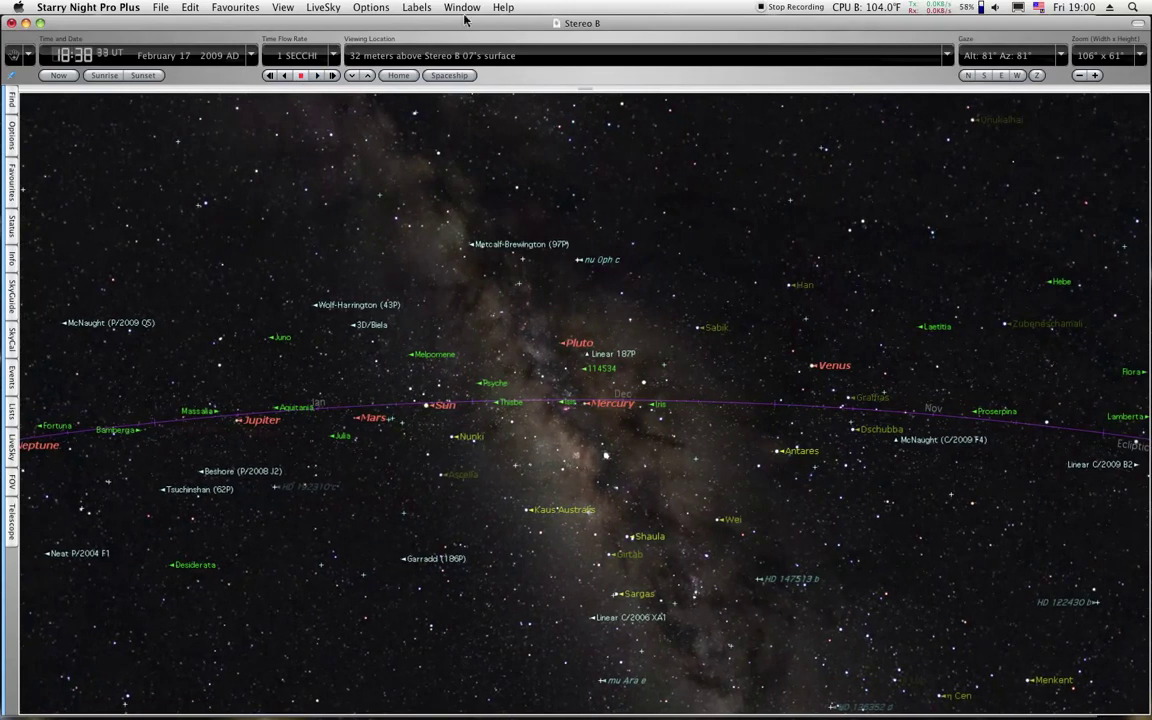
- Switch to Safari and play the Stereo HI2 Triangles Pyramids Meatballs Reflections video until 6:00
key("super+Tab")
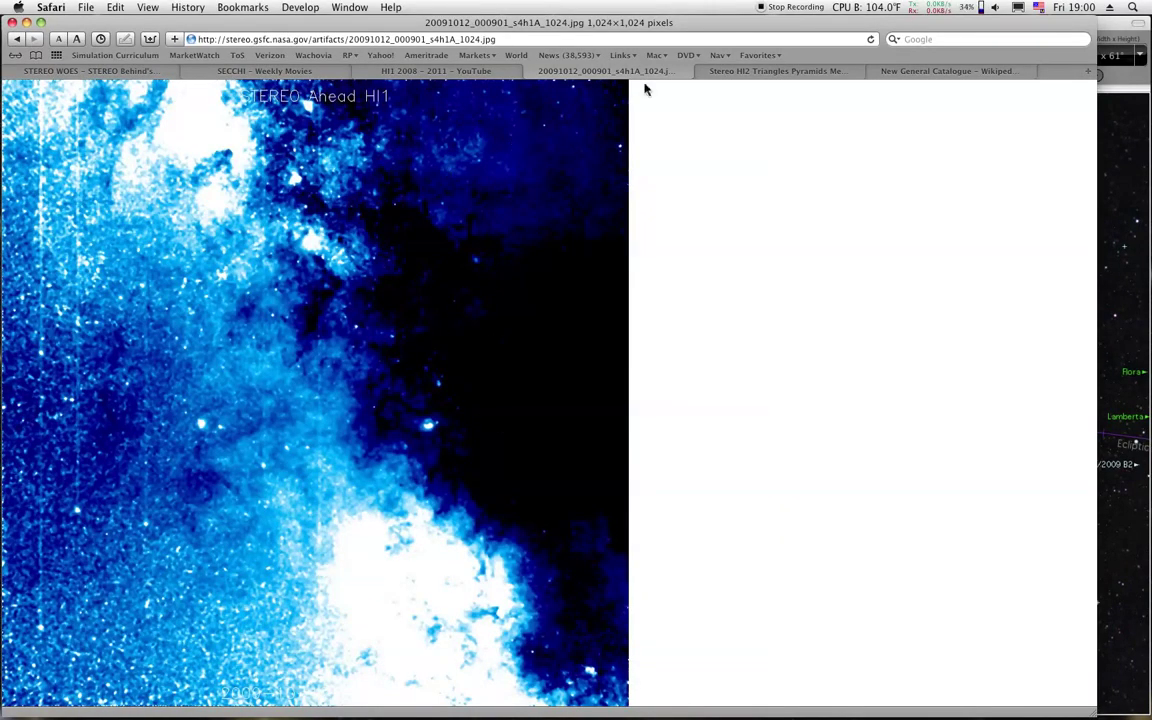
left_click(778, 71)
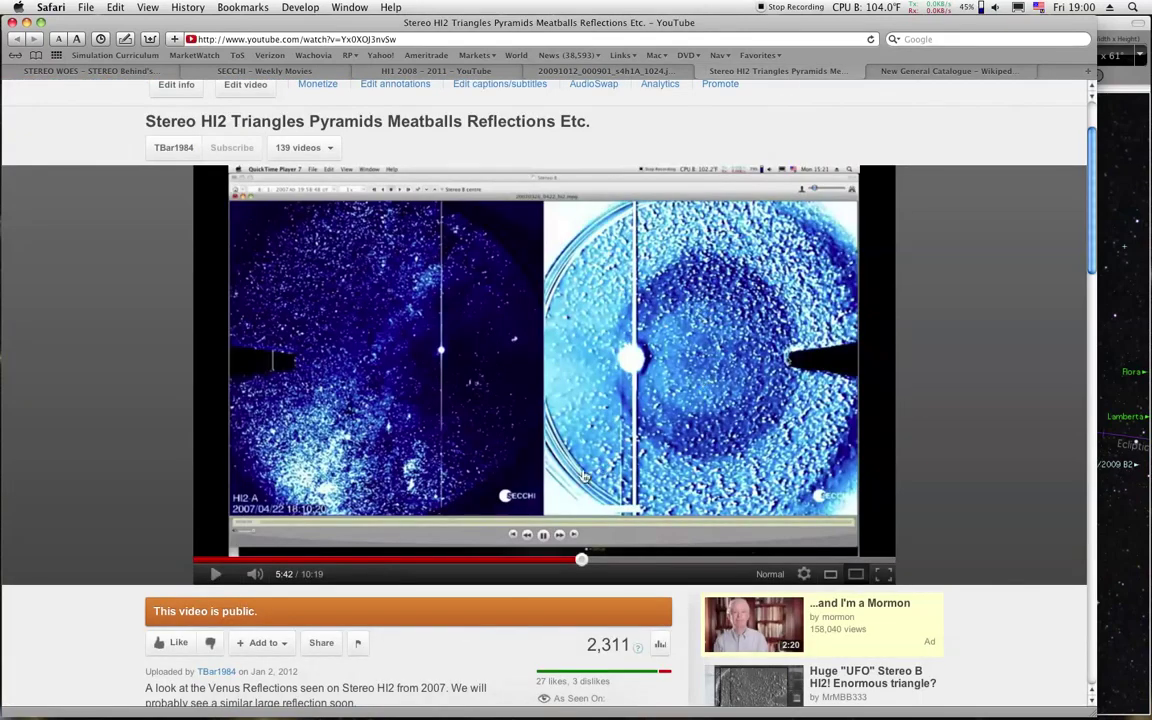
left_click(216, 575)
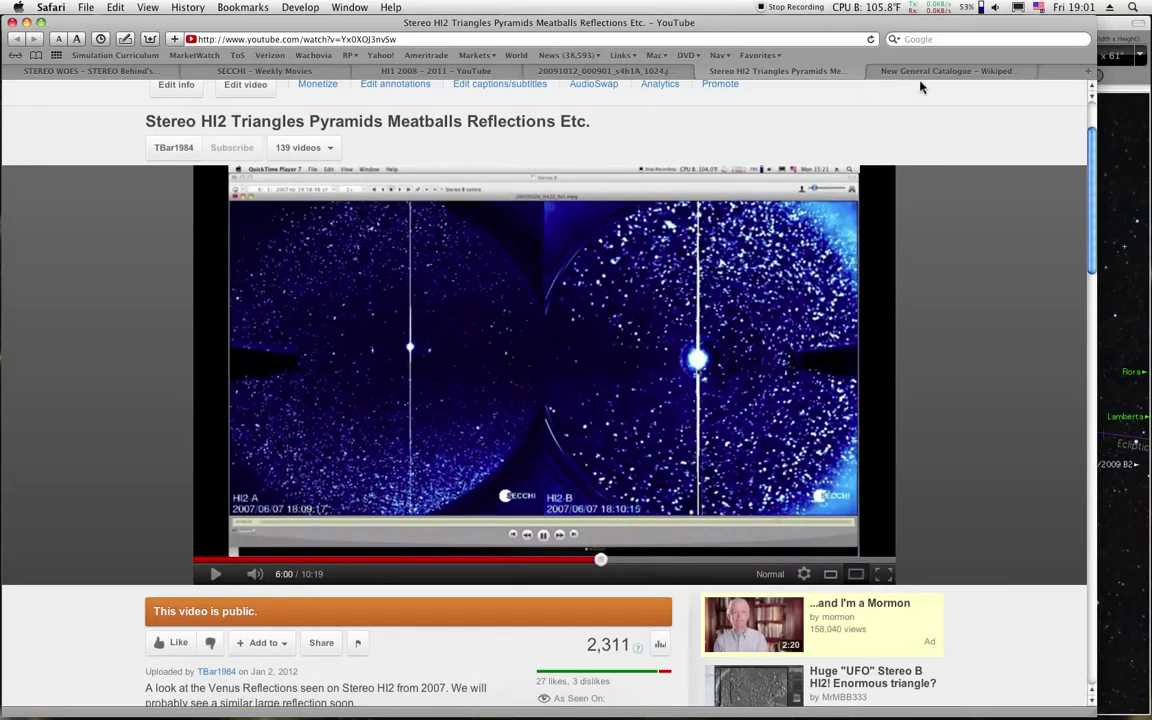
- Switch to Starry Night Pro Plus and bring up the Stereo A sky view
left_click(1137, 298)
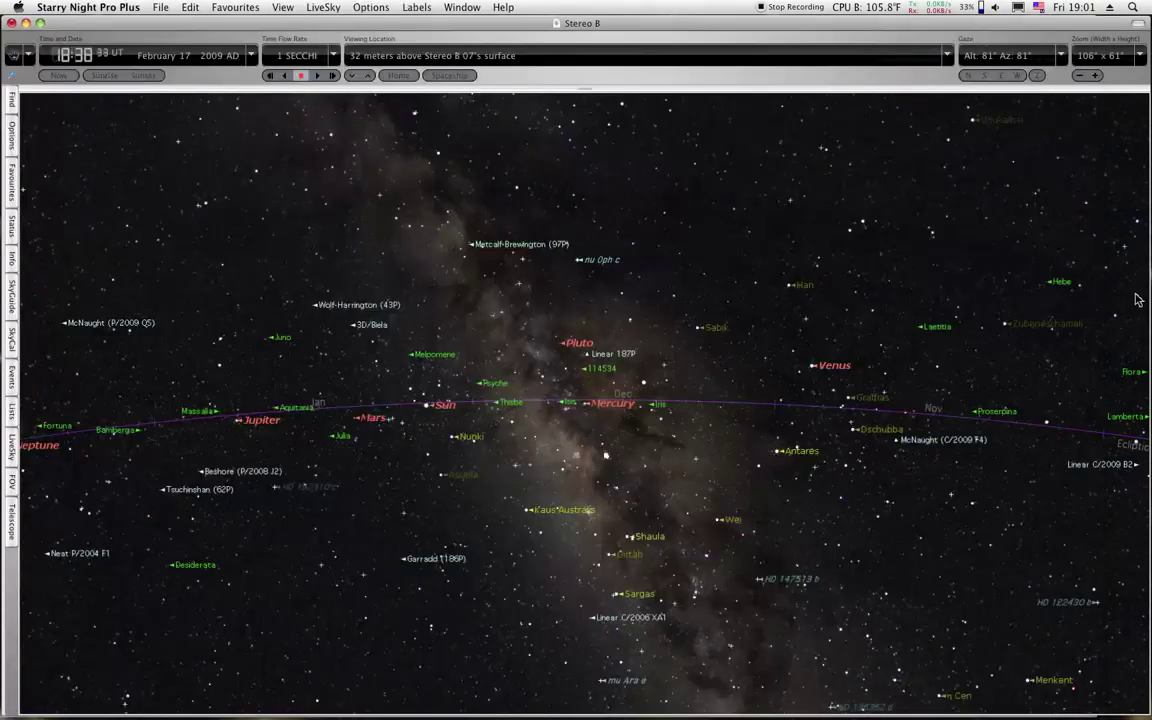
left_click(462, 7)
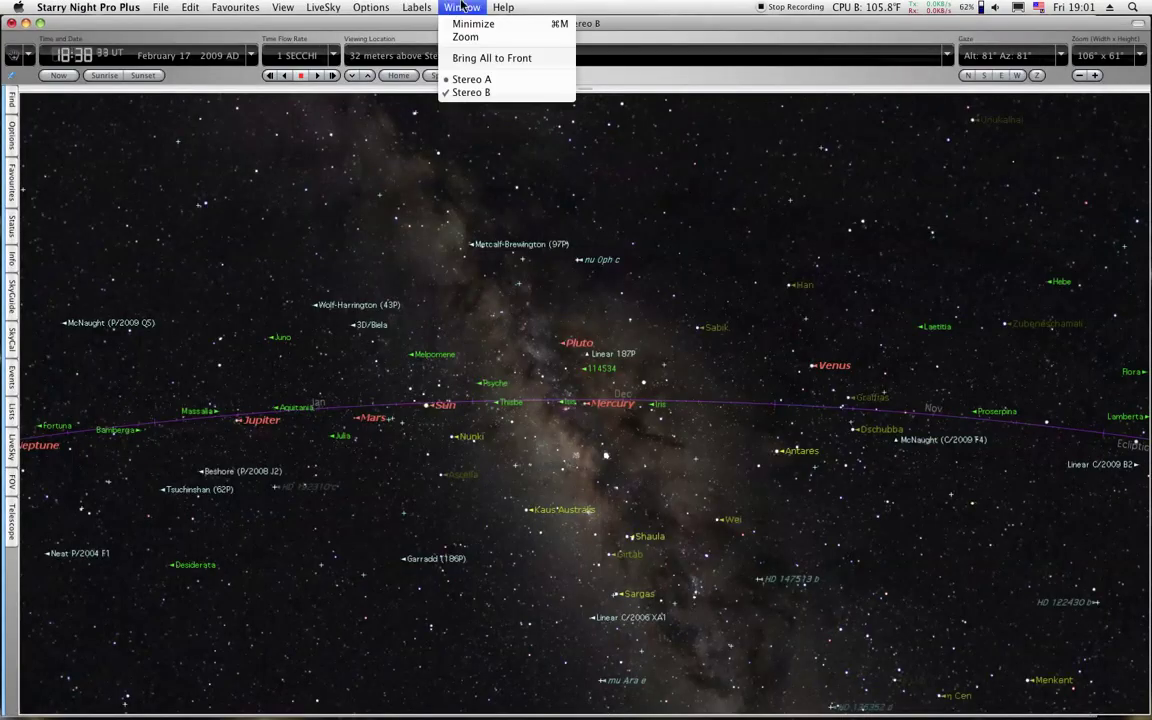
left_click(470, 79)
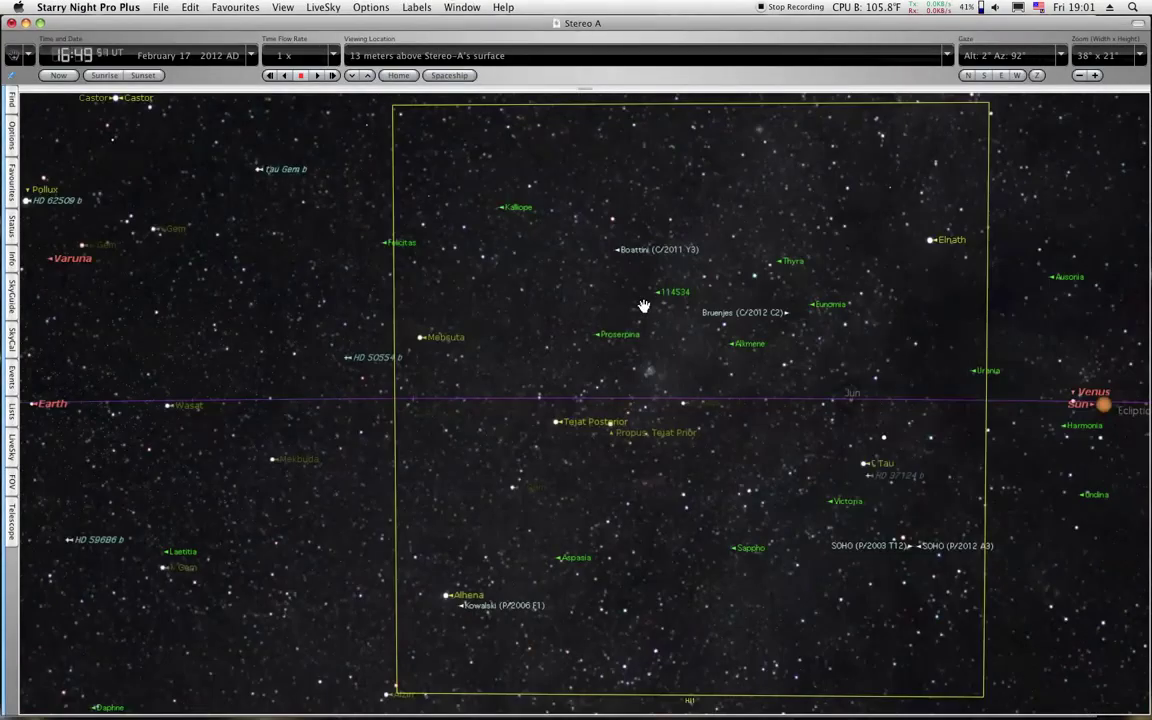
- Switch to QuickTime Player 7 and return to the NEW 32 of Insanity video at the STEREO Ahead HI1 image
mouse_move(815, 690)
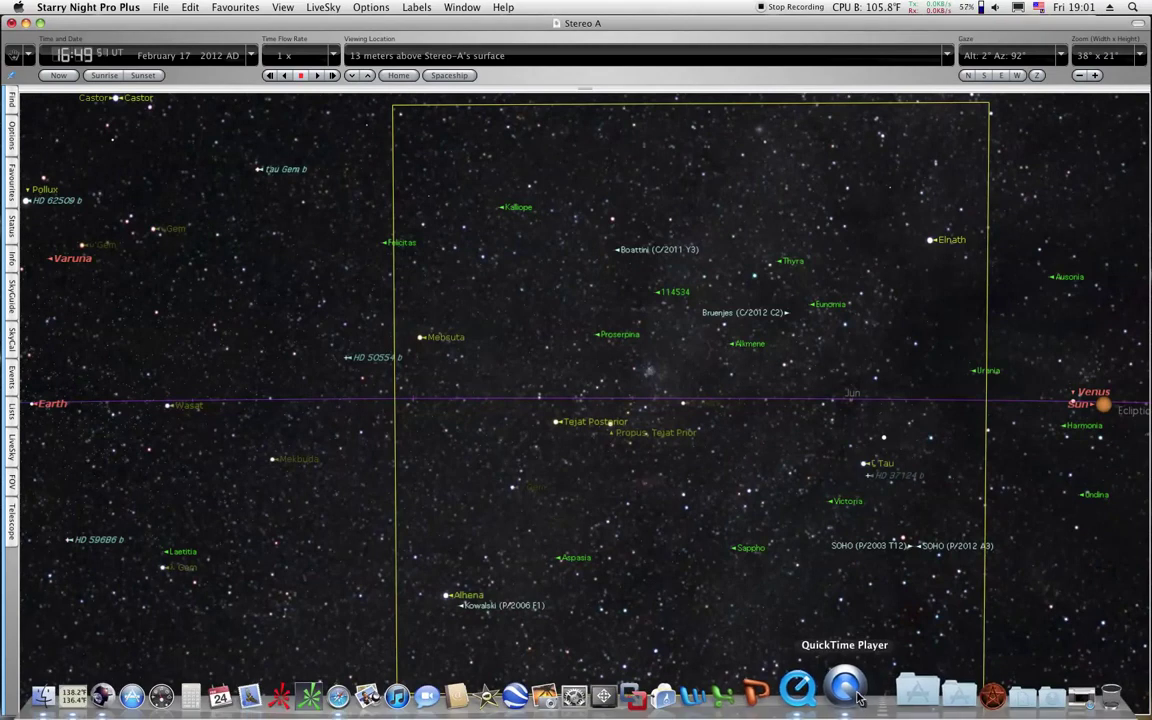
left_click(800, 688)
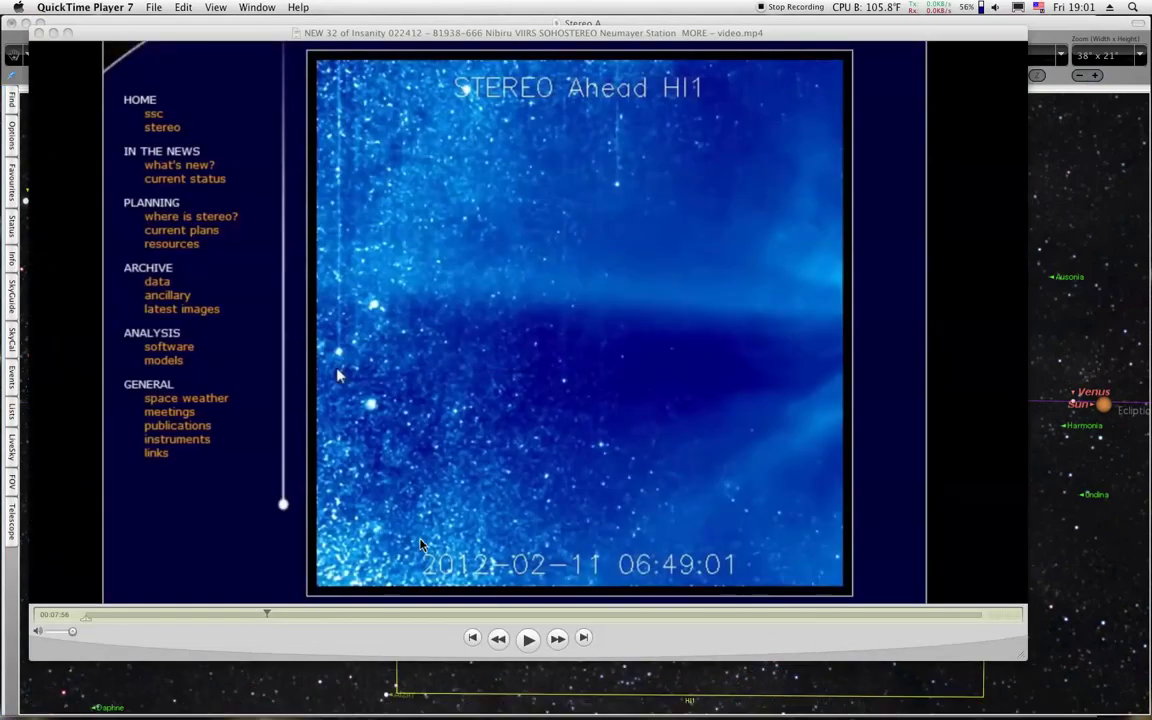
left_click(268, 616)
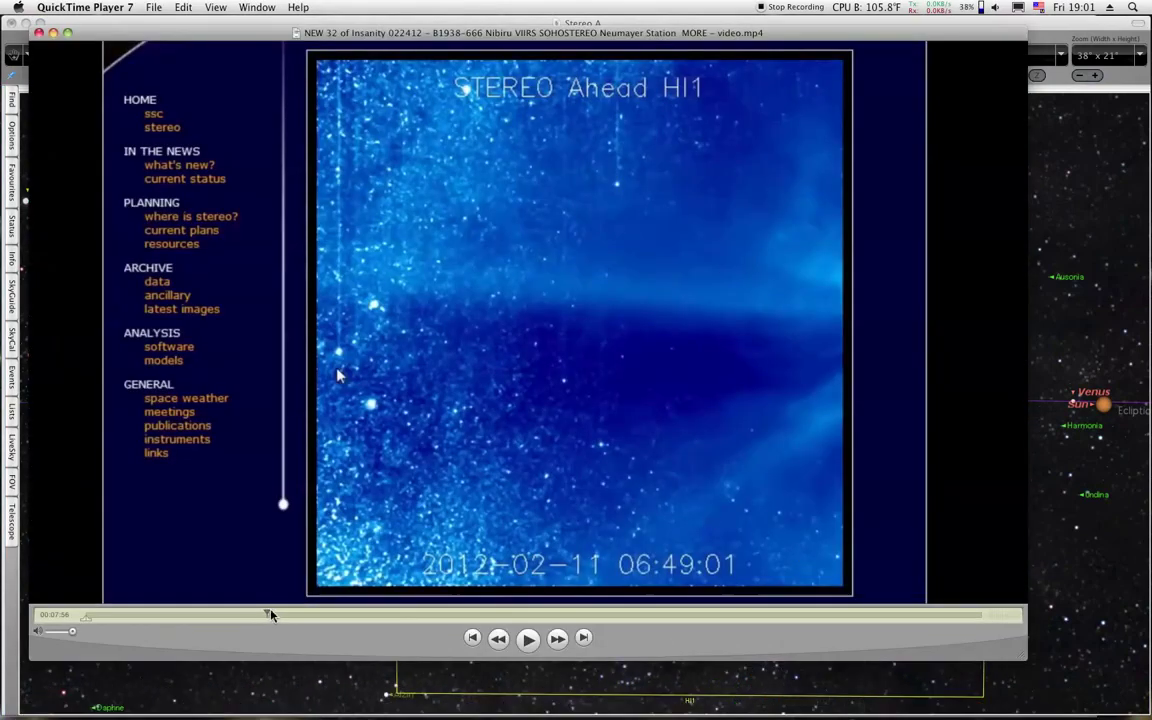
left_click_drag(267, 613, 277, 618)
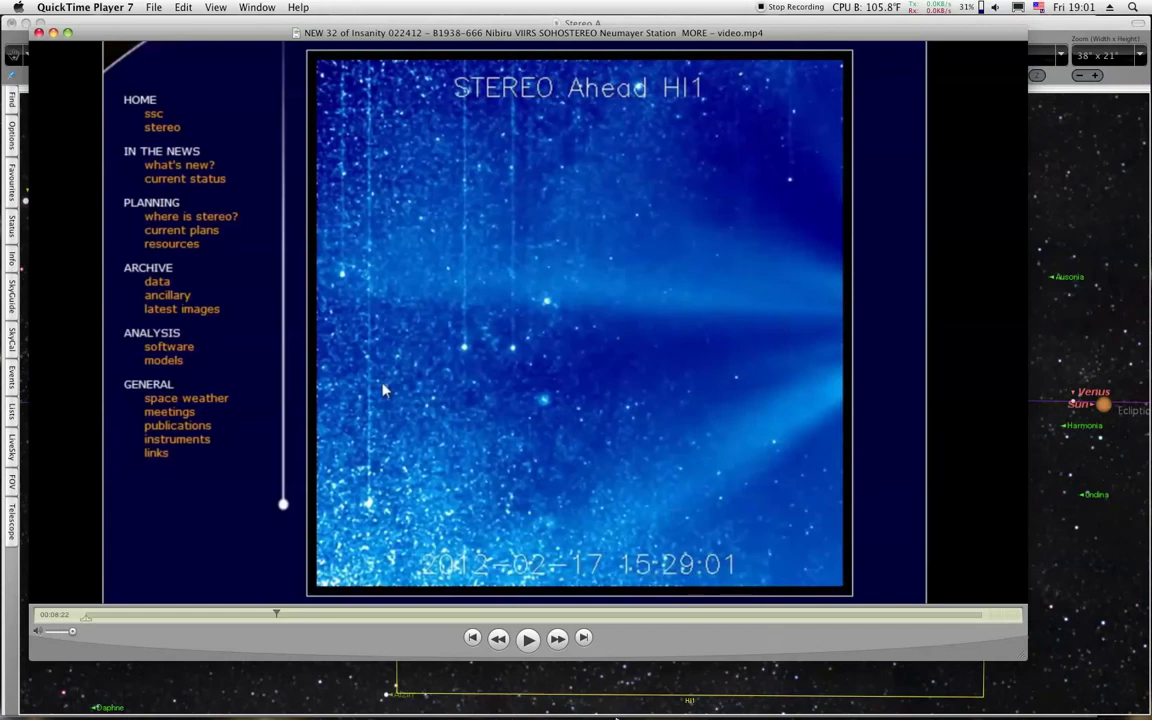
left_click(385, 660)
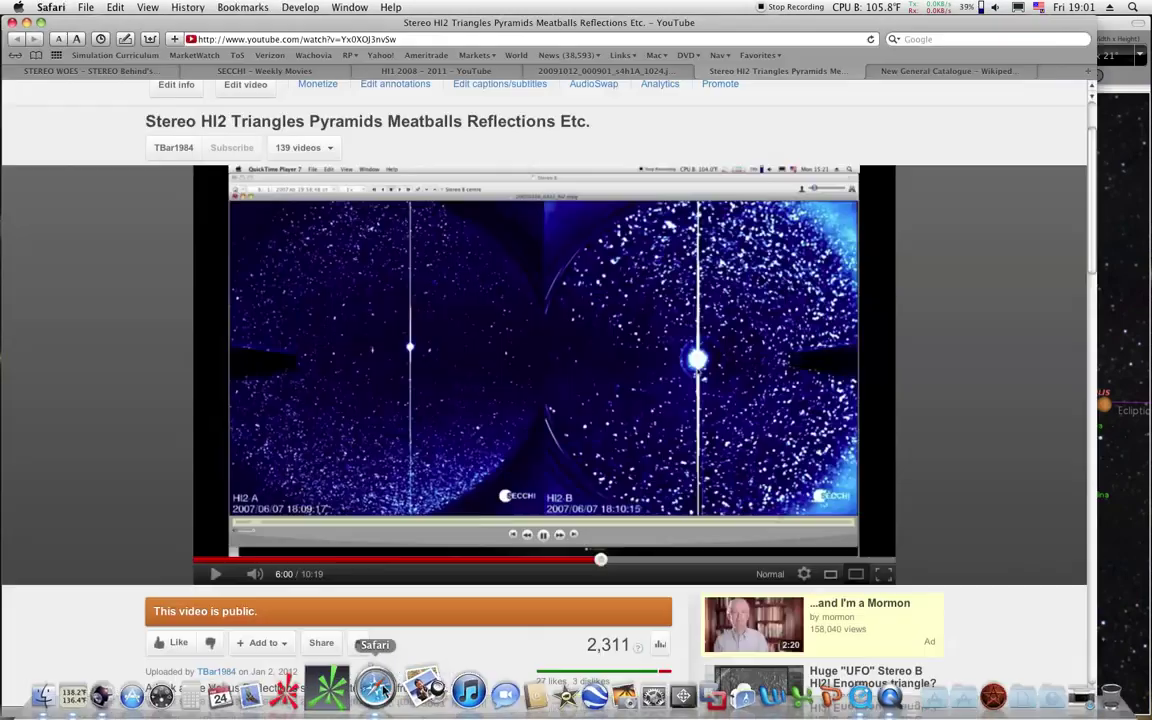
left_click(914, 71)
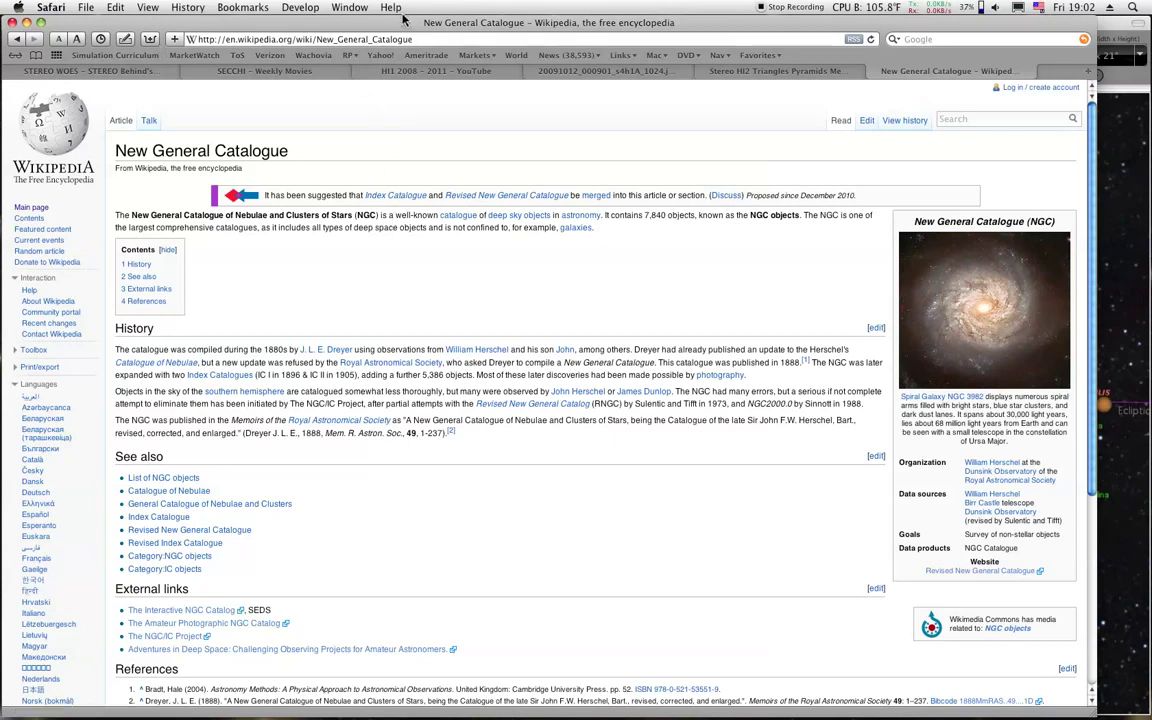
- Switch to Starry Night Pro Plus and open the online information for the diffuse nebula NGC 2174
left_click(1115, 300)
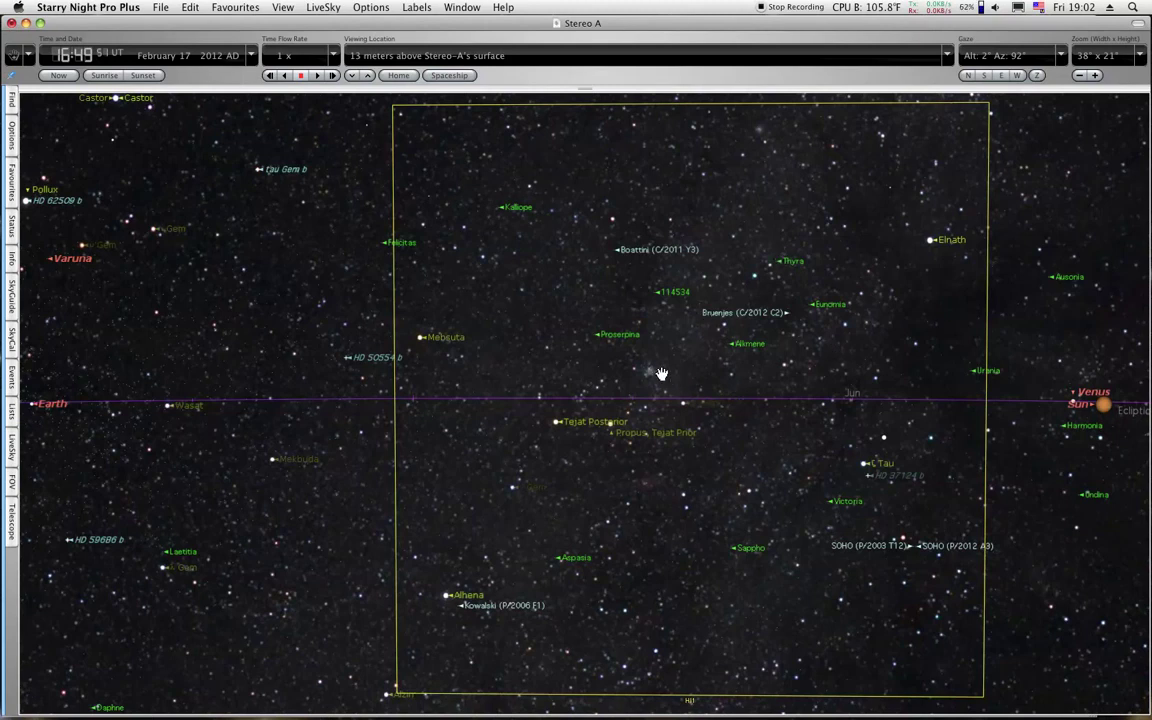
mouse_move(655, 382)
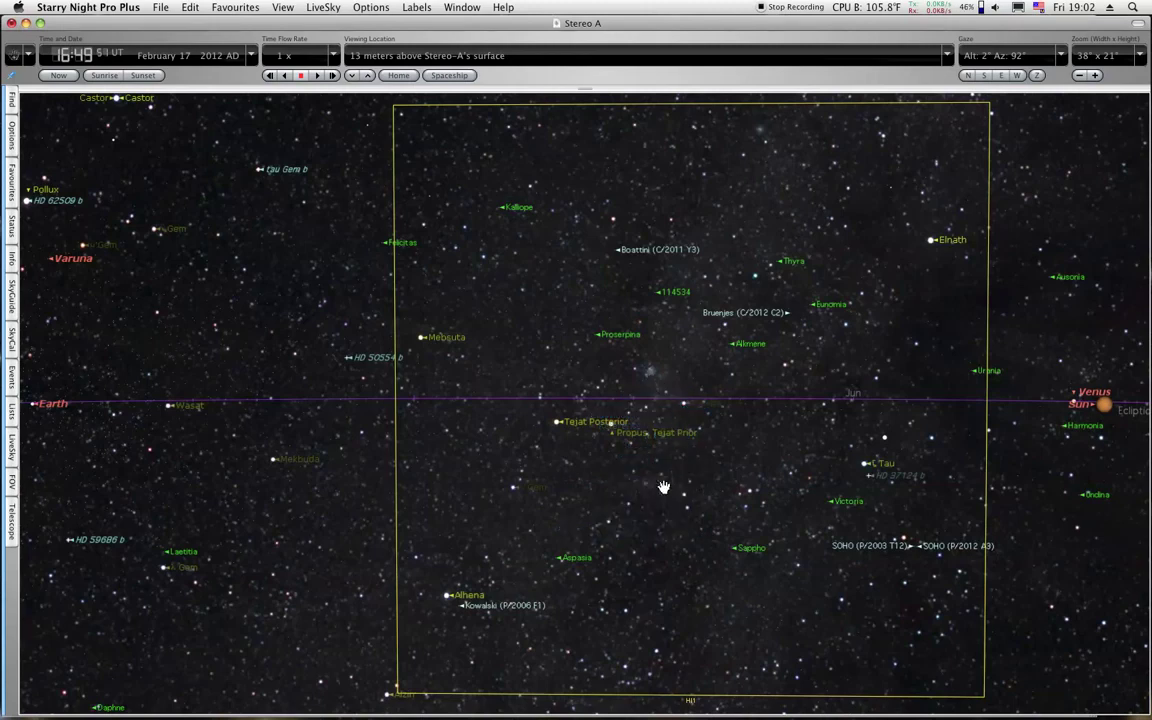
mouse_move(648, 490)
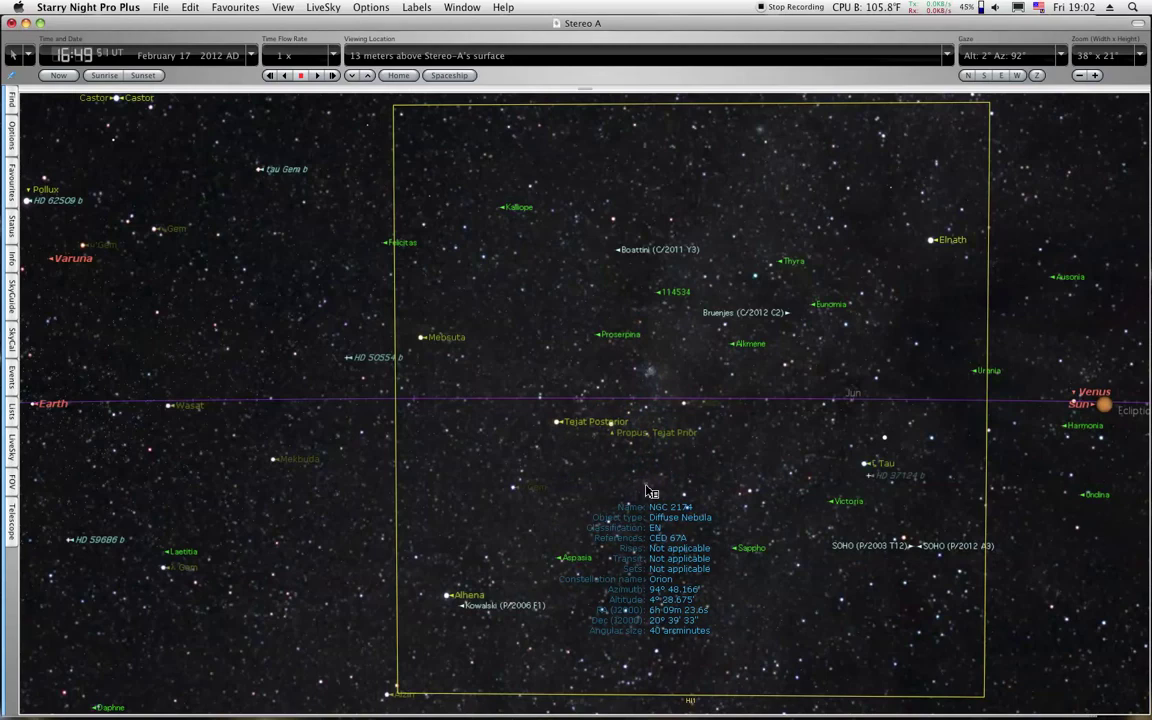
right_click(647, 491)
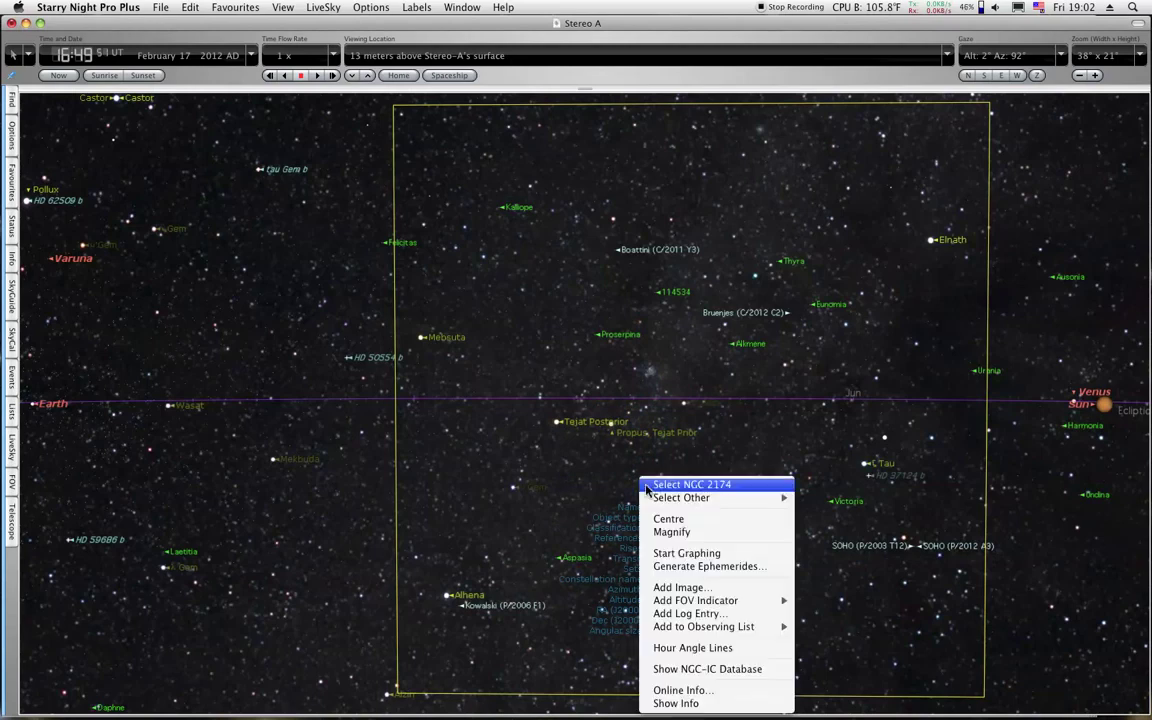
left_click(671, 692)
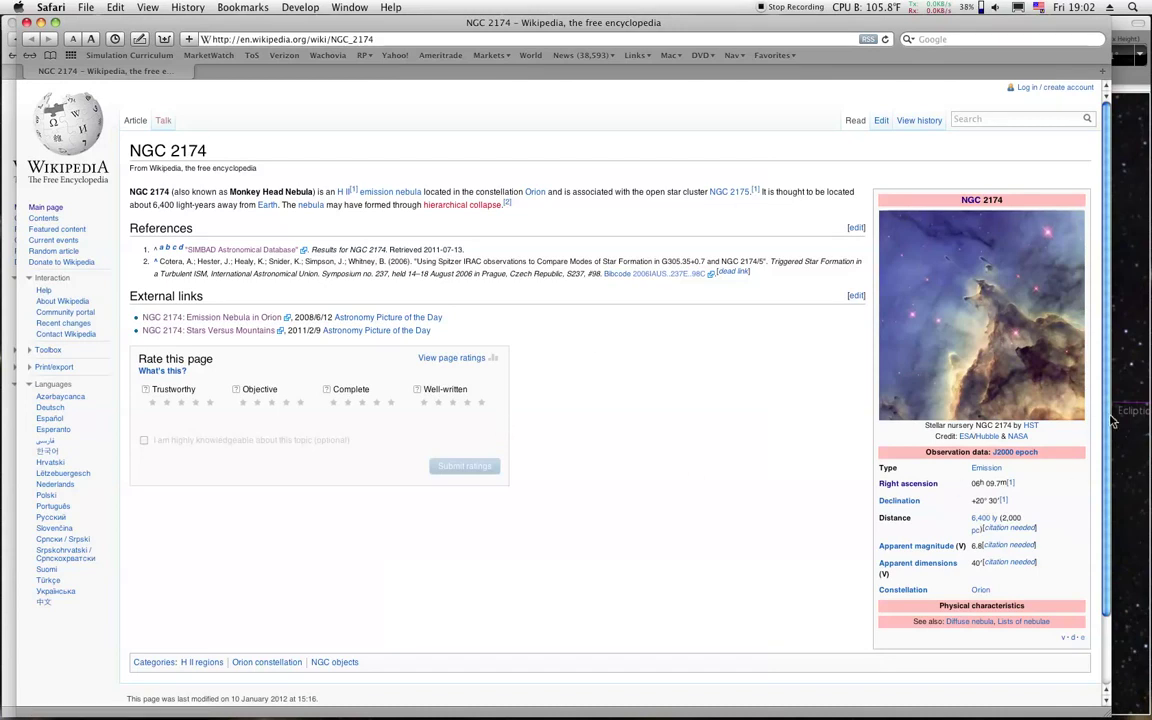
- Open the linked NGC 2174: Emission Nebula in Orion page from the article's external links and enlarge its contents
left_click_drag(1104, 425, 1103, 503)
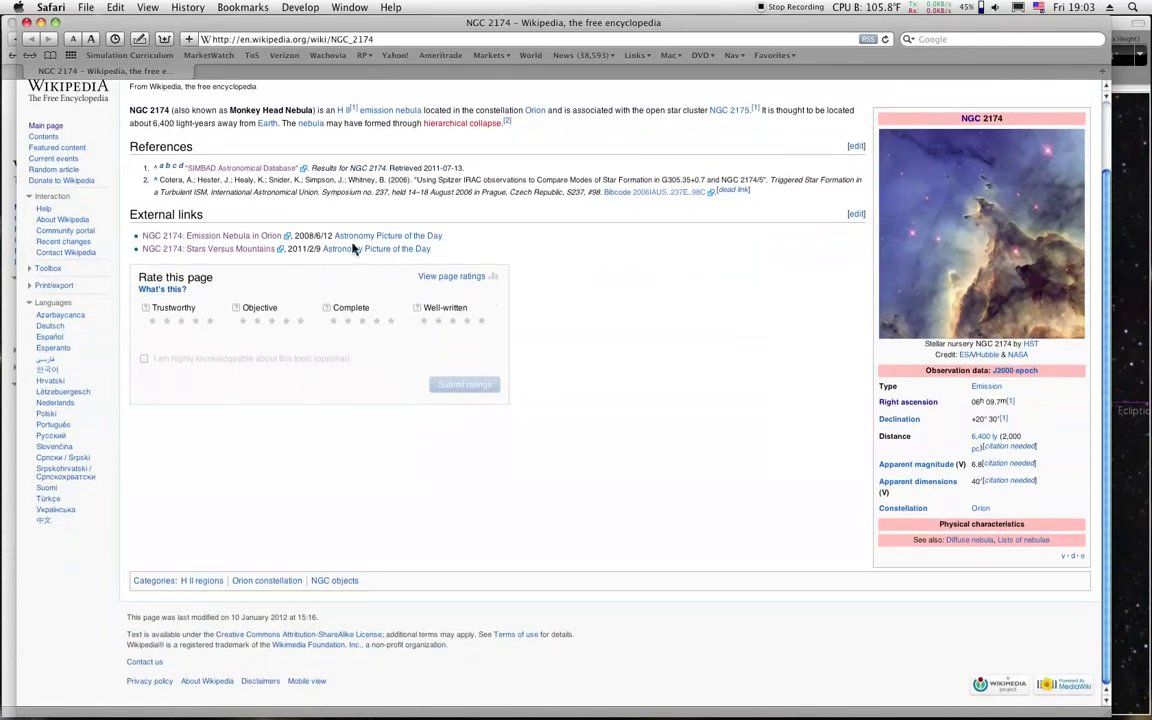
left_click(237, 236)
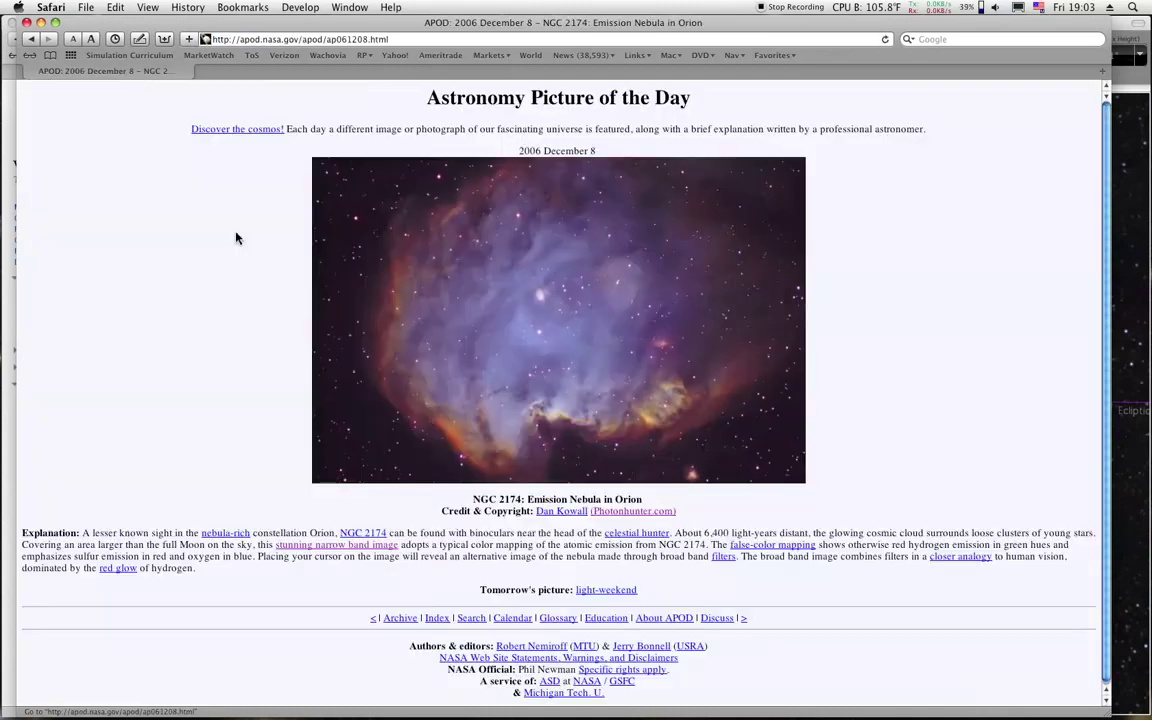
mouse_move(373, 275)
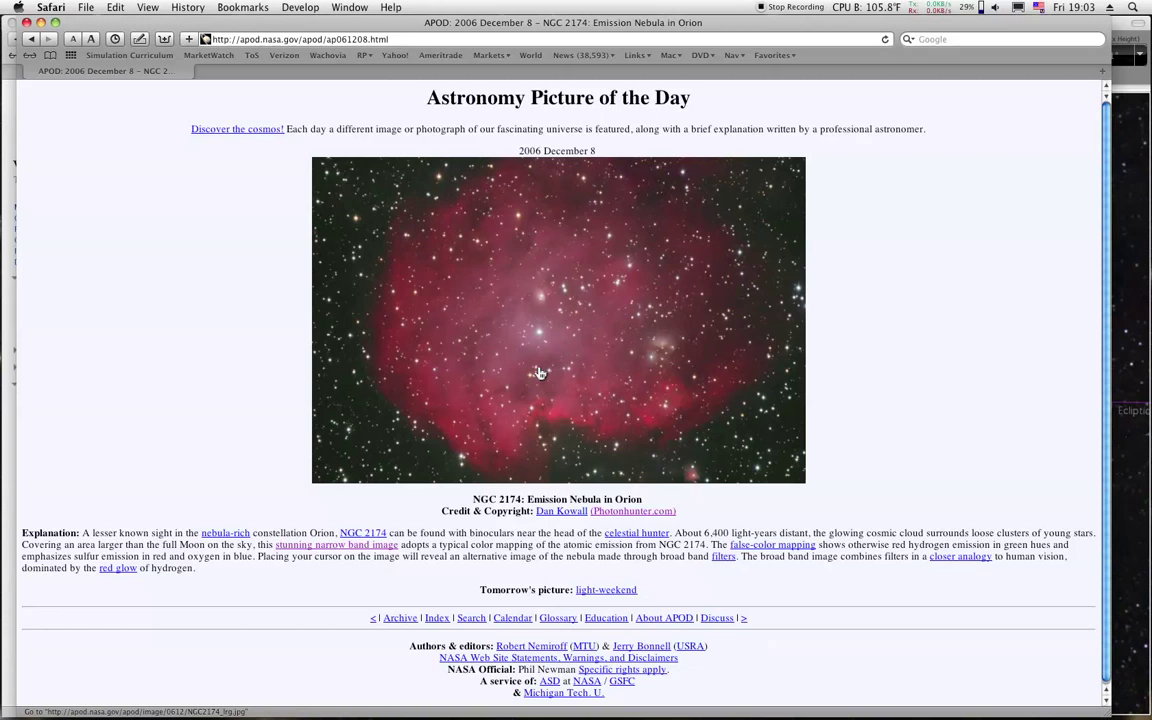
left_click(89, 39)
left_click(89, 39)
mouse_move(659, 383)
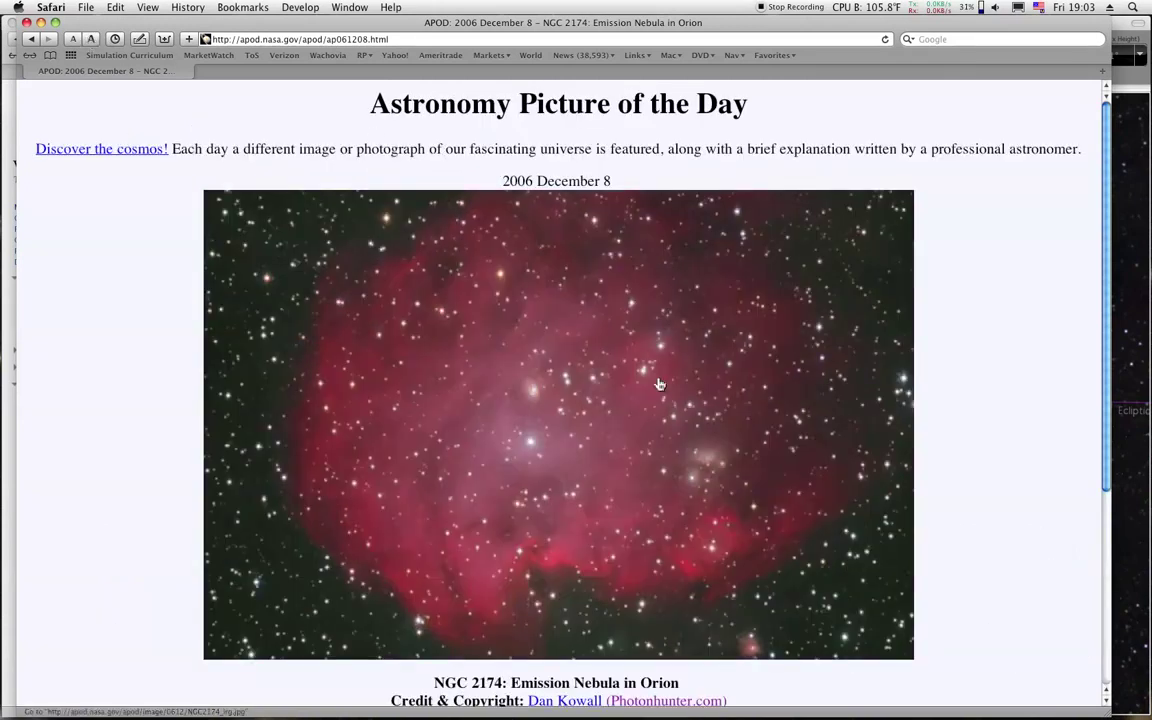
- Switch to Starry Night Pro Plus, centre the sky view on NGC 2174 and zoom in to a 1° x 52' field
left_click(1118, 487)
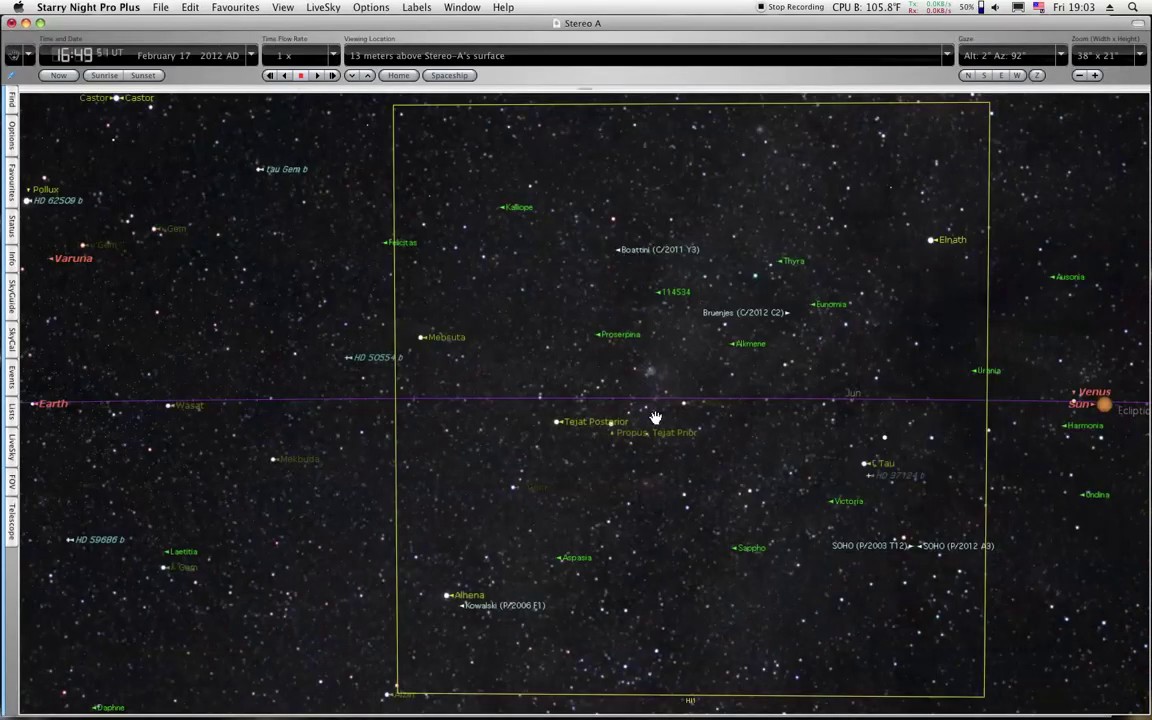
right_click(640, 481)
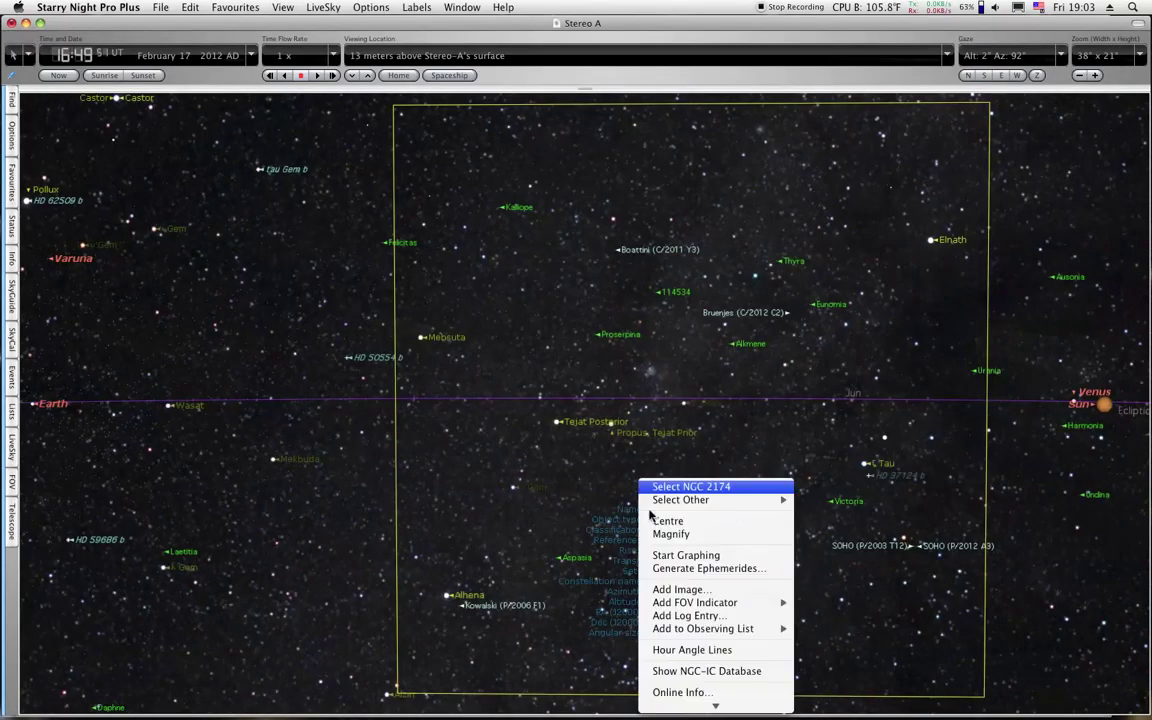
left_click(662, 521)
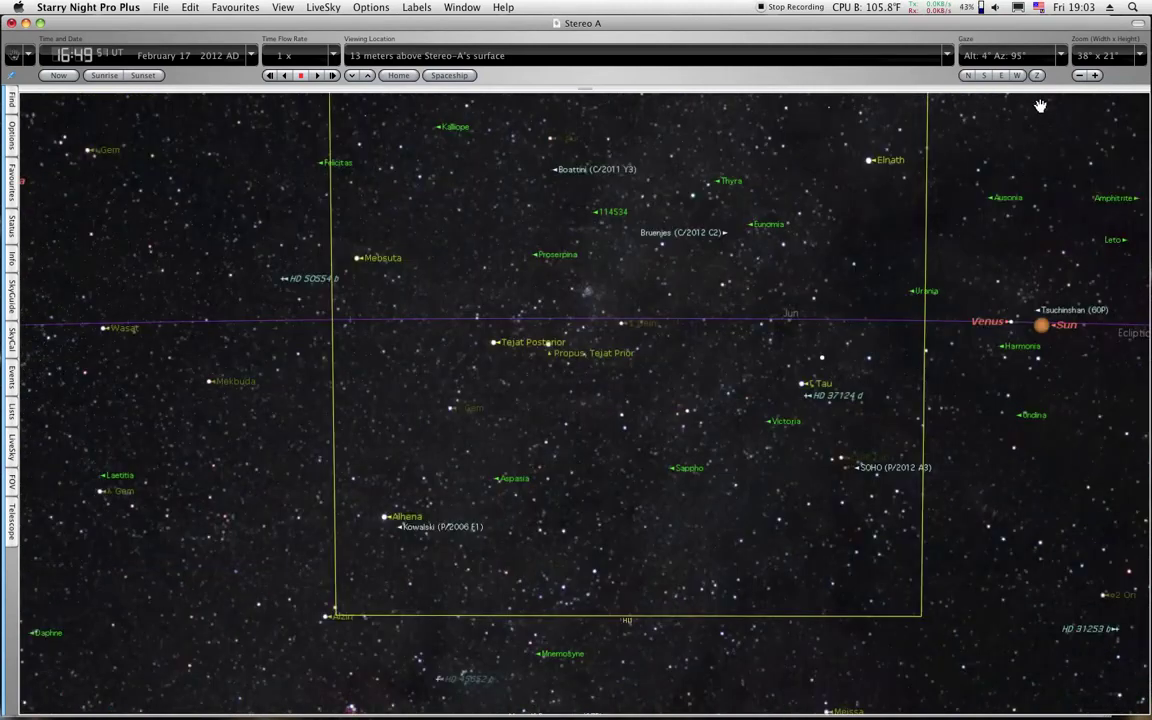
left_click(1096, 76)
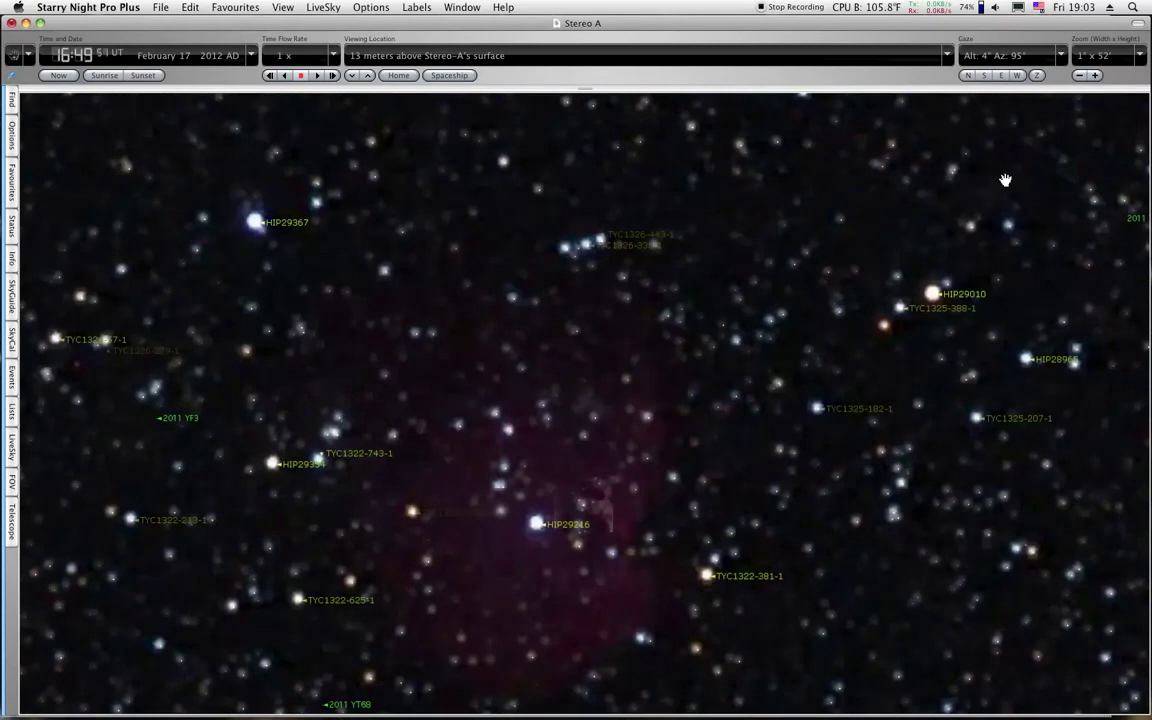
left_click_drag(861, 483, 858, 400)
- Switch to Safari to compare the nebula with its Astronomy Picture of the Day image, and return to Starry Night Pro Plus
mouse_move(630, 690)
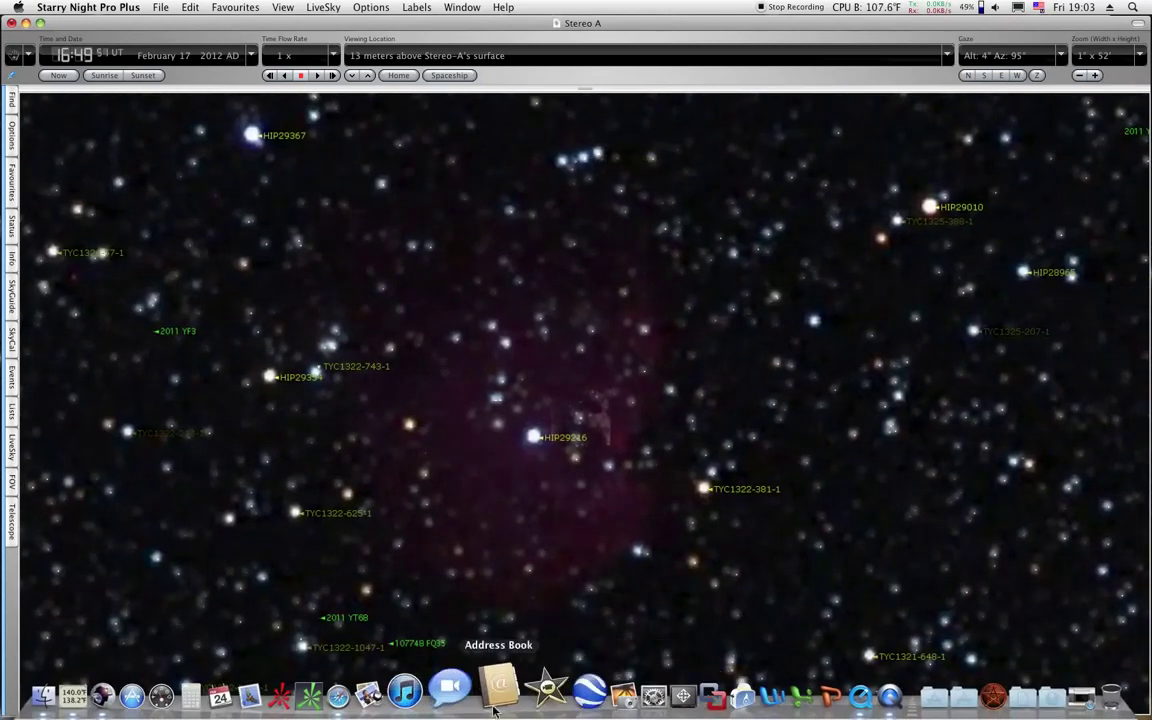
left_click(380, 690)
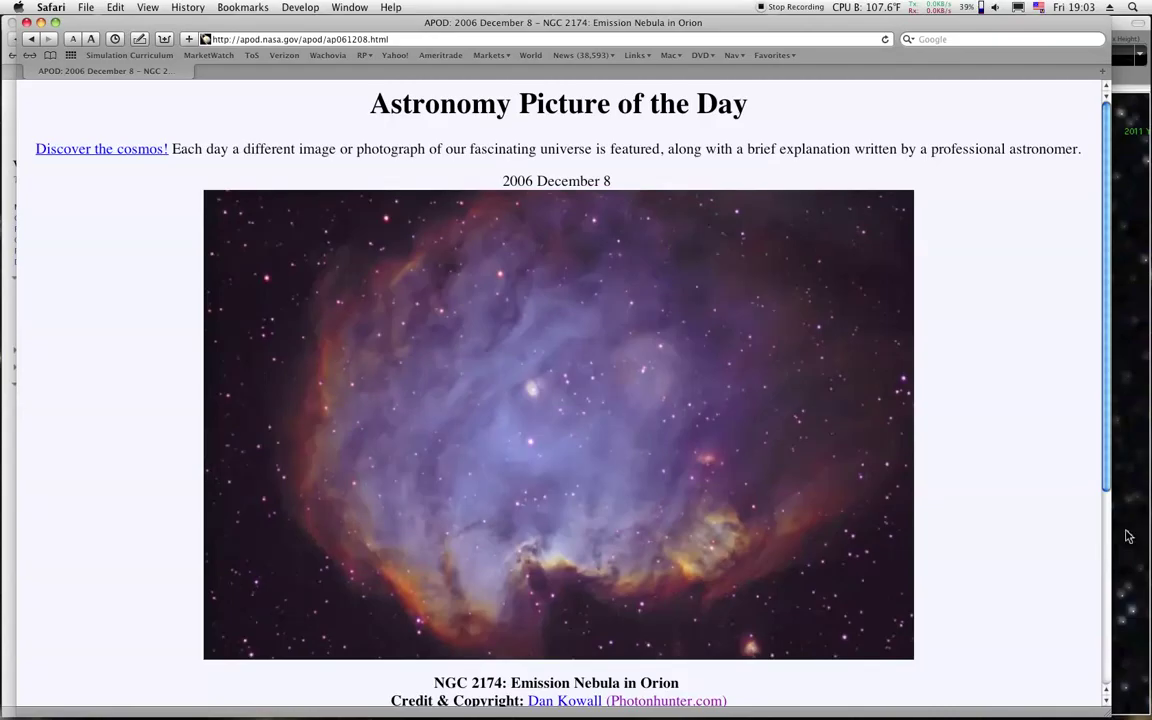
key("super+Tab")
mouse_move(648, 481)
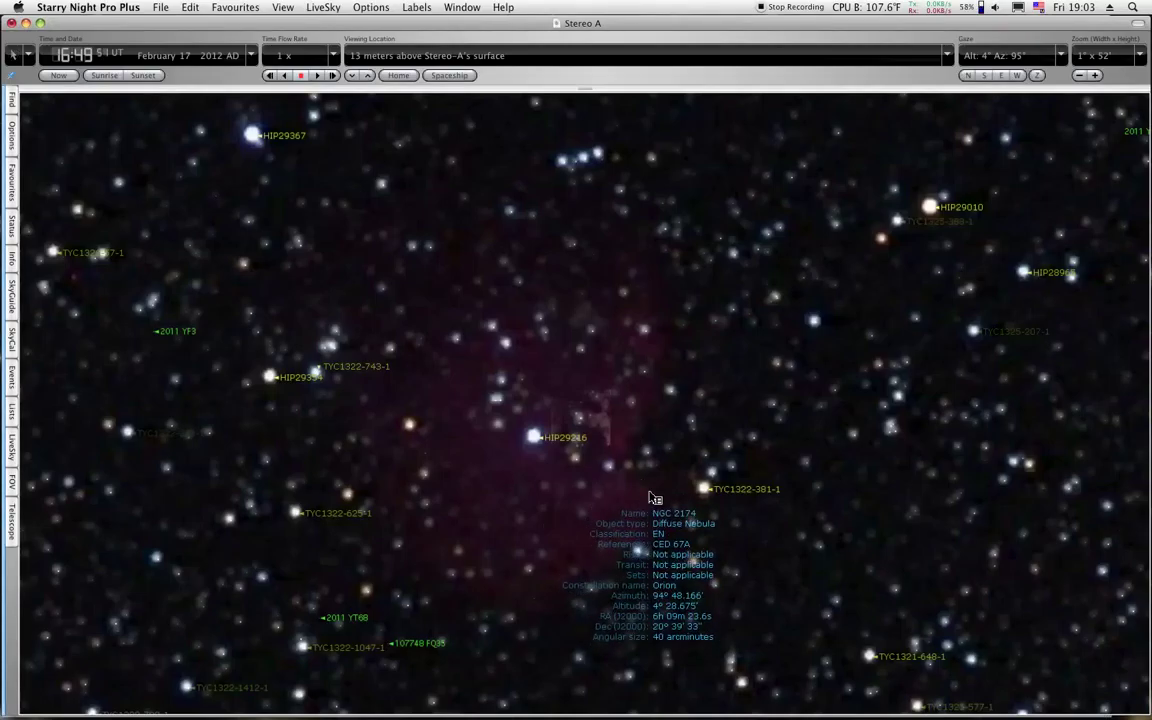
- Try the Equatorial orientation for the sky view around NGC 2174
left_click(368, 8)
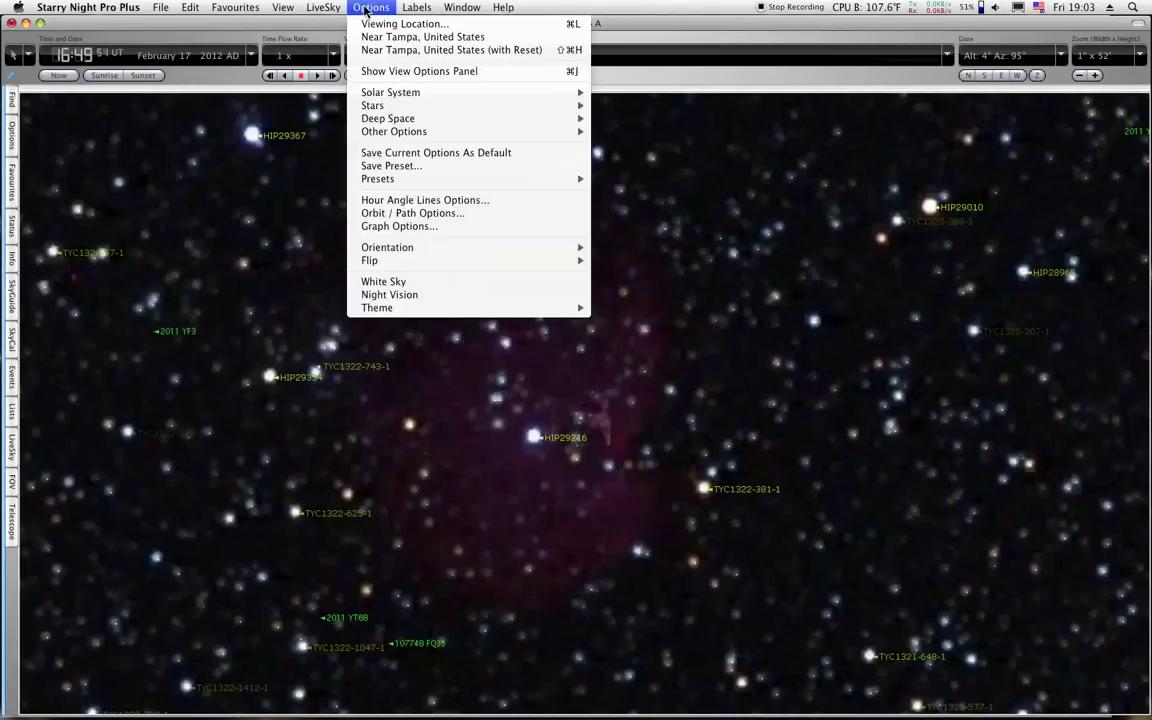
mouse_move(555, 247)
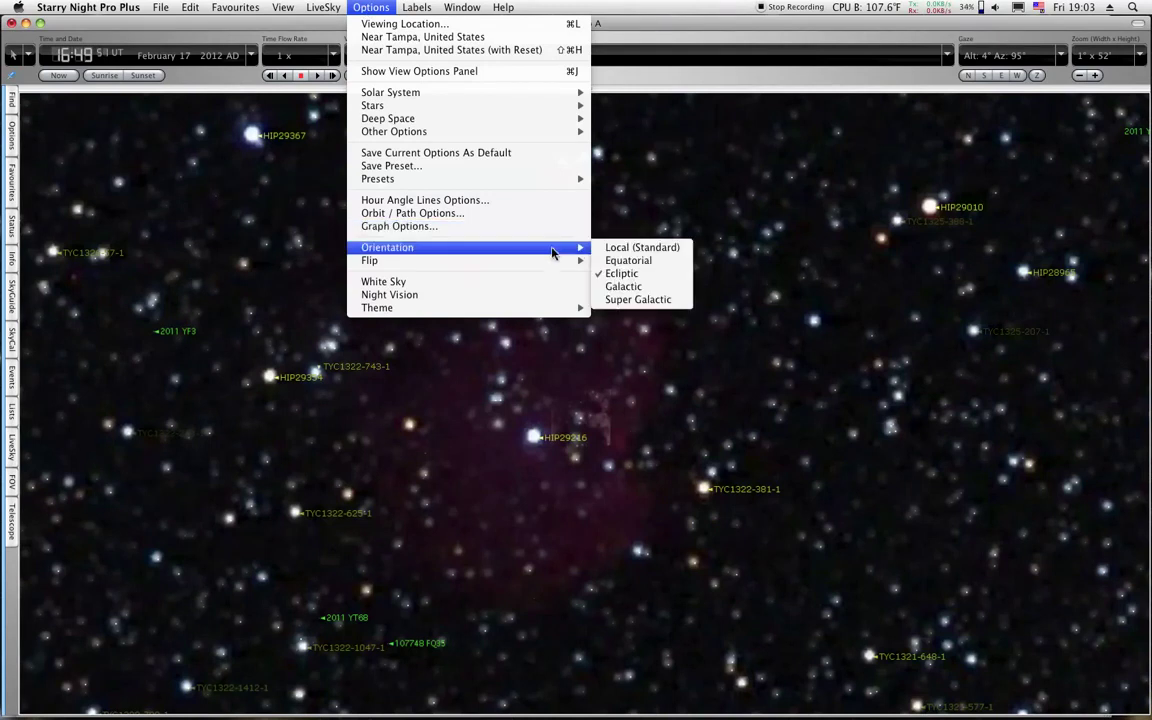
left_click(629, 262)
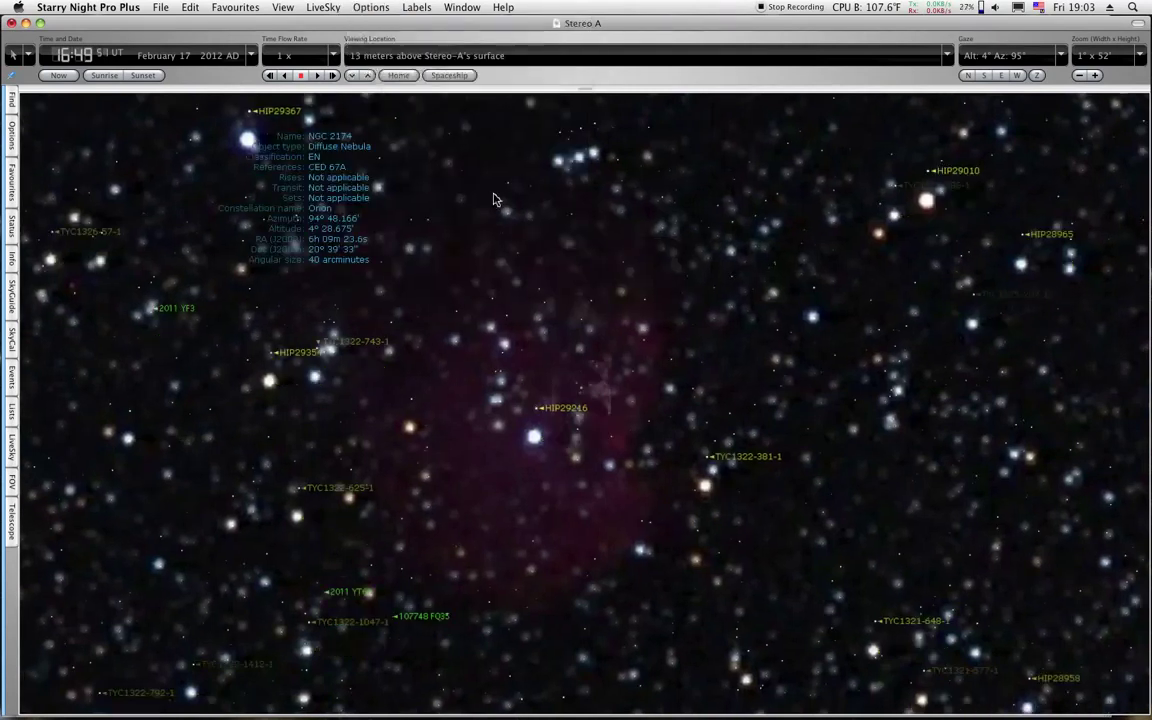
- Set the sky view's orientation to Galactic
left_click(368, 7)
mouse_move(493, 247)
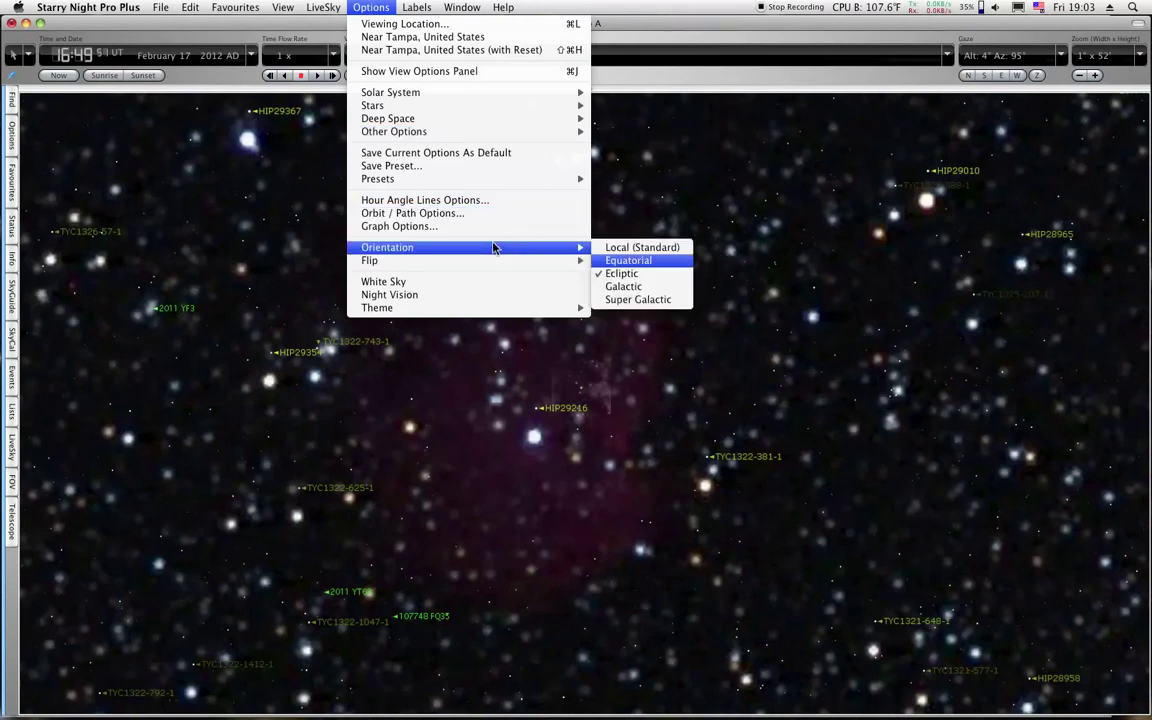
left_click(636, 287)
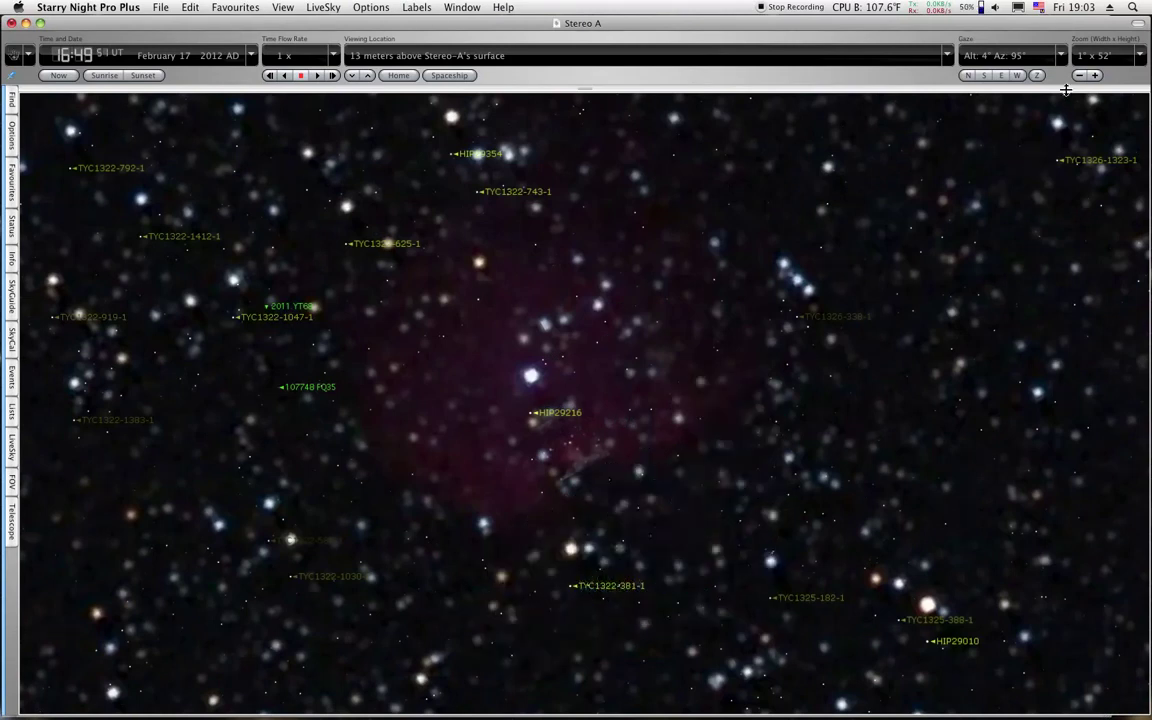
- Zoom in on NGC 2174 in the sky view, settling on a 57' x 31' field
left_click(1096, 76)
left_click(1096, 76)
left_click(1096, 76)
left_click(1096, 76)
left_click(1099, 77)
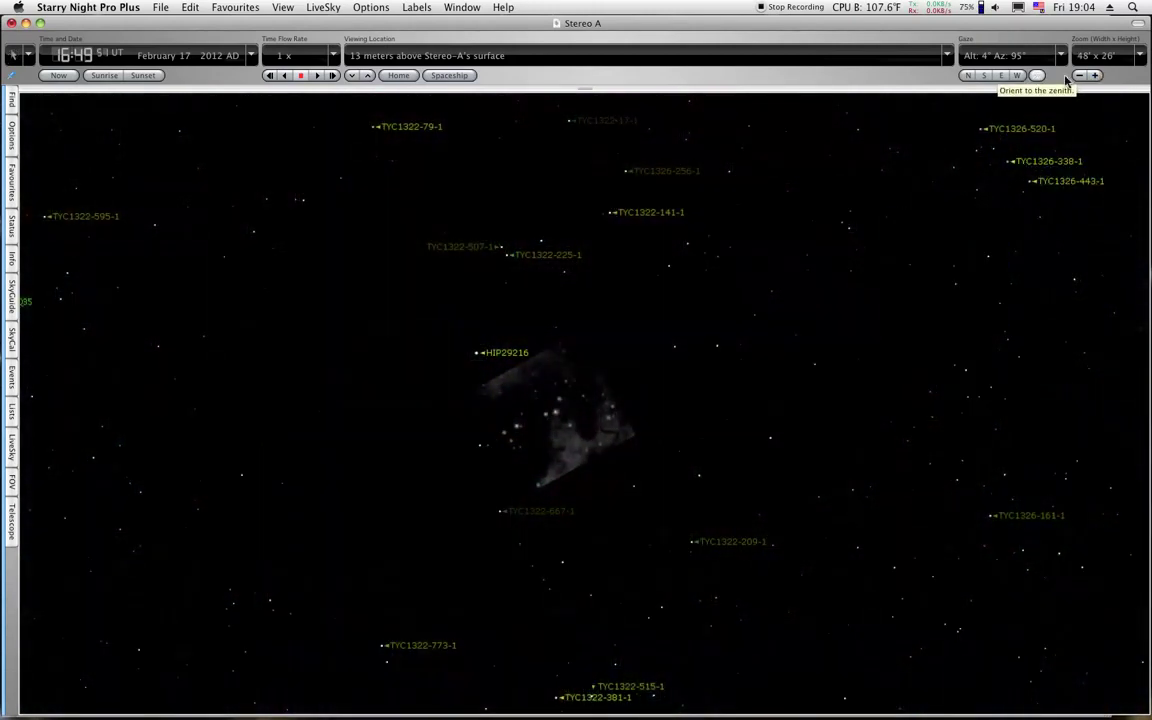
left_click(1080, 76)
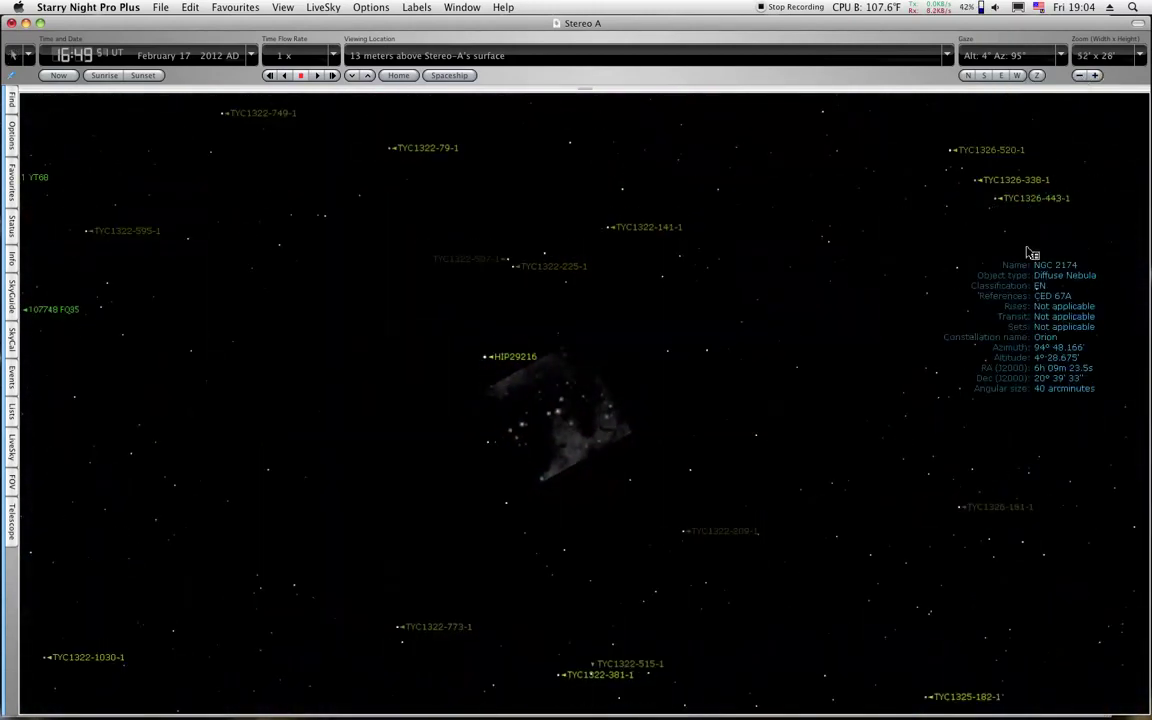
left_click(1078, 76)
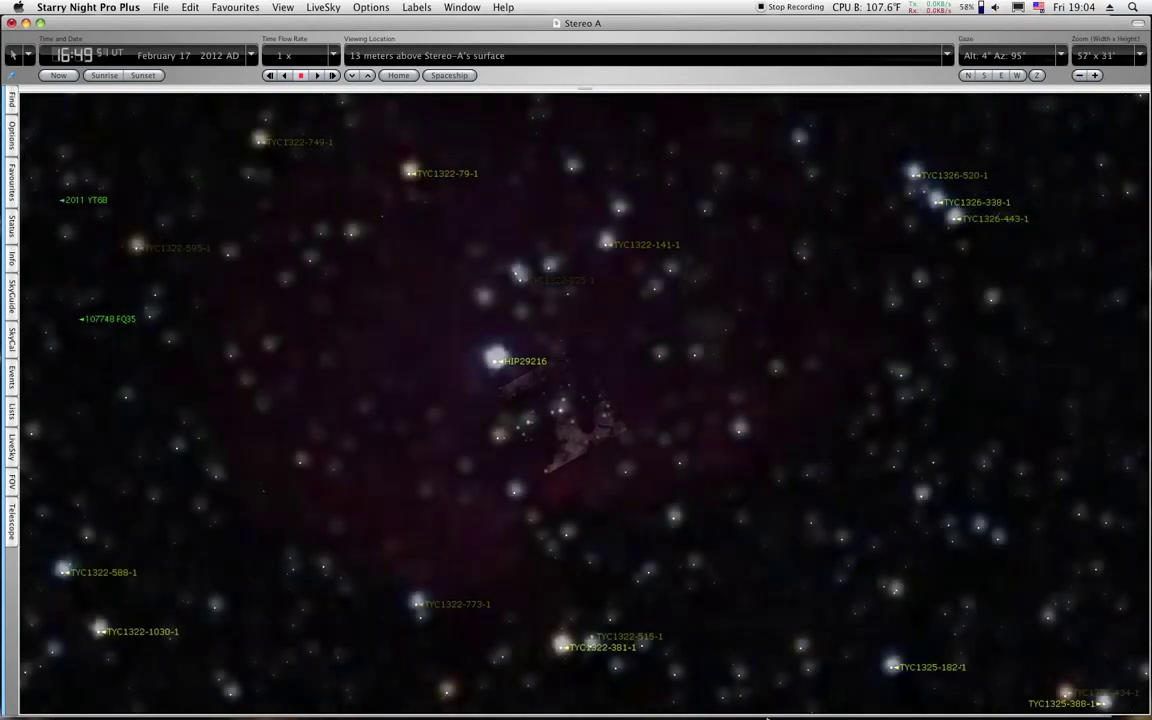
- Switch to Safari and move the Astronomy Picture of the Day window aside, uncovering the New General Catalogue article
mouse_move(768, 688)
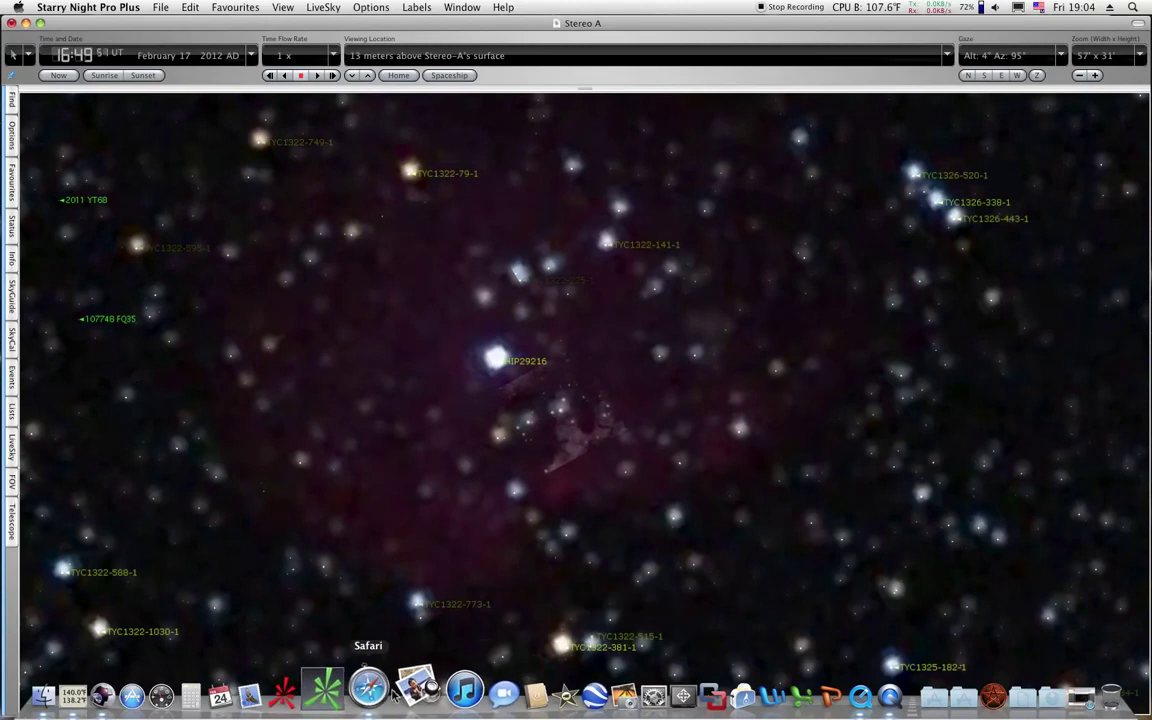
left_click(384, 697)
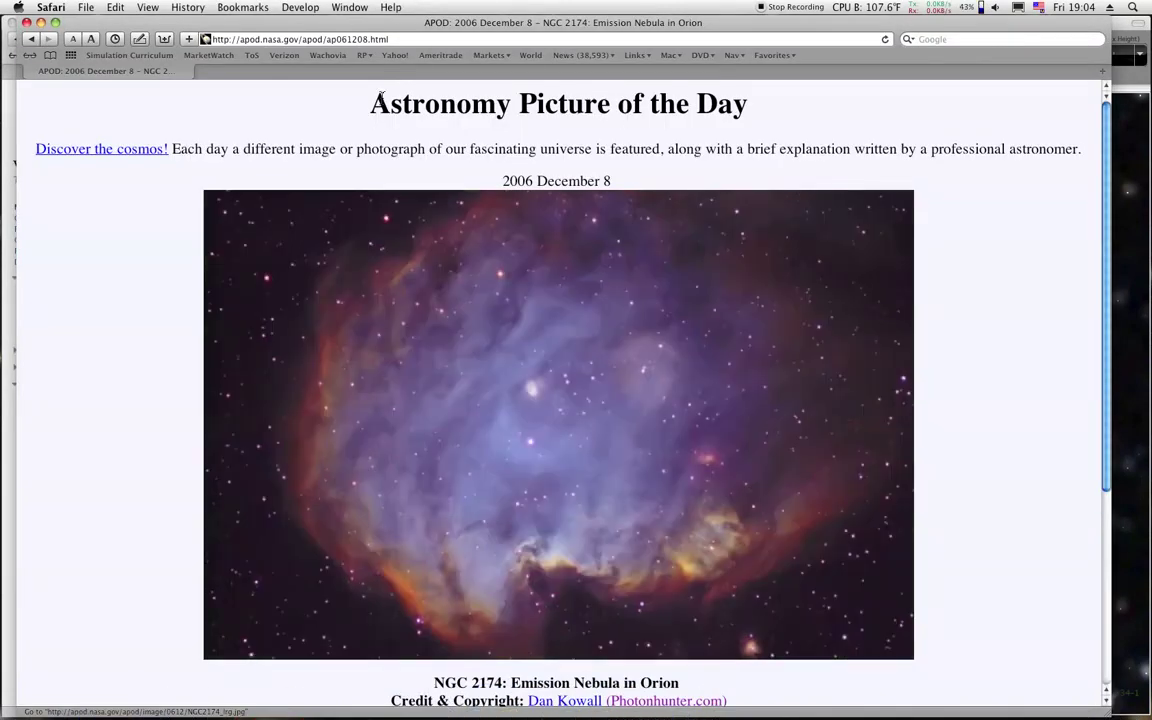
left_click_drag(298, 22, 960, 24)
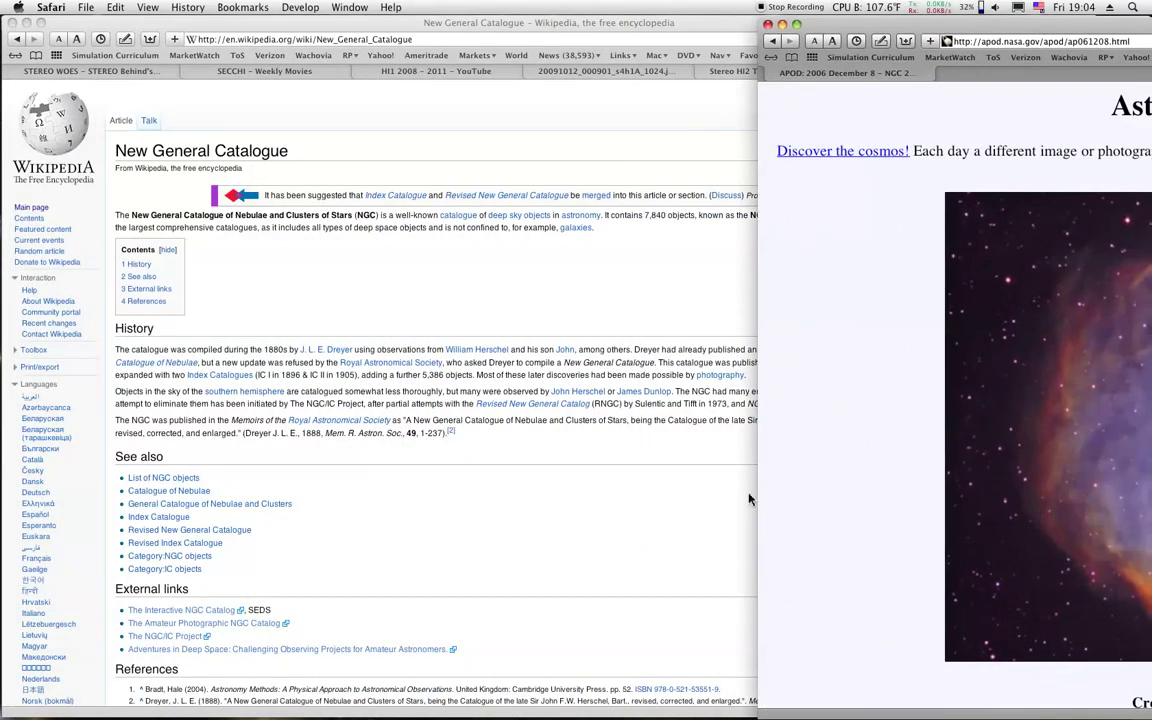
- Compare NGC 2174 in Starry Night Pro Plus with the Astronomy Picture of the Day image in Safari, ending in the sky view
mouse_move(650, 700)
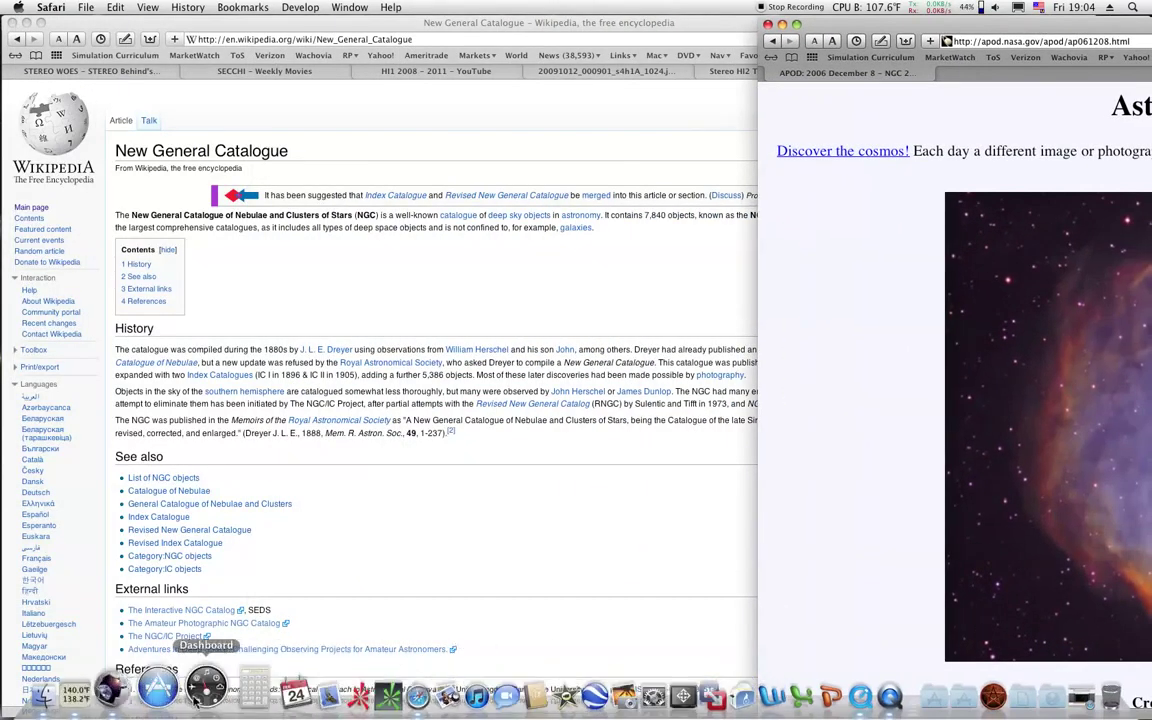
left_click(134, 688)
mouse_move(484, 318)
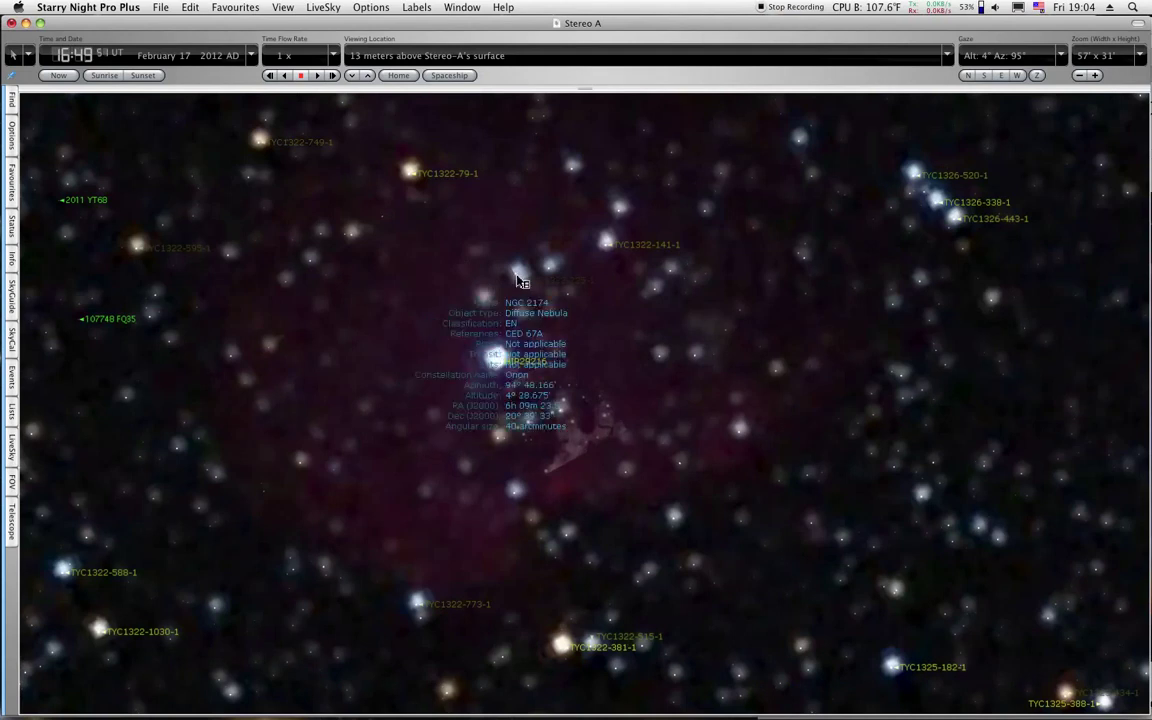
mouse_move(514, 486)
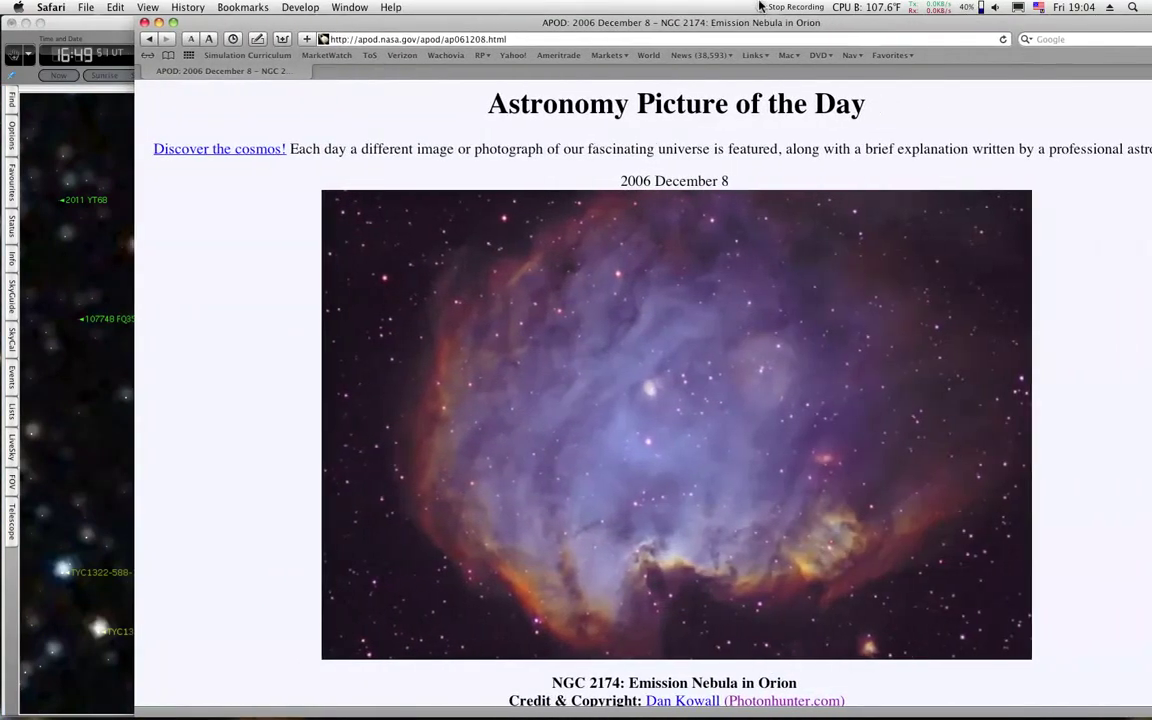
mouse_move(656, 405)
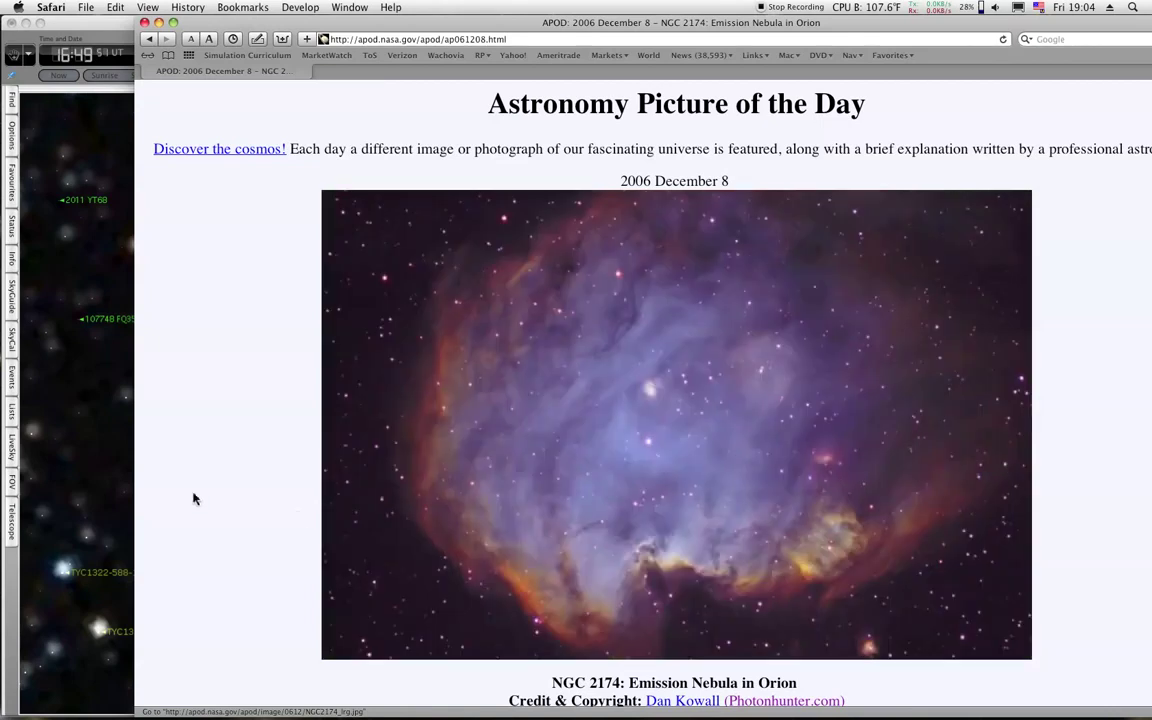
left_click(96, 483)
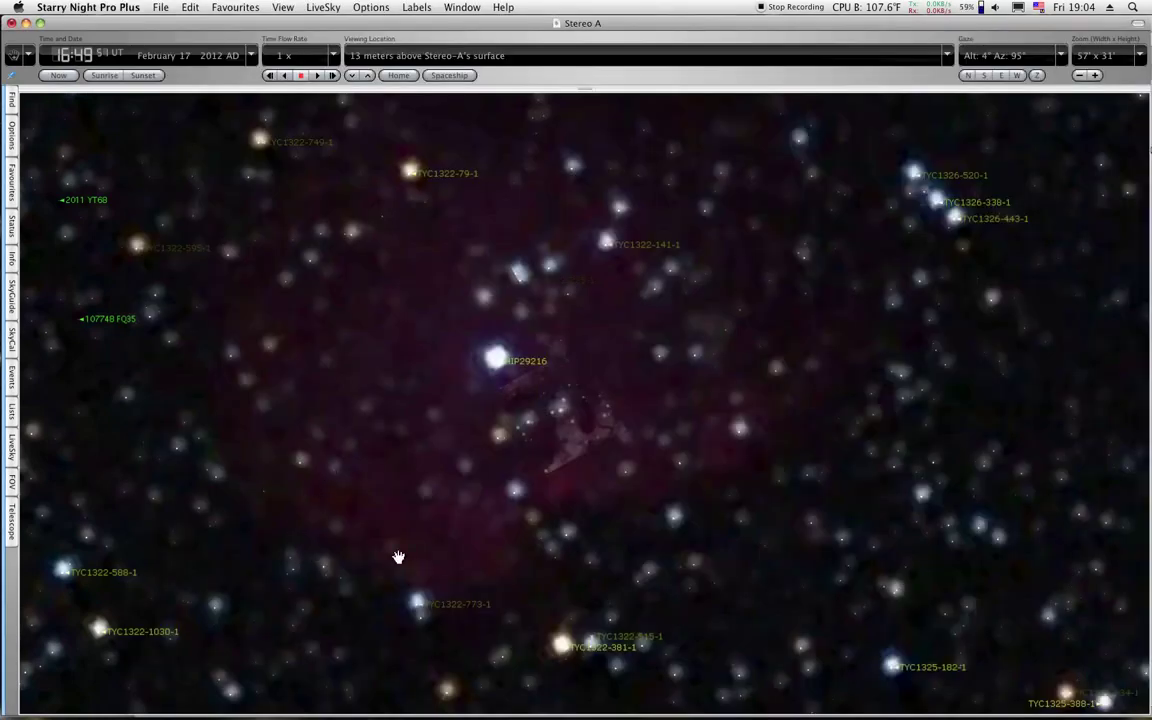
- Switch to Safari, shift the Astronomy Picture of the Day window fully into view, and open the credited Photonhunter.com site
mouse_move(501, 497)
mouse_move(560, 710)
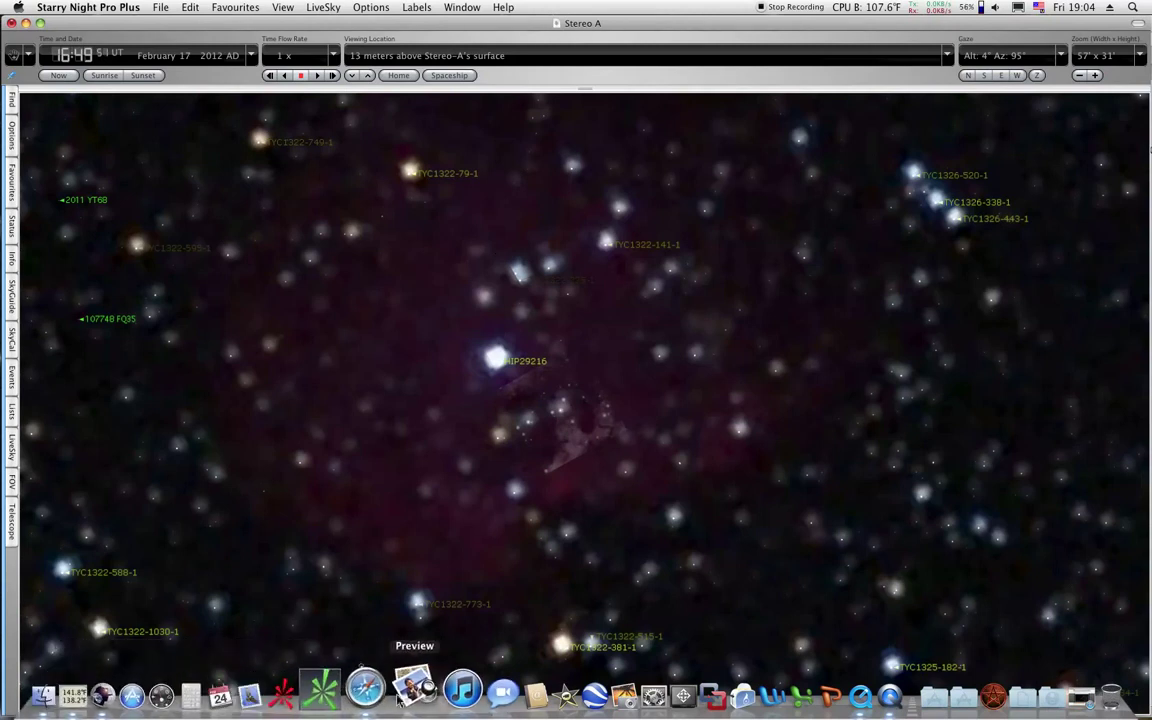
left_click(390, 697)
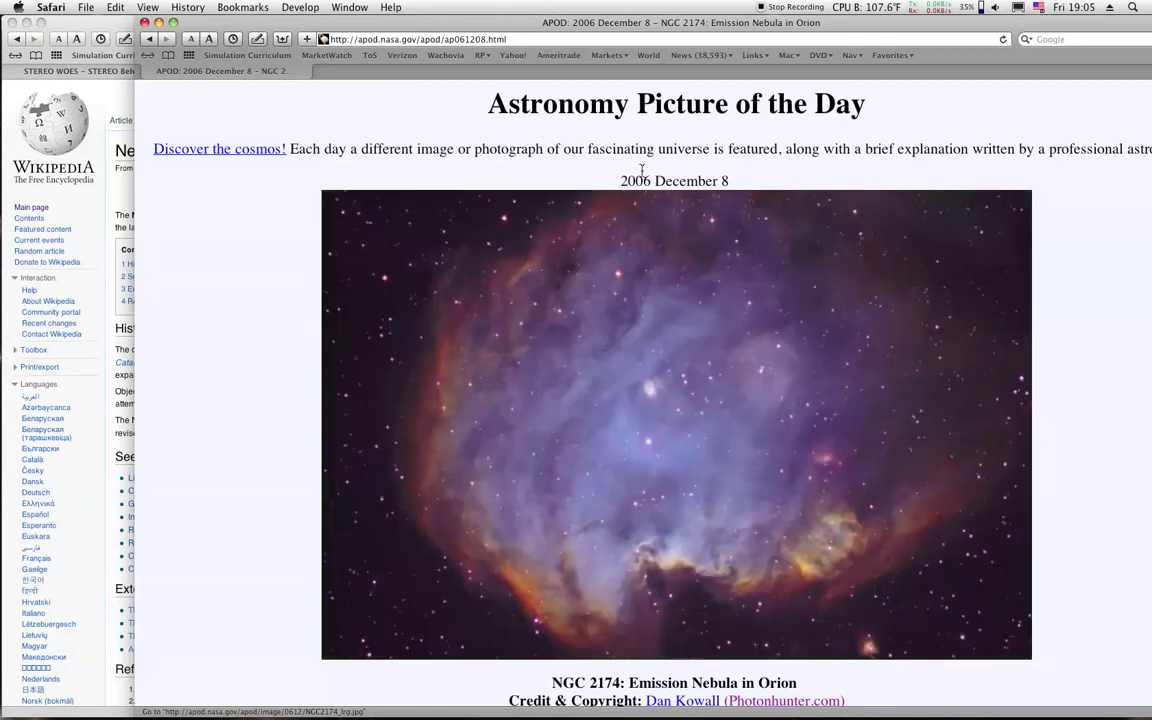
left_click_drag(572, 20, 476, 8)
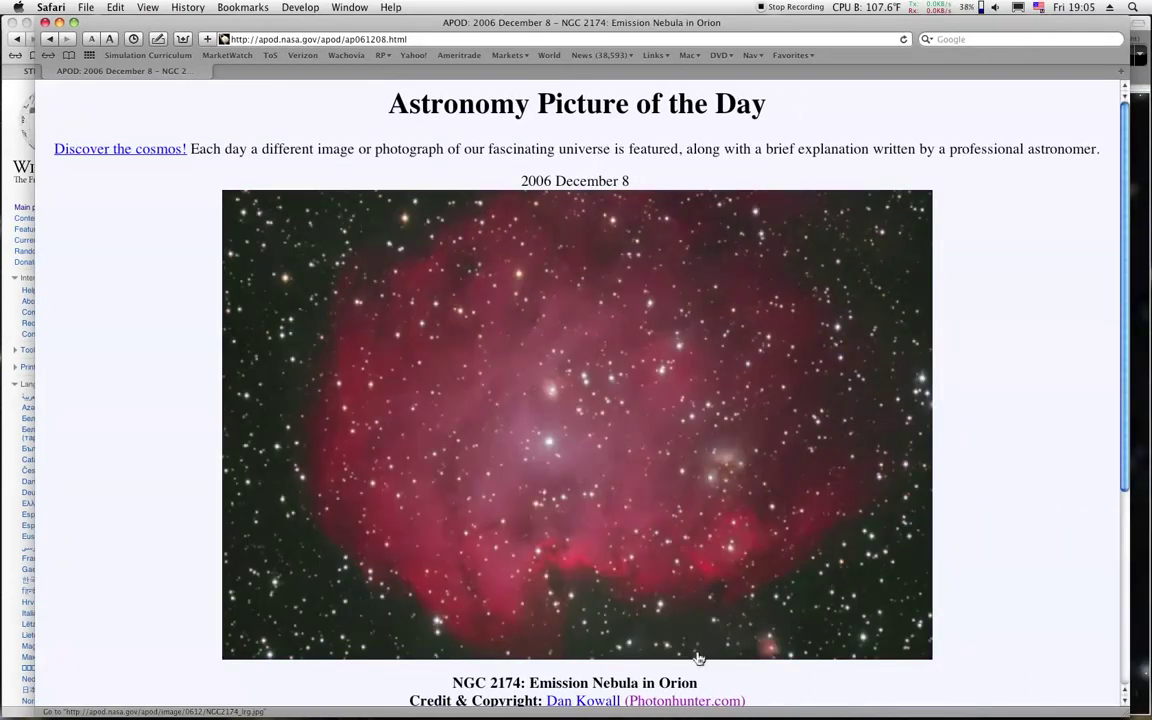
left_click(683, 702)
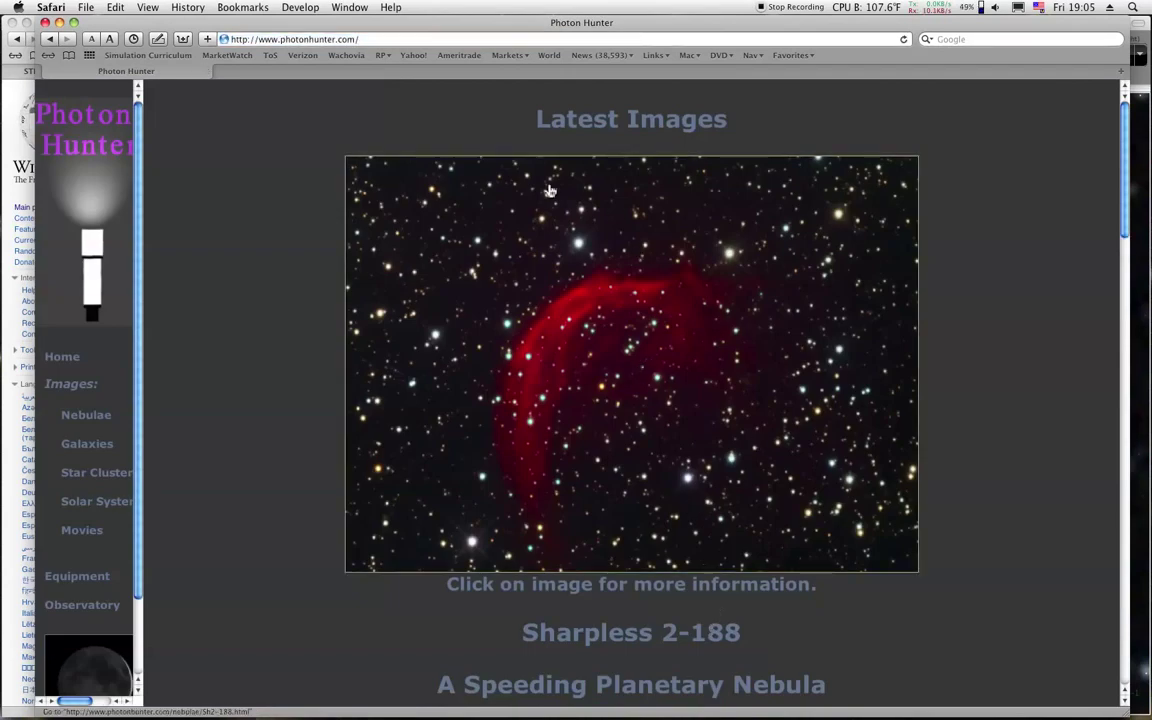
- Reduce the Photon Hunter page's text size and view its Equipment and Observatory pages
left_click(91, 39)
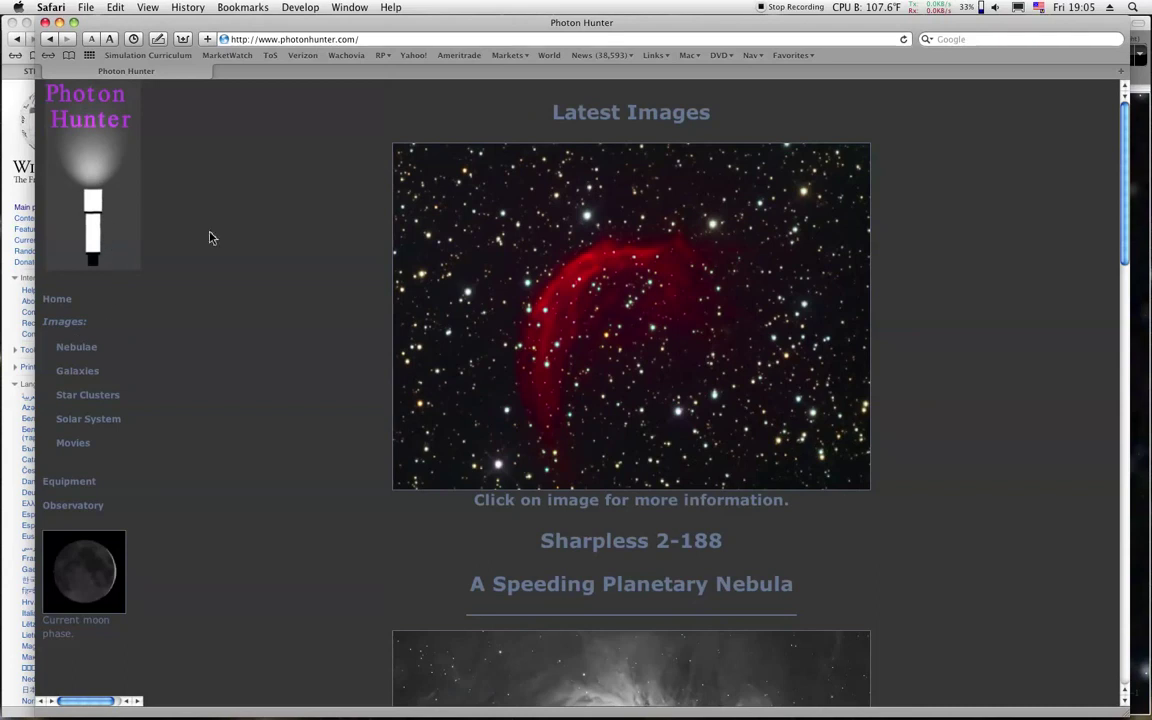
left_click(80, 482)
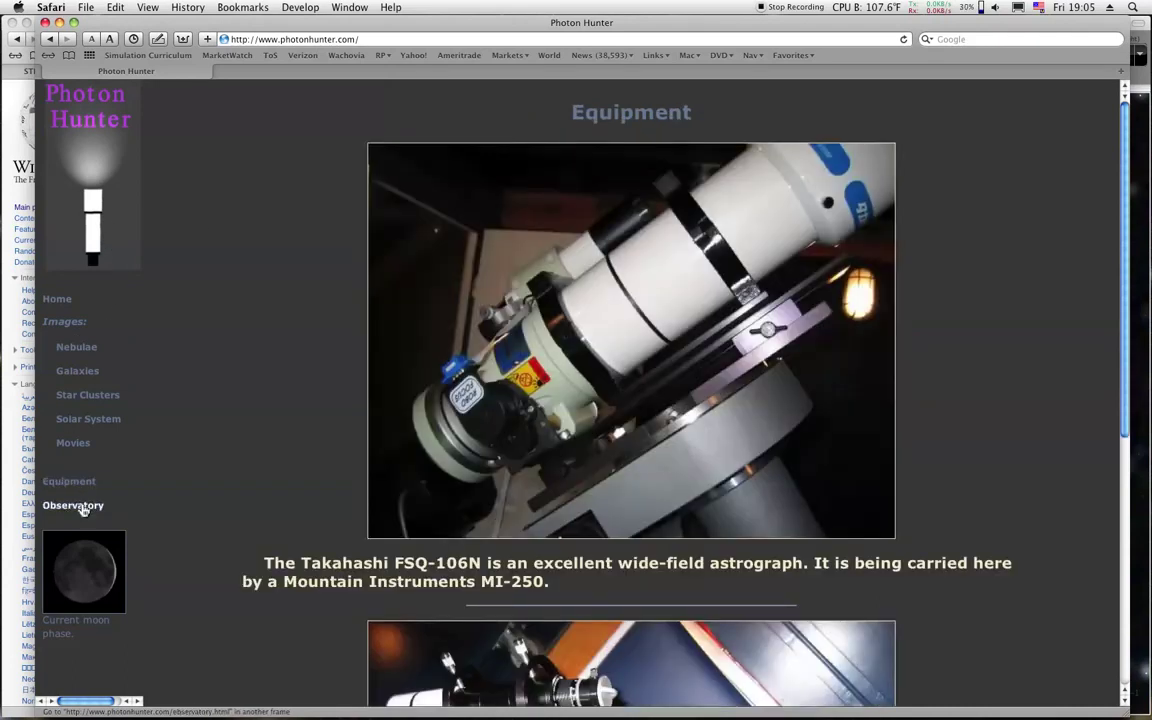
left_click(83, 509)
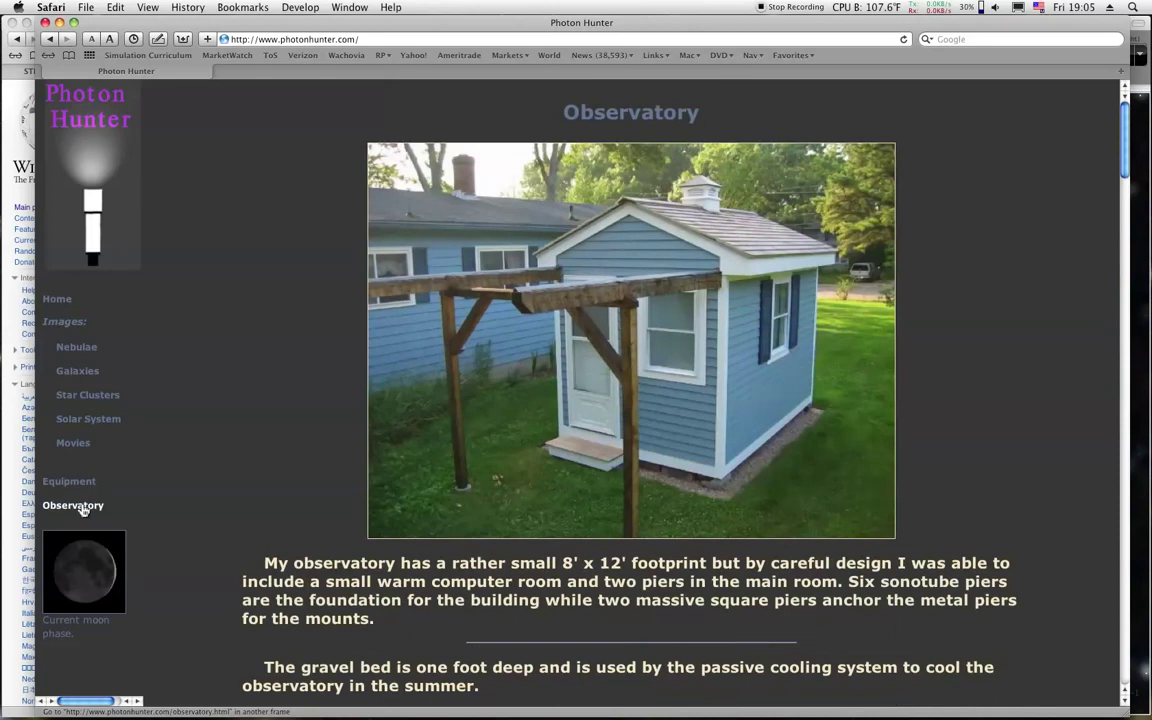
- Open the NGC 2174 page from Photon Hunter's Nebulae gallery
left_click(78, 347)
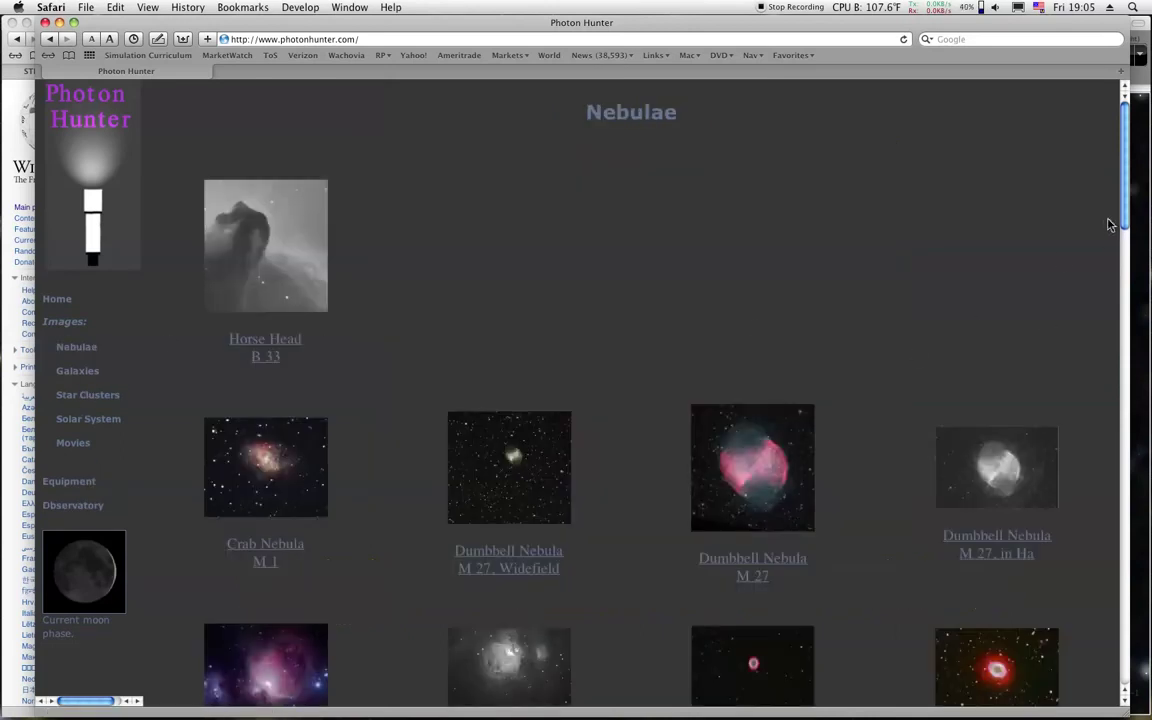
left_click_drag(1124, 212, 1143, 542)
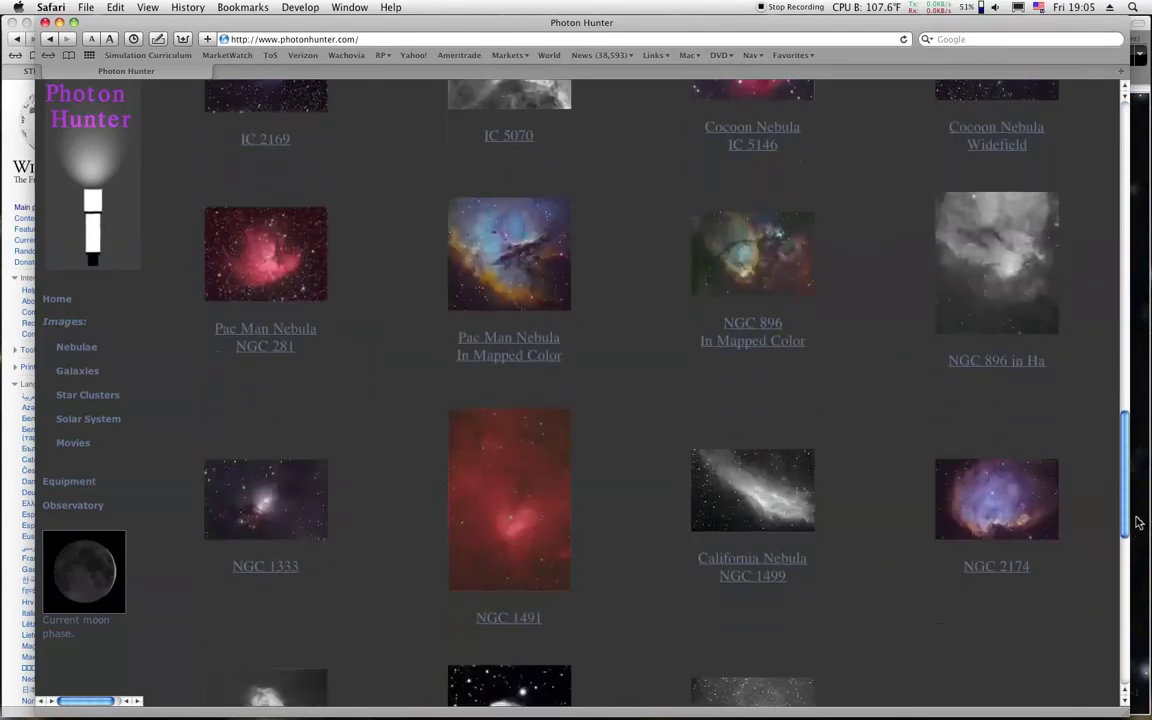
left_click(1005, 572)
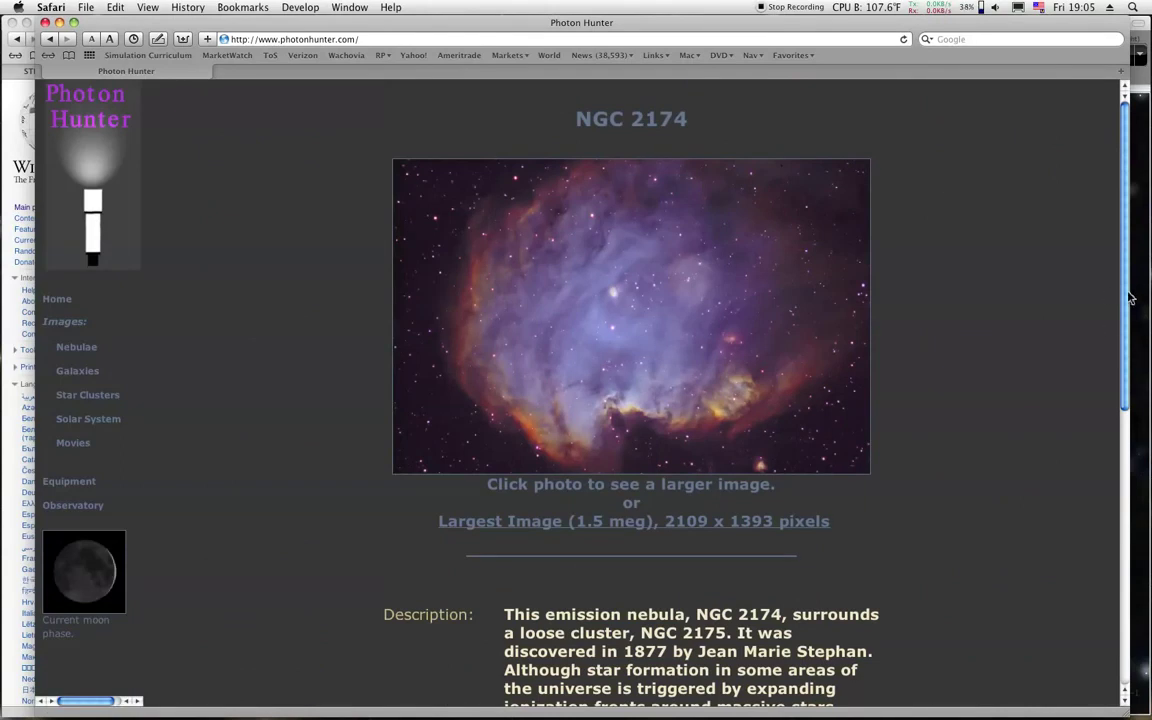
- Read the NGC 2174 page from its description through the equipment and exposure details, ending back in Starry Night Pro Plus
left_click_drag(1129, 297, 1120, 420)
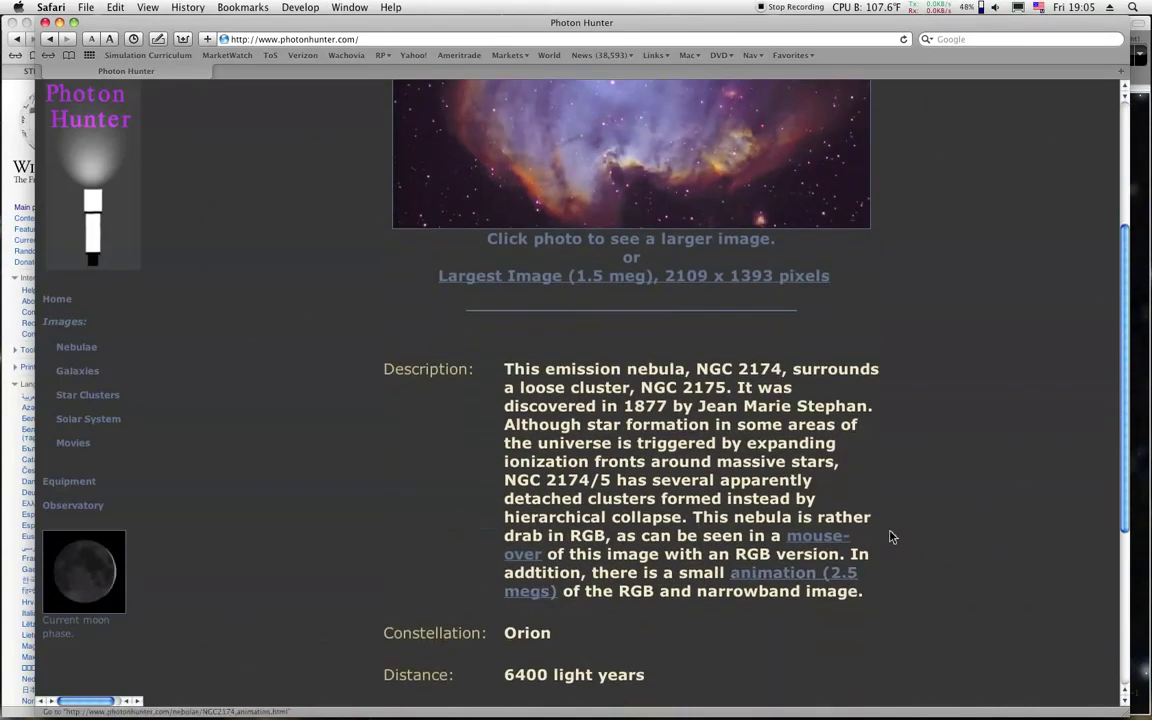
left_click_drag(1124, 465, 1112, 578)
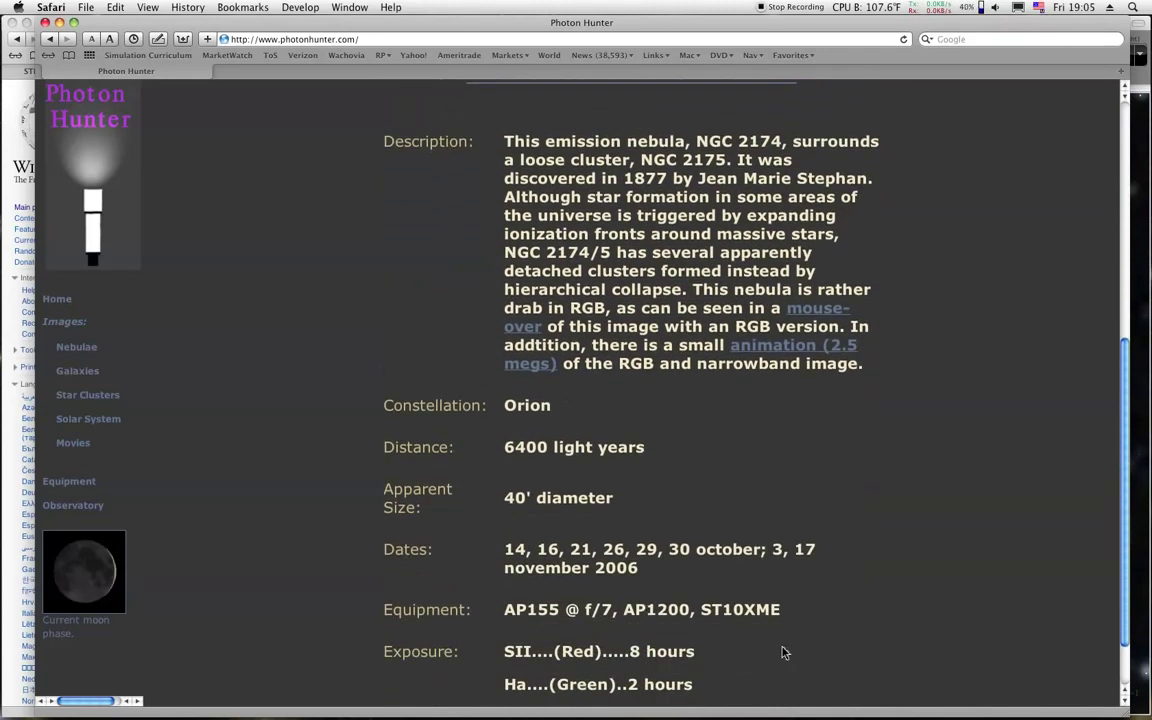
left_click_drag(1128, 545, 1123, 620)
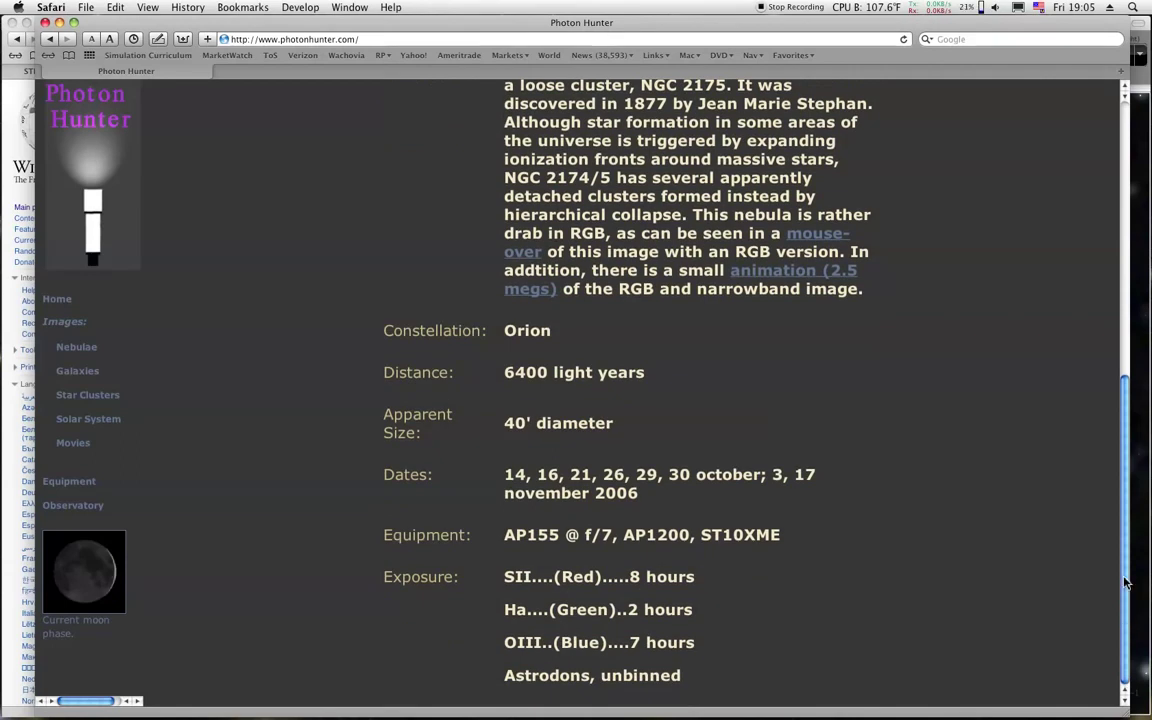
left_click_drag(1122, 620, 1102, 270)
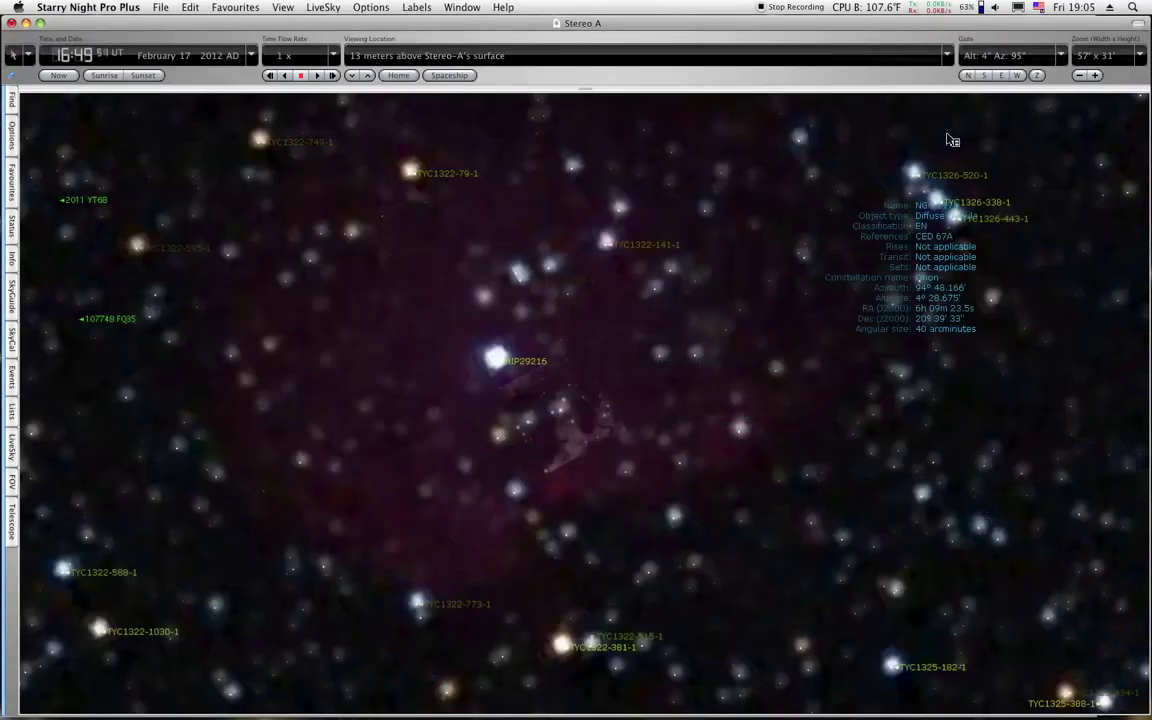
- Widen the sky view to a 22° x 12° field and set its orientation to Ecliptic
left_click(1080, 75)
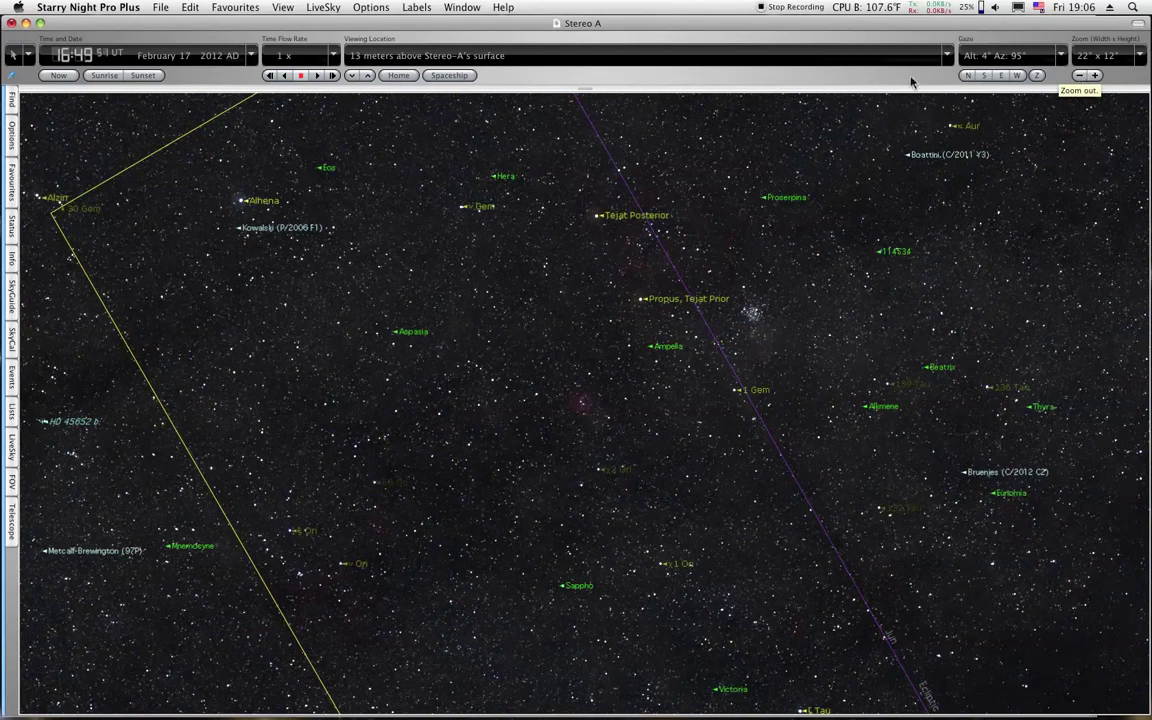
left_click(371, 7)
mouse_move(475, 260)
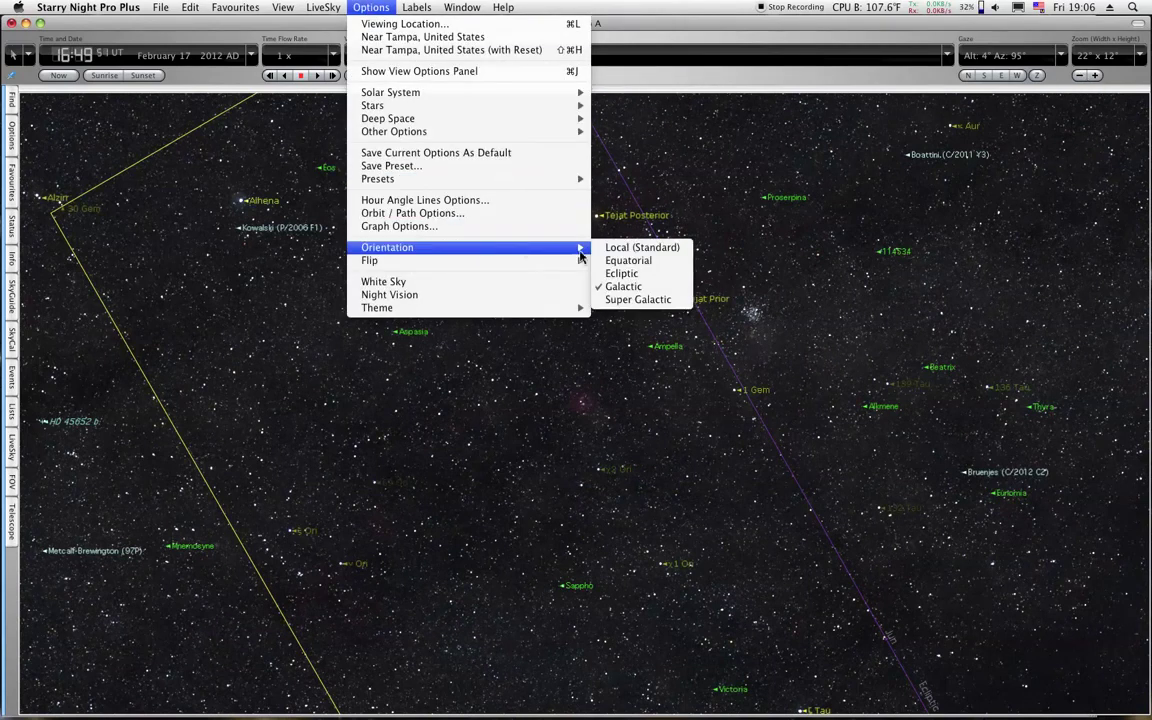
left_click(630, 273)
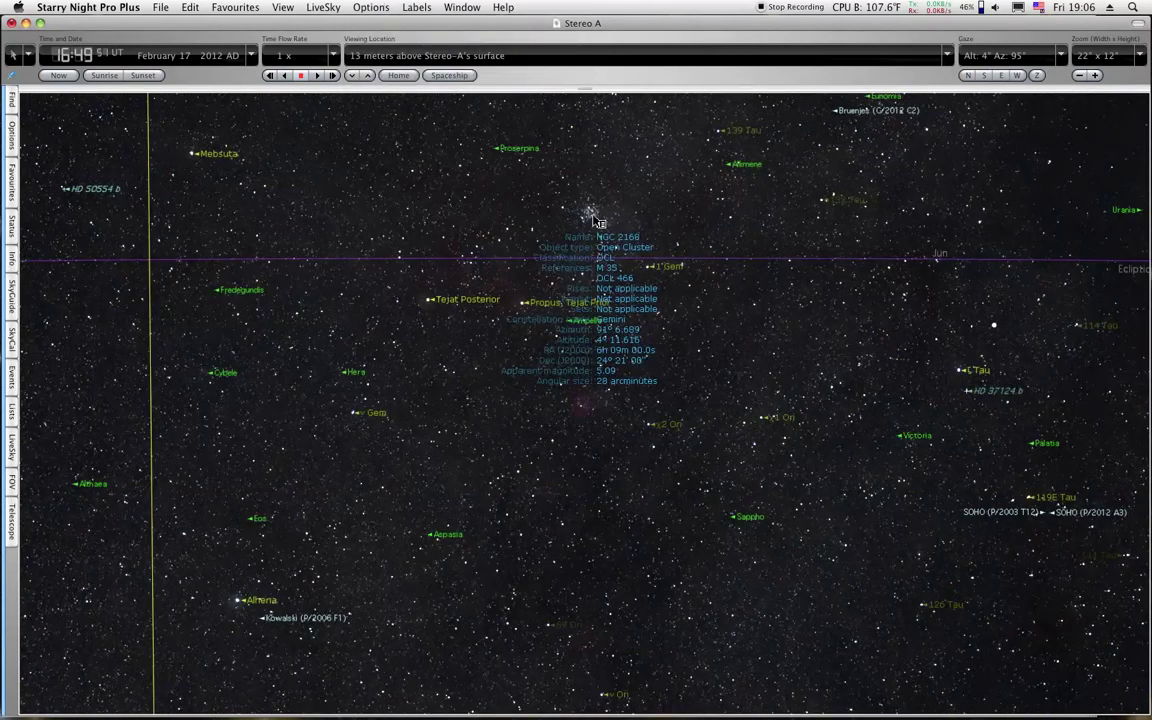
- Centre the open cluster NGC 2168 and inspect it in a 2° x 1° field
right_click(595, 220)
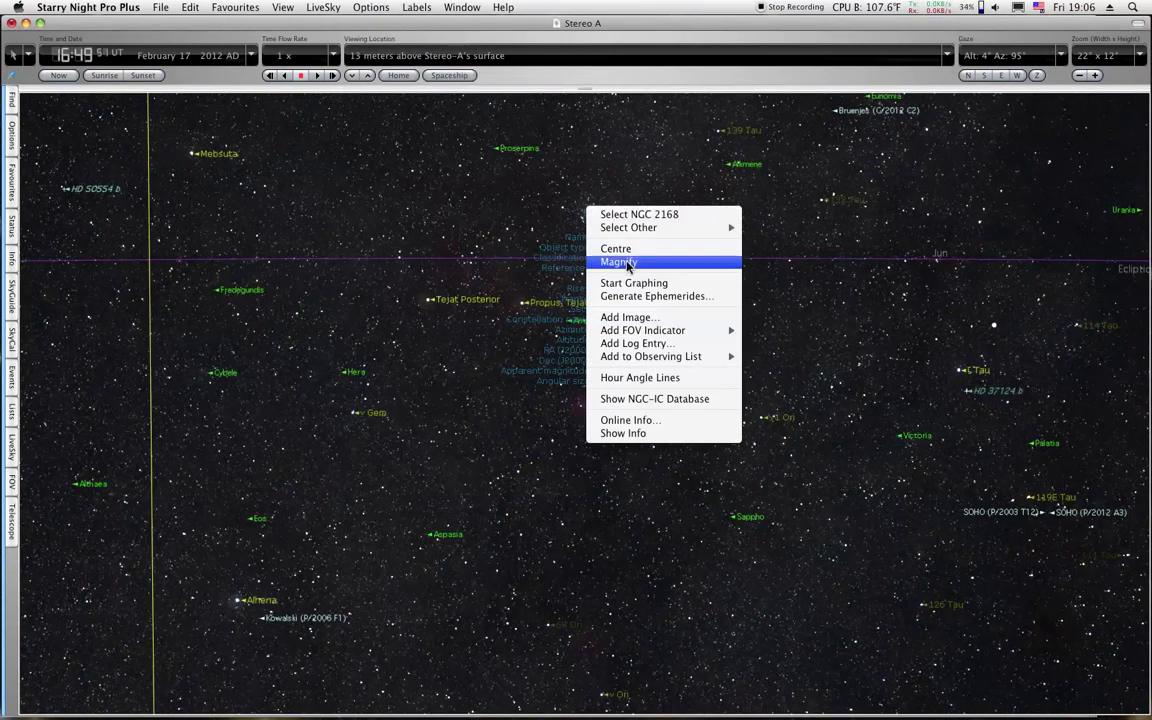
left_click(616, 249)
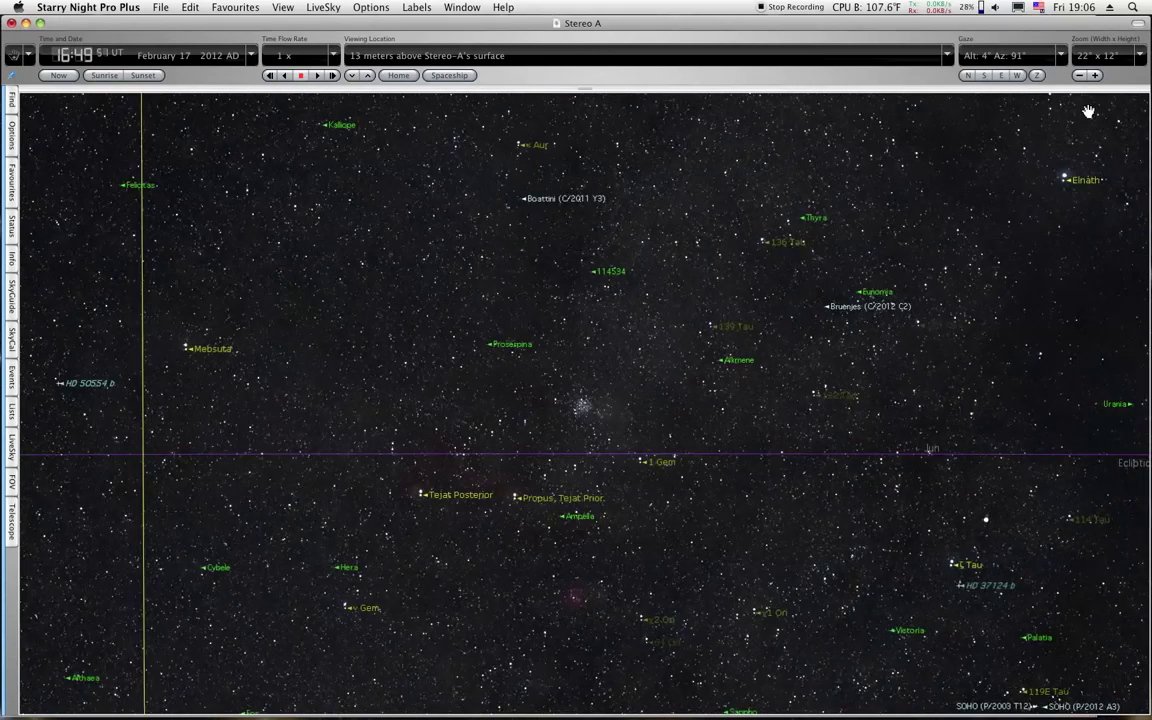
left_click(1095, 76)
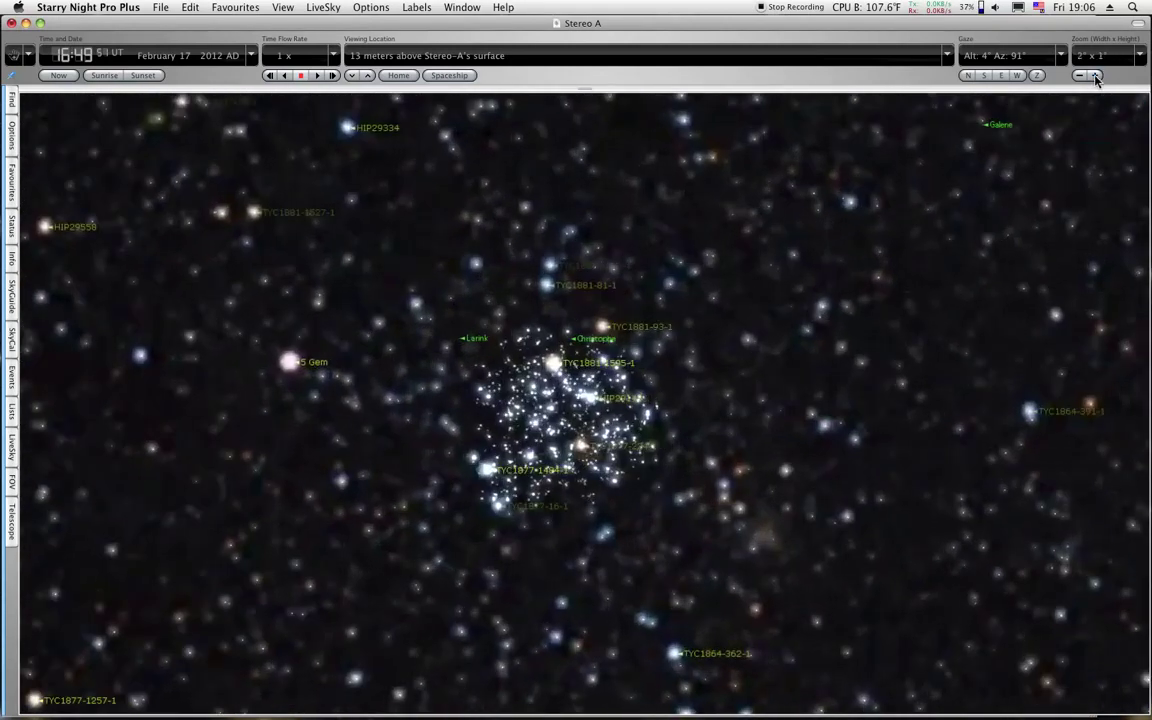
mouse_move(672, 363)
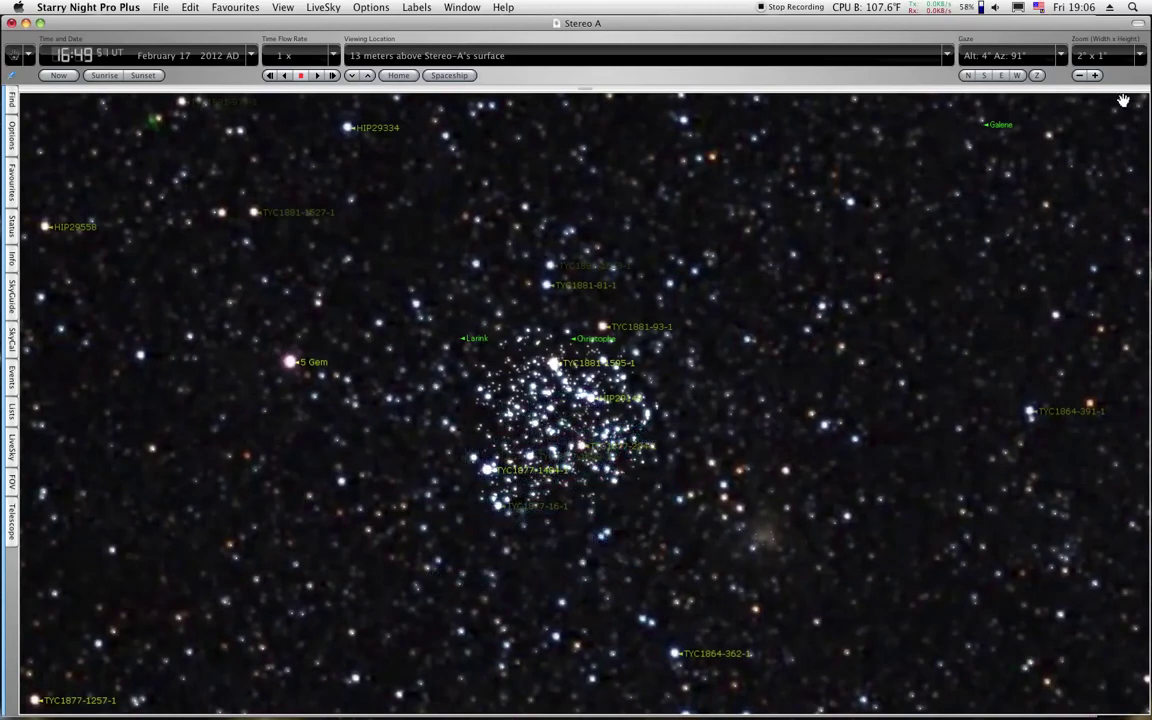
- Widen the field to 30° x 16°, consult NGC 2168's online info, and return from Safari to the sky view
left_click(1079, 76)
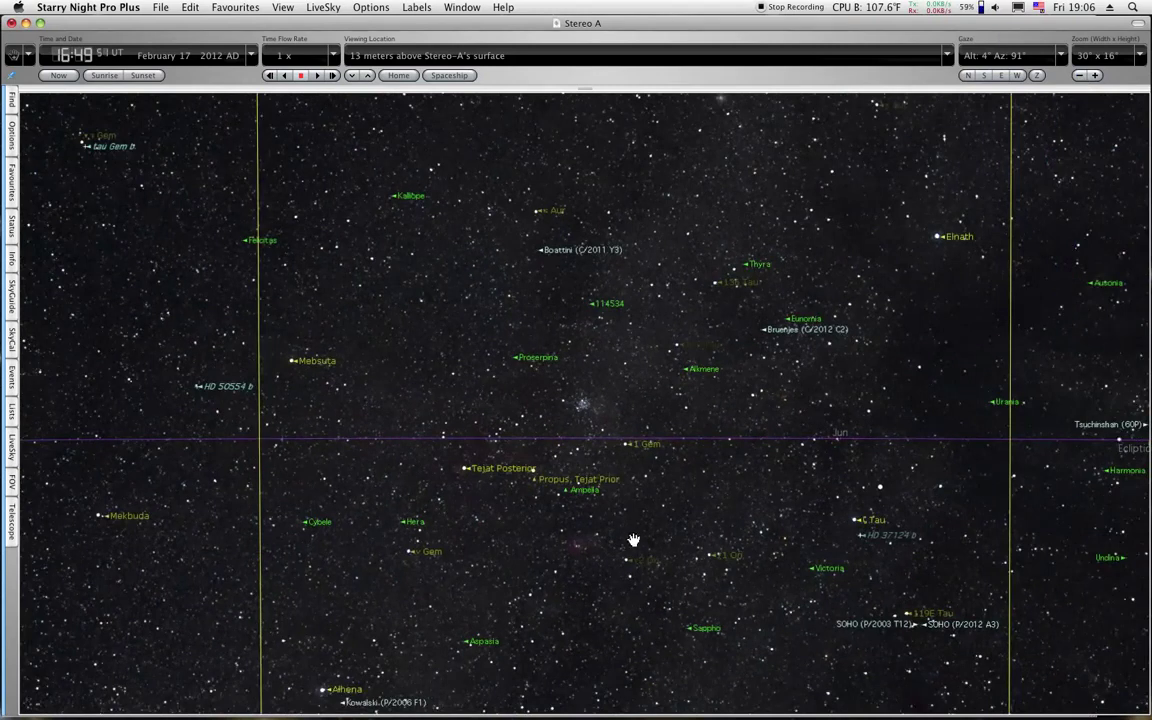
right_click(584, 410)
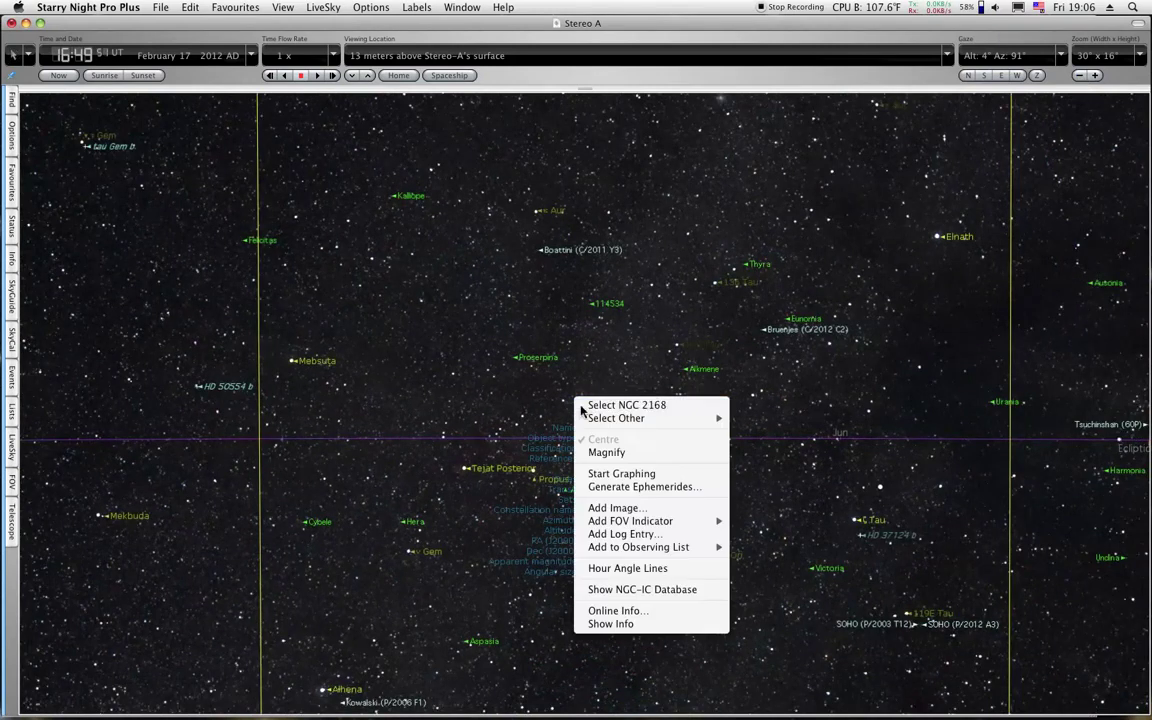
left_click(612, 610)
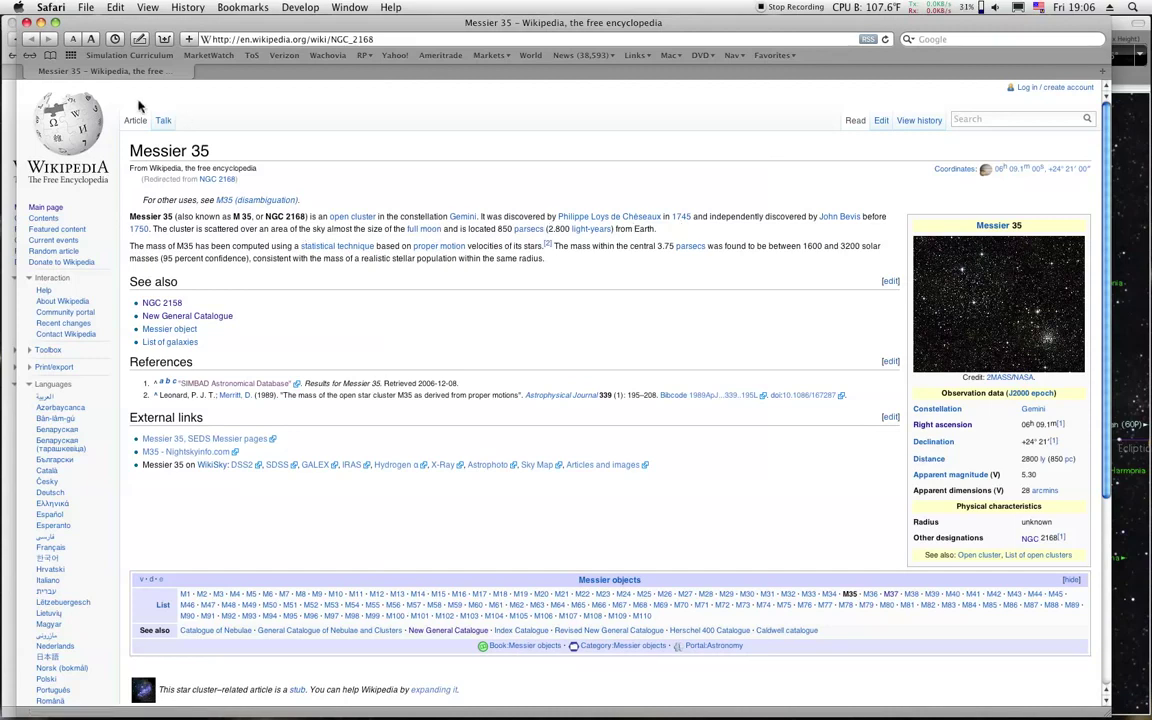
left_click(28, 22)
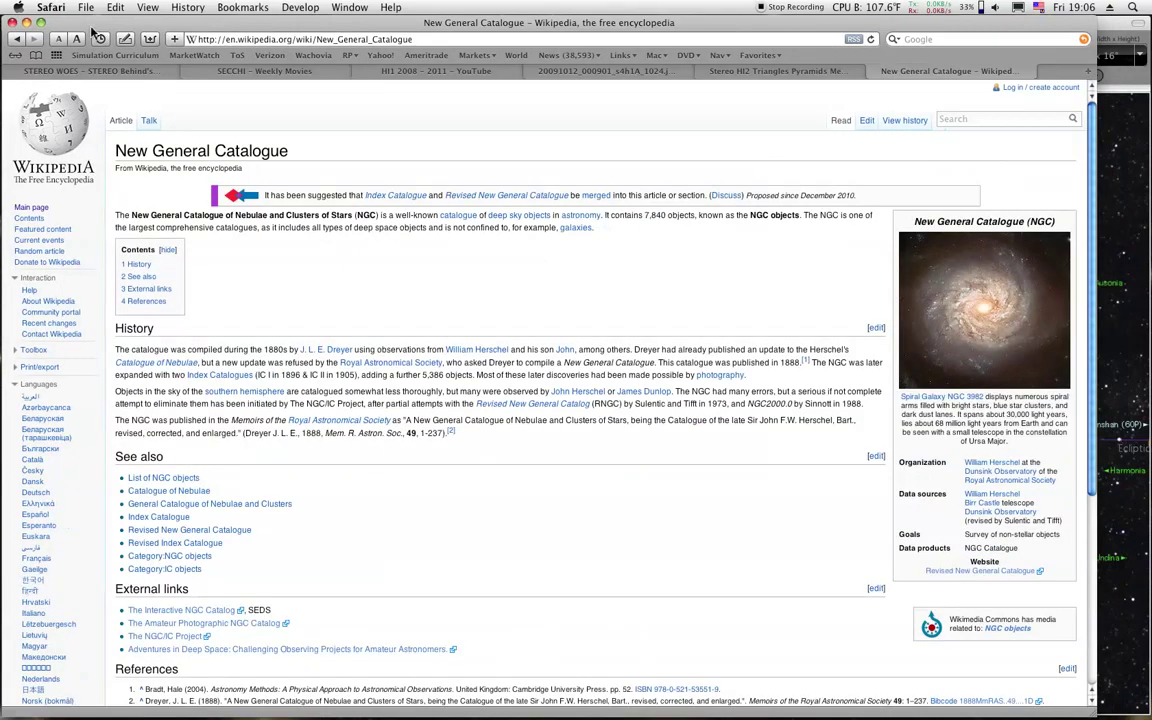
key("super+Tab")
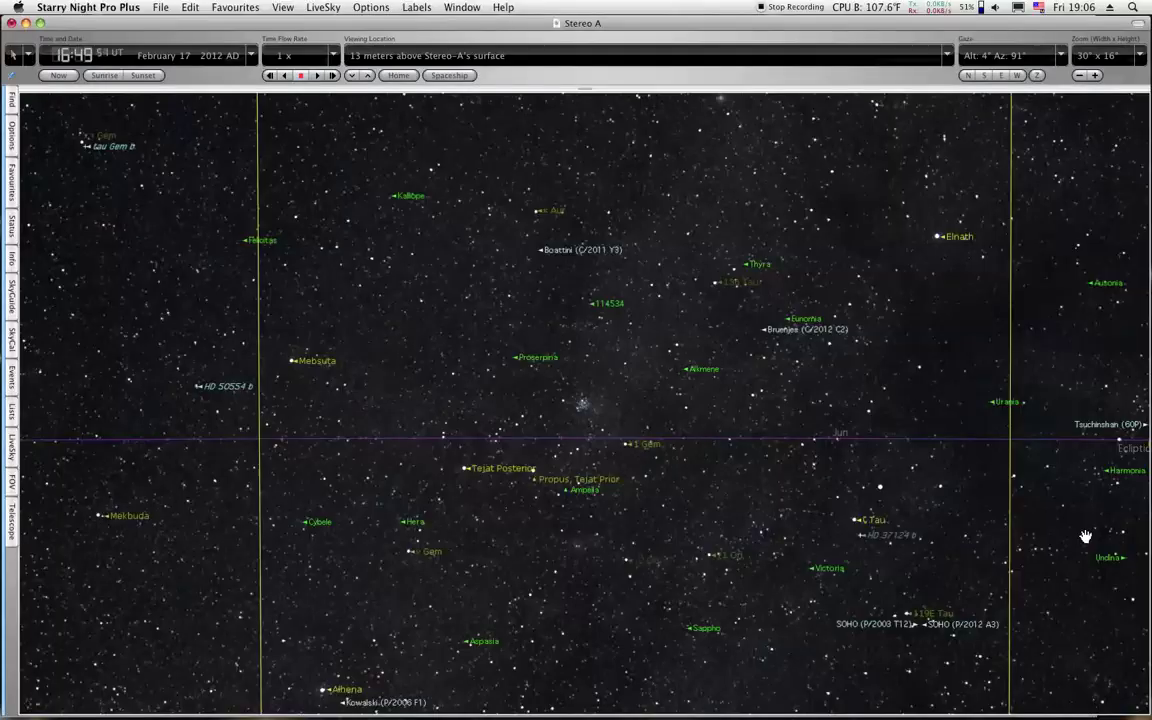
- Locate the Auriga Salt-and-Pepper cluster in the sky view and open its online info
left_click_drag(823, 293, 818, 368)
mouse_move(702, 185)
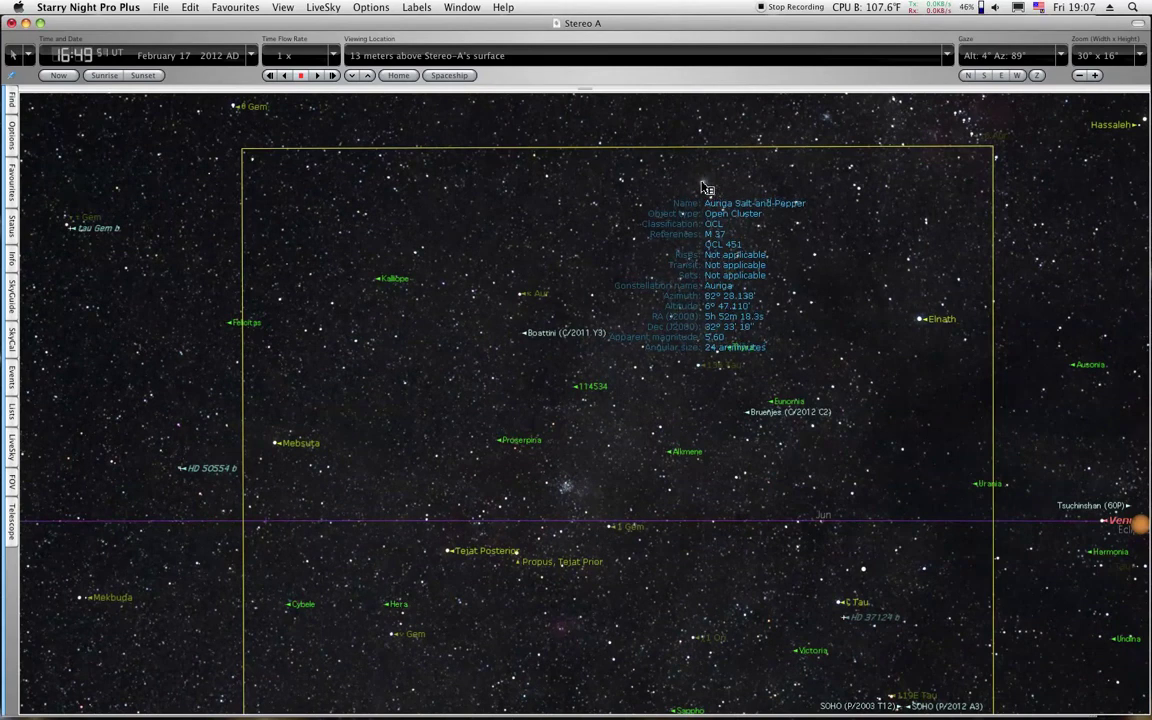
right_click(703, 188)
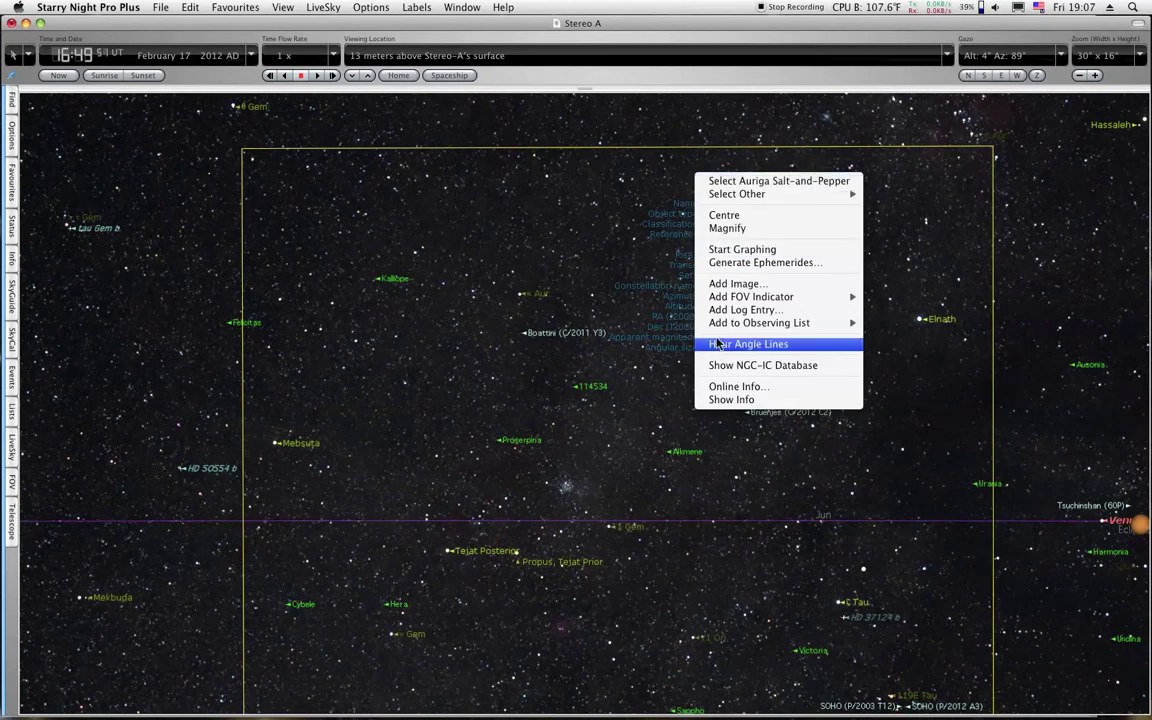
left_click(725, 388)
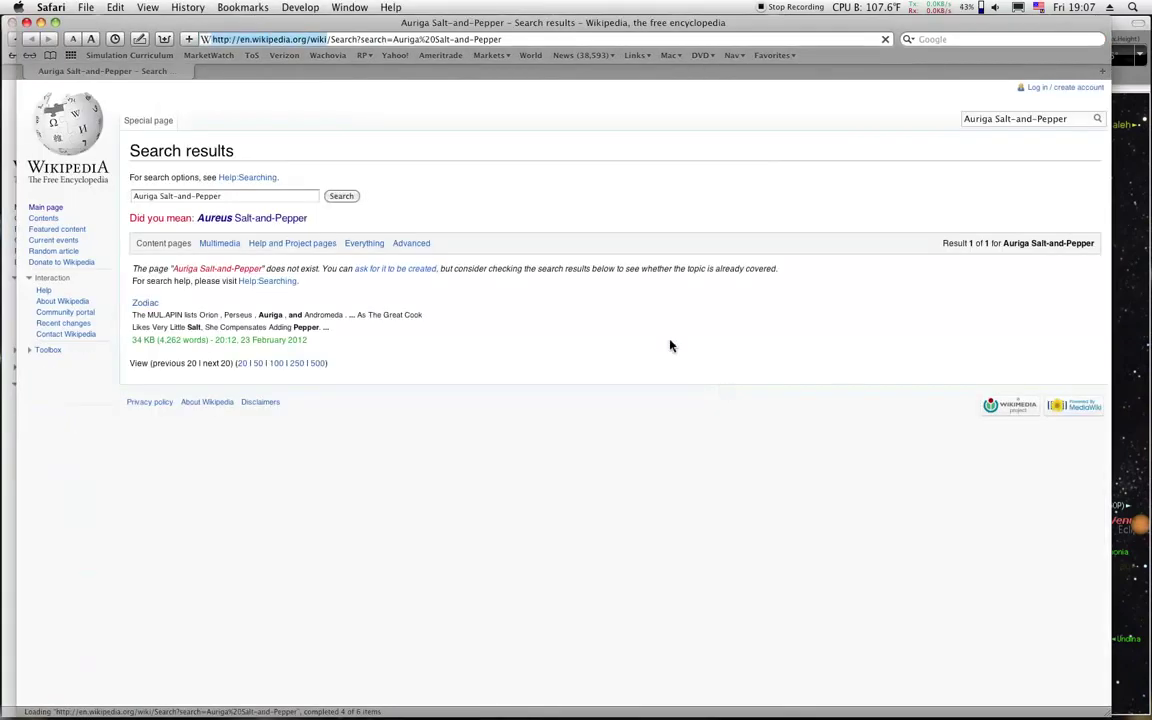
- Search Wikipedia for "Messier 37" and open the Messier 37 article
left_click(230, 195)
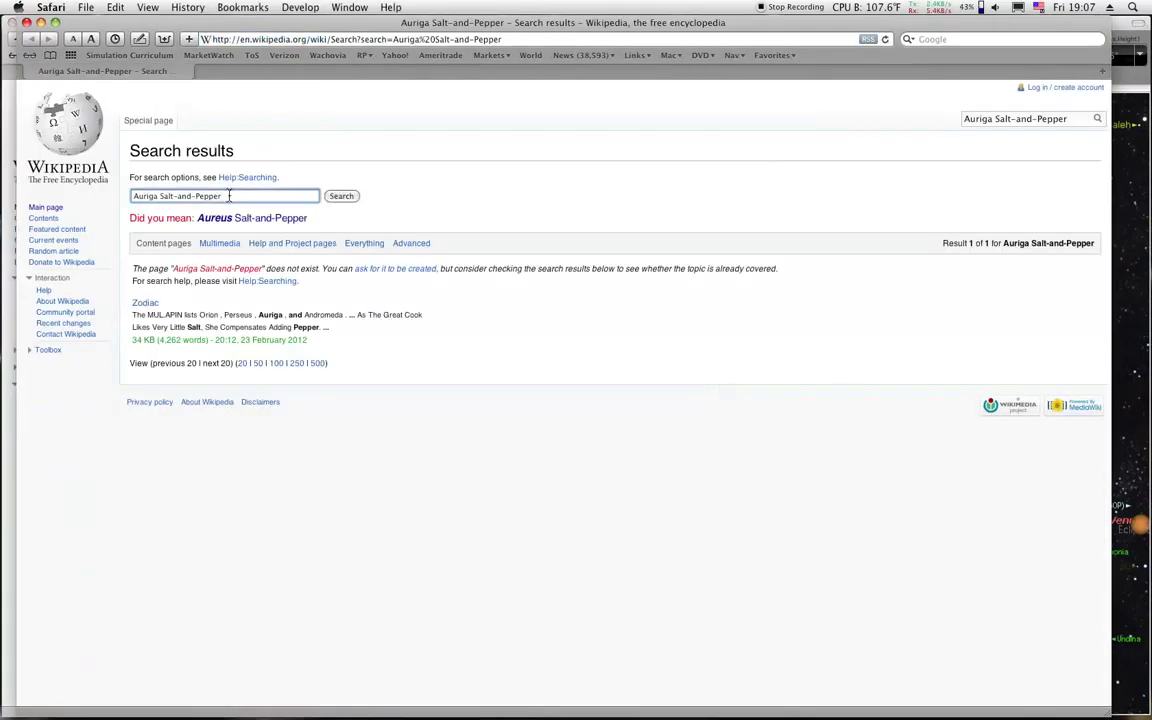
left_click_drag(229, 196, 125, 199)
type("Messier 37")
key("Return")
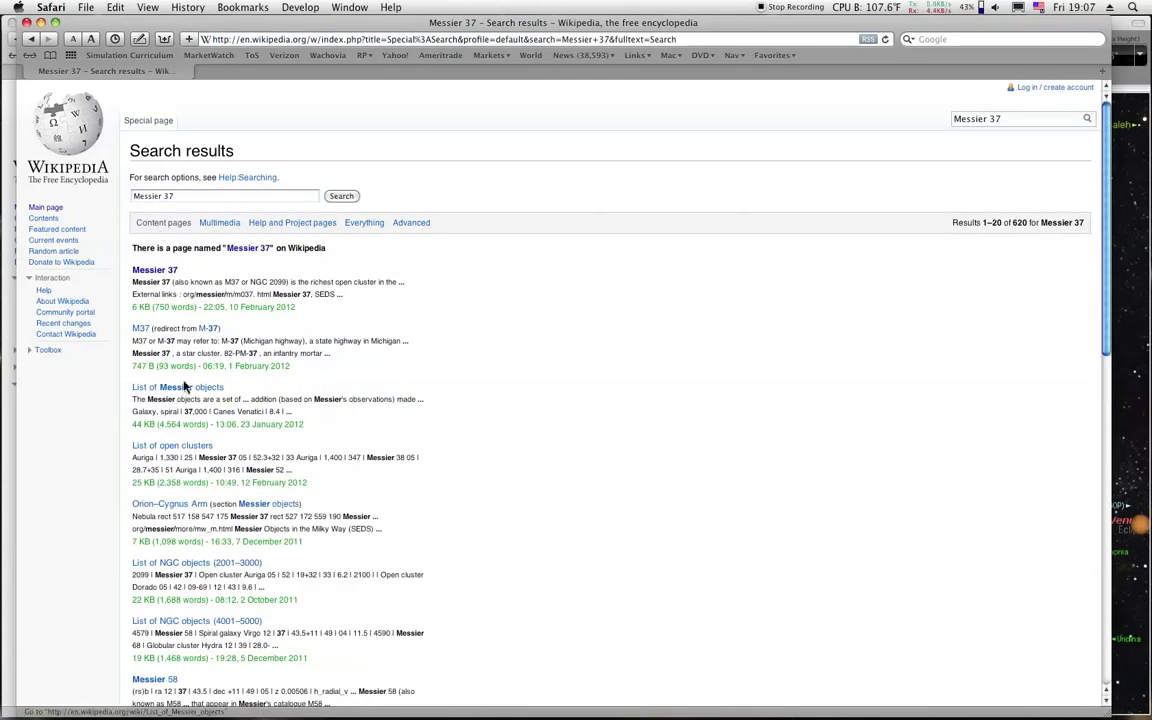
left_click(152, 270)
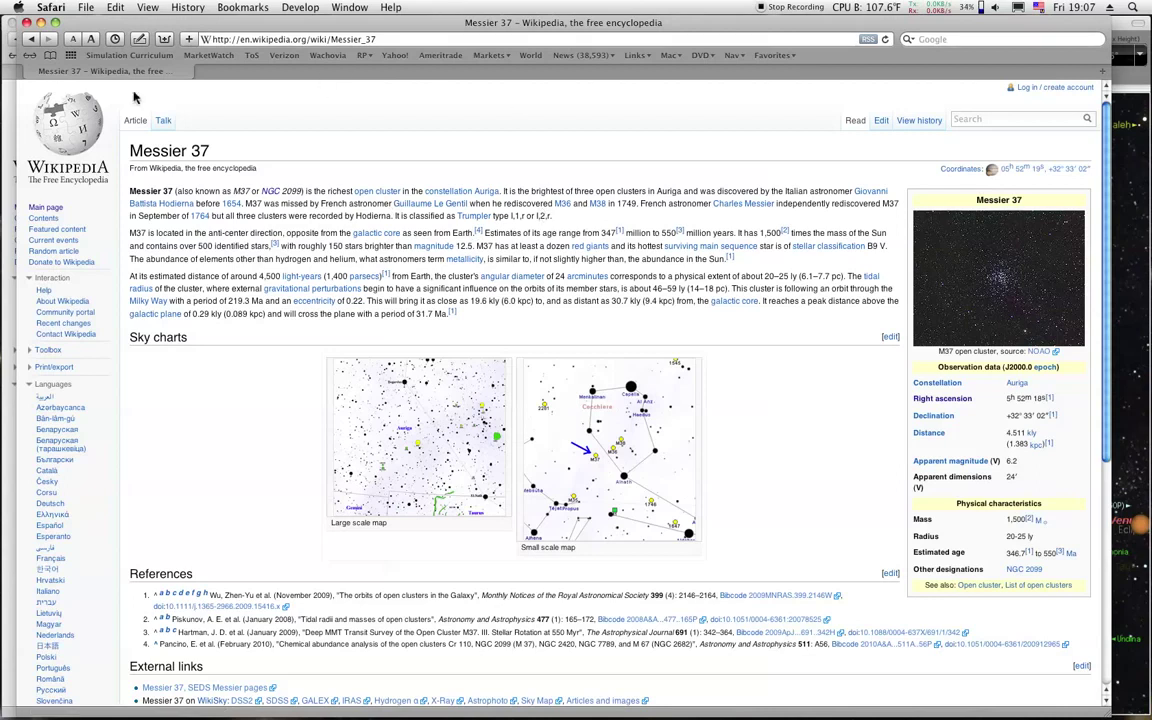
- Return to Starry Night Pro Plus and frame the star clusters together with the Sun in a 34° x 19° field
left_click(1110, 376)
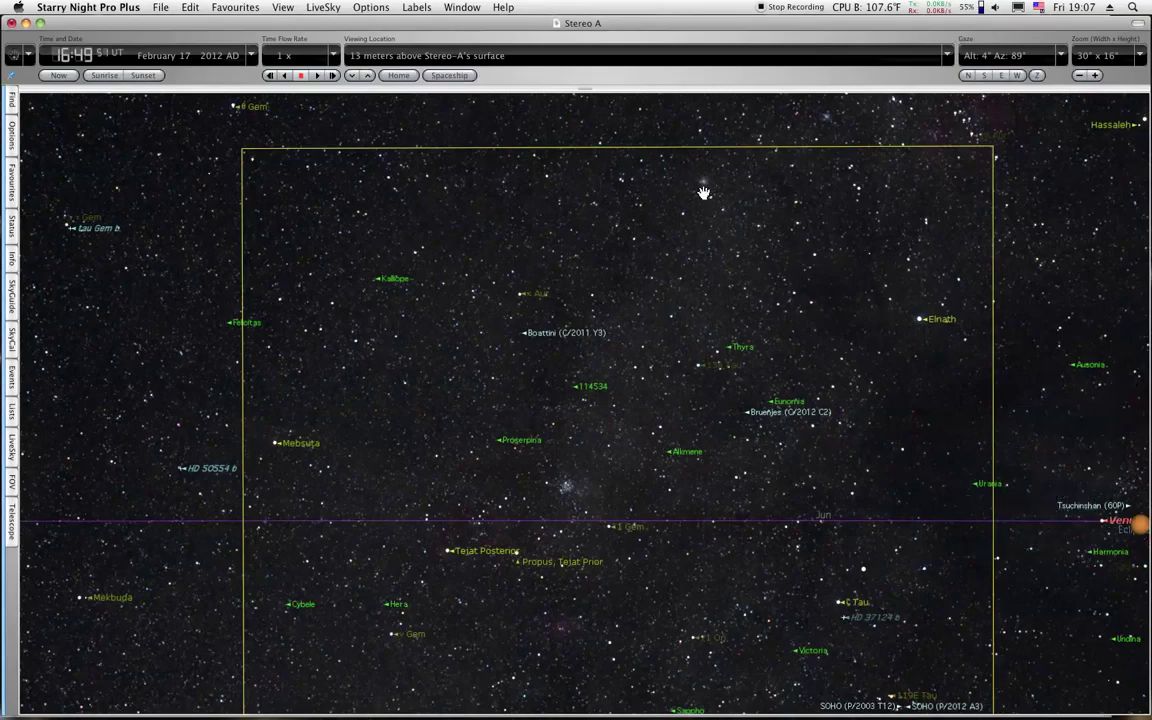
mouse_move(705, 189)
left_click_drag(830, 432, 797, 384)
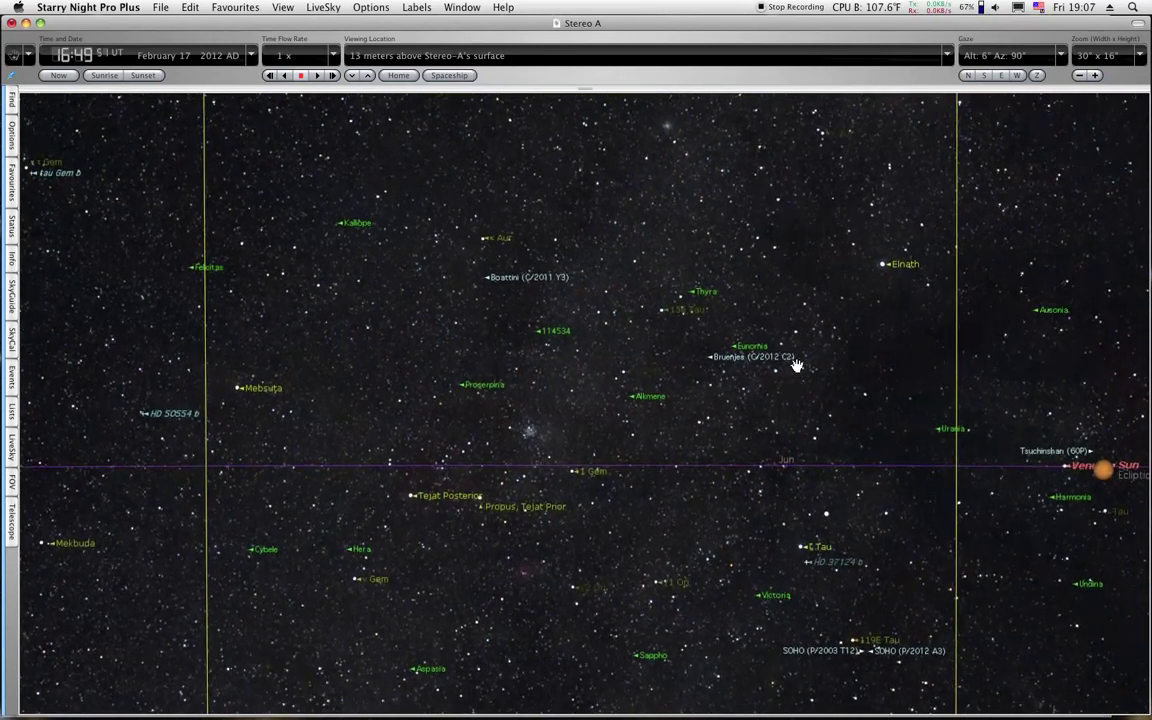
left_click(1079, 75)
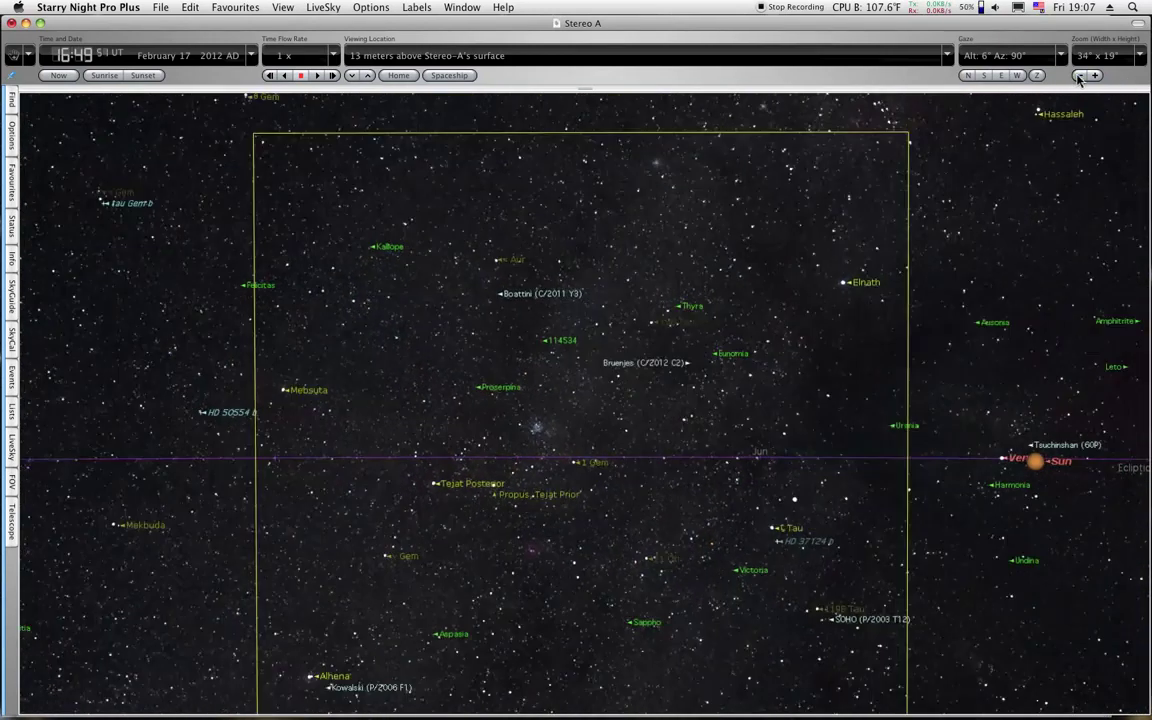
left_click(1079, 75)
mouse_move(781, 717)
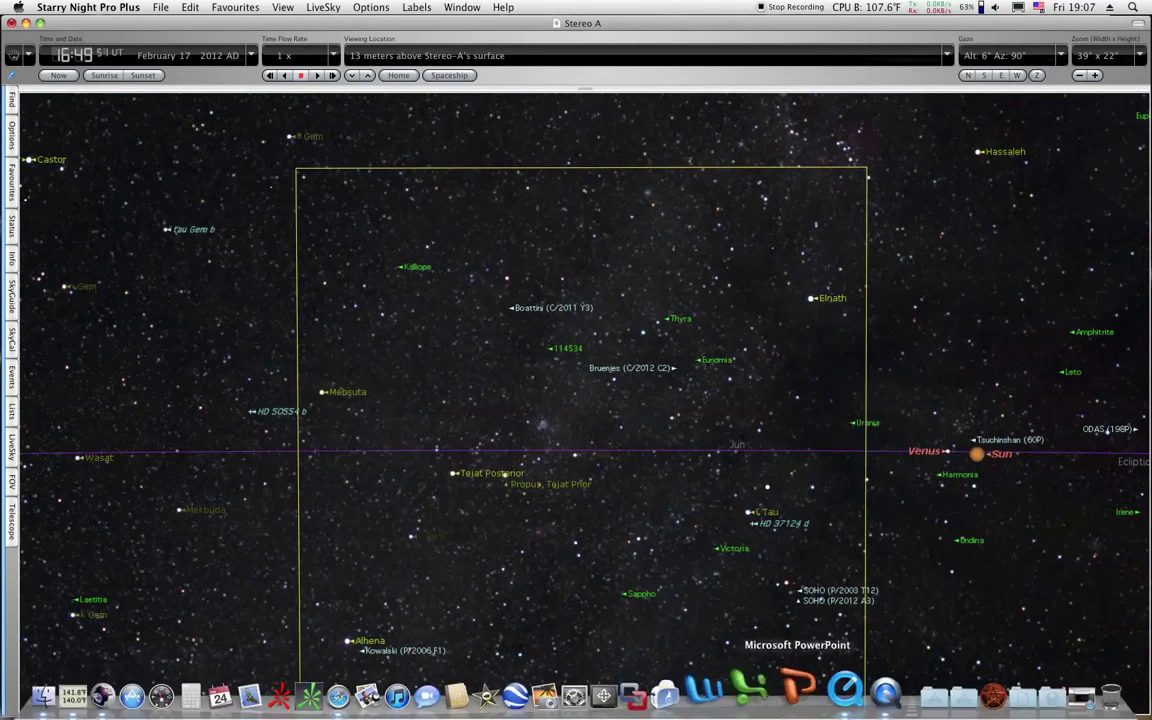
left_click(833, 695)
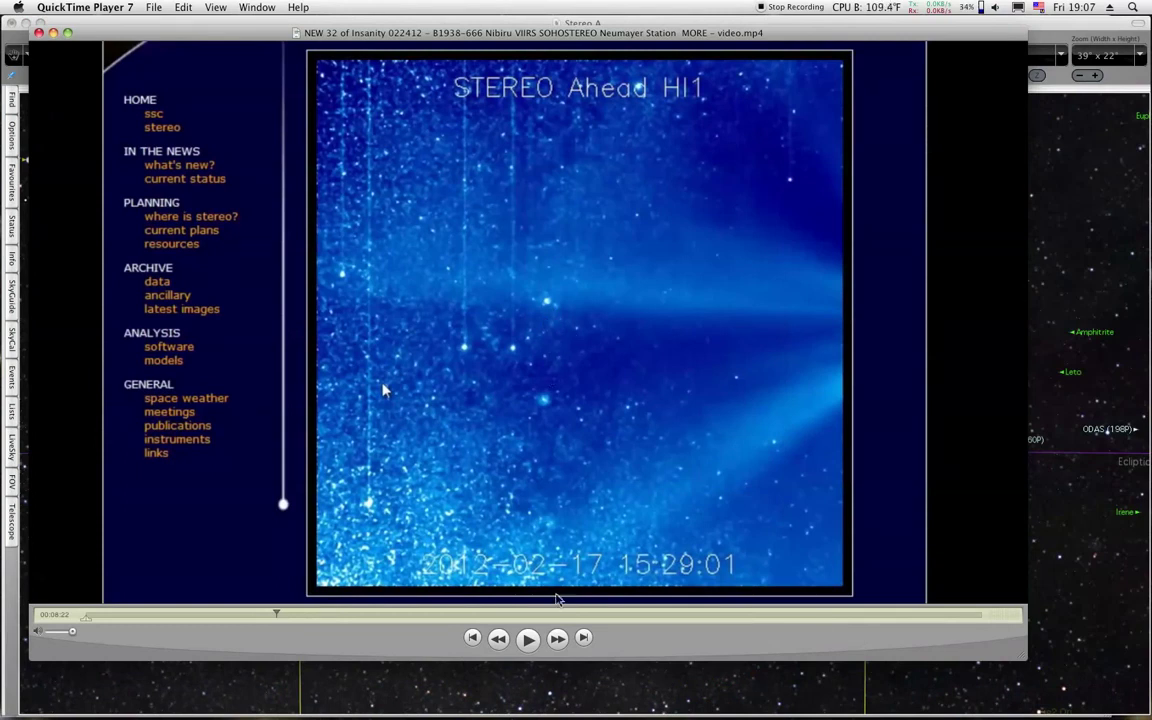
left_click_drag(278, 617, 488, 628)
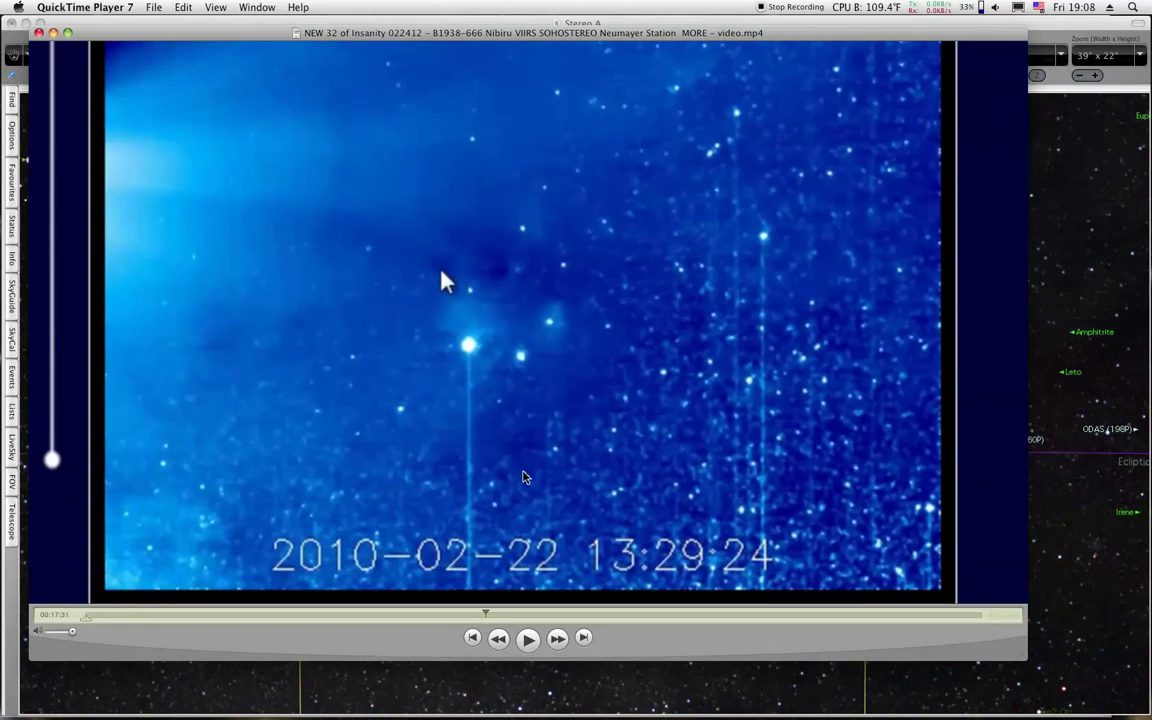
- Return to Starry Night Pro Plus and frame Antares and Dschubba in a 17° x 9° field
left_click(1030, 498)
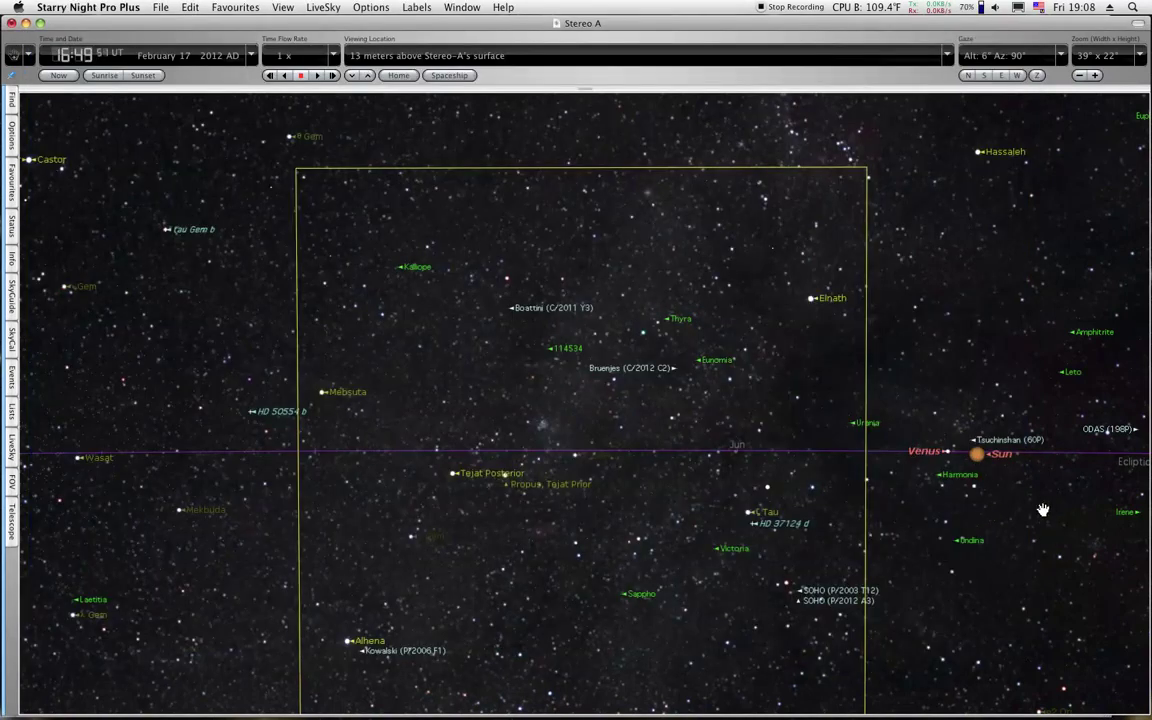
left_click_drag(1043, 510, 882, 504)
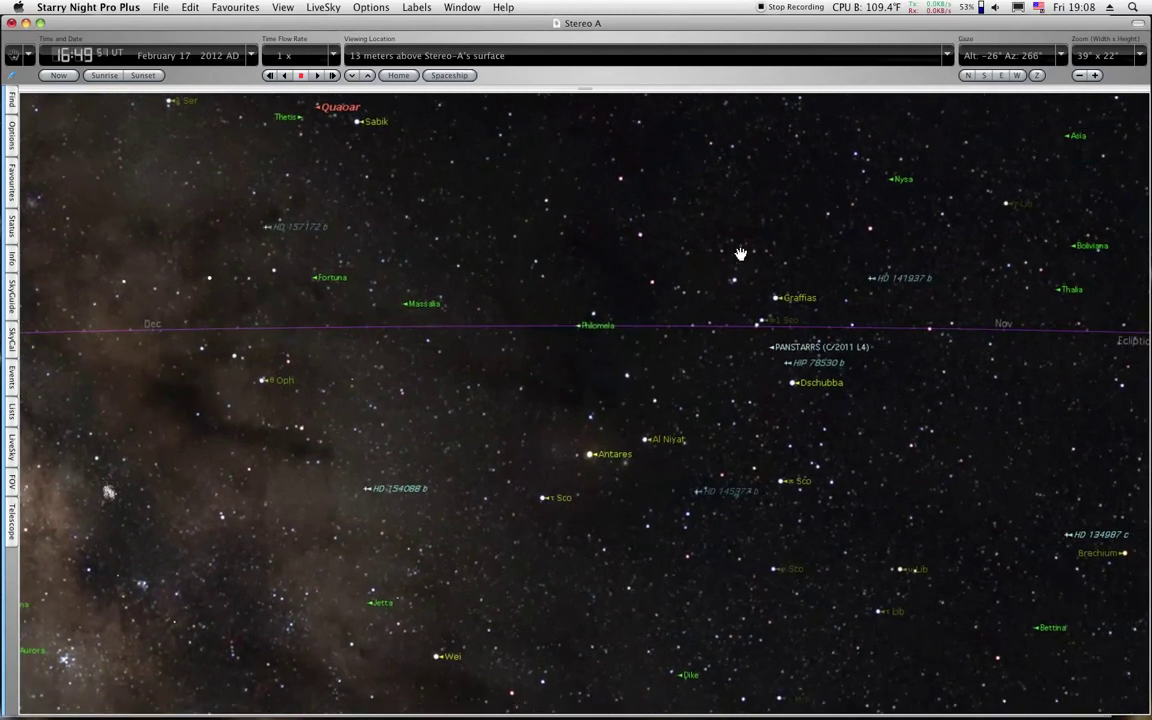
left_click(1095, 75)
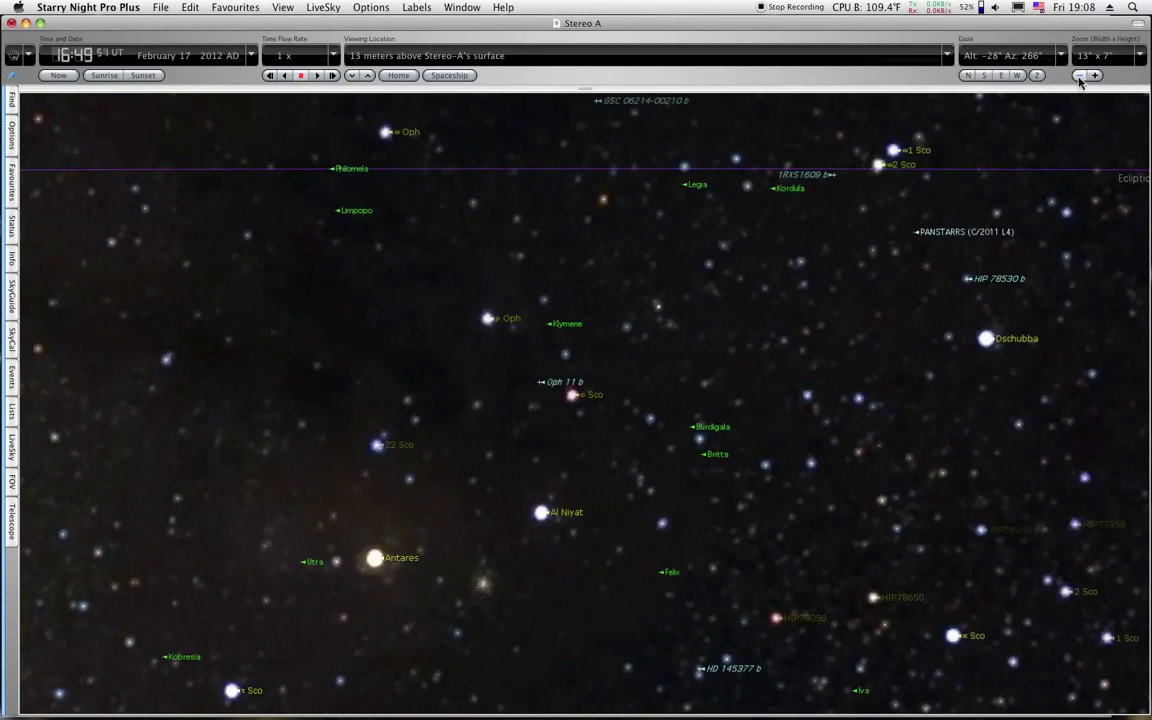
left_click(1079, 78)
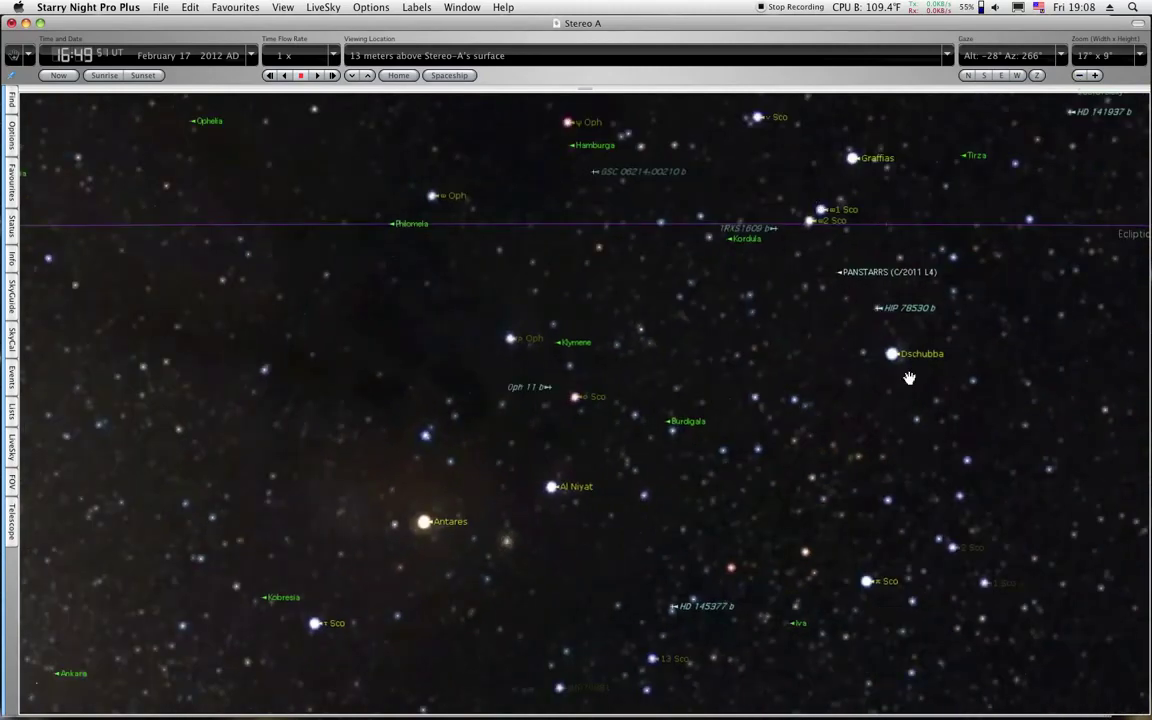
mouse_move(509, 550)
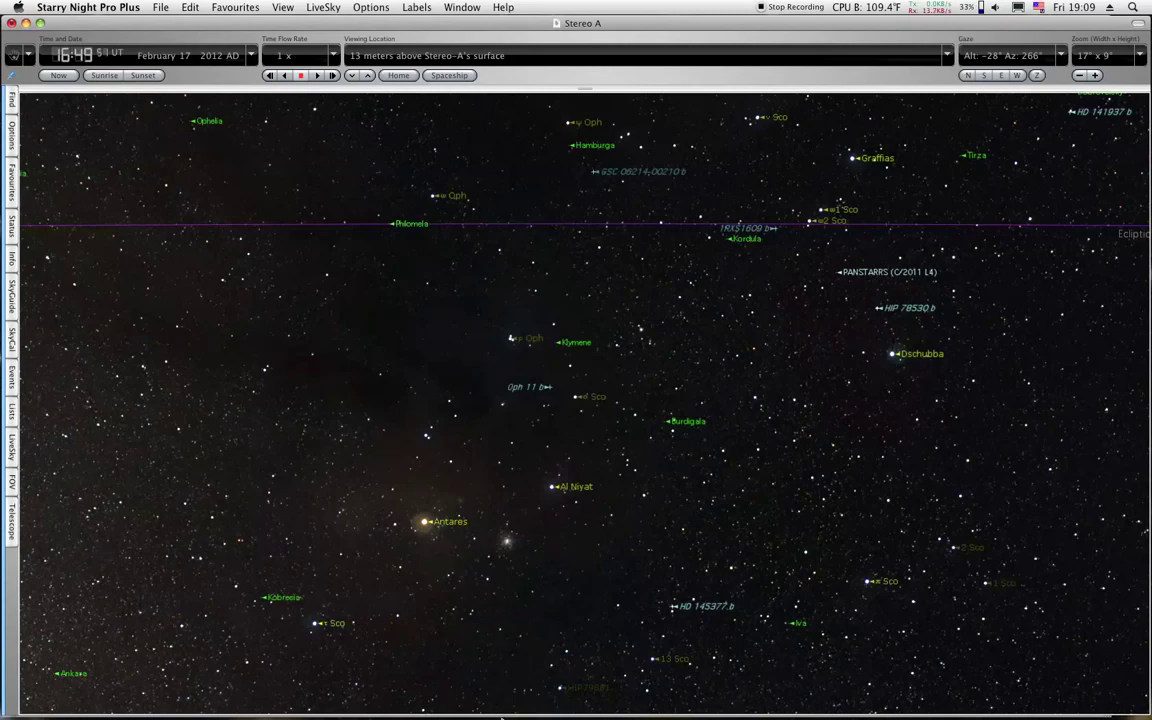
mouse_move(760, 693)
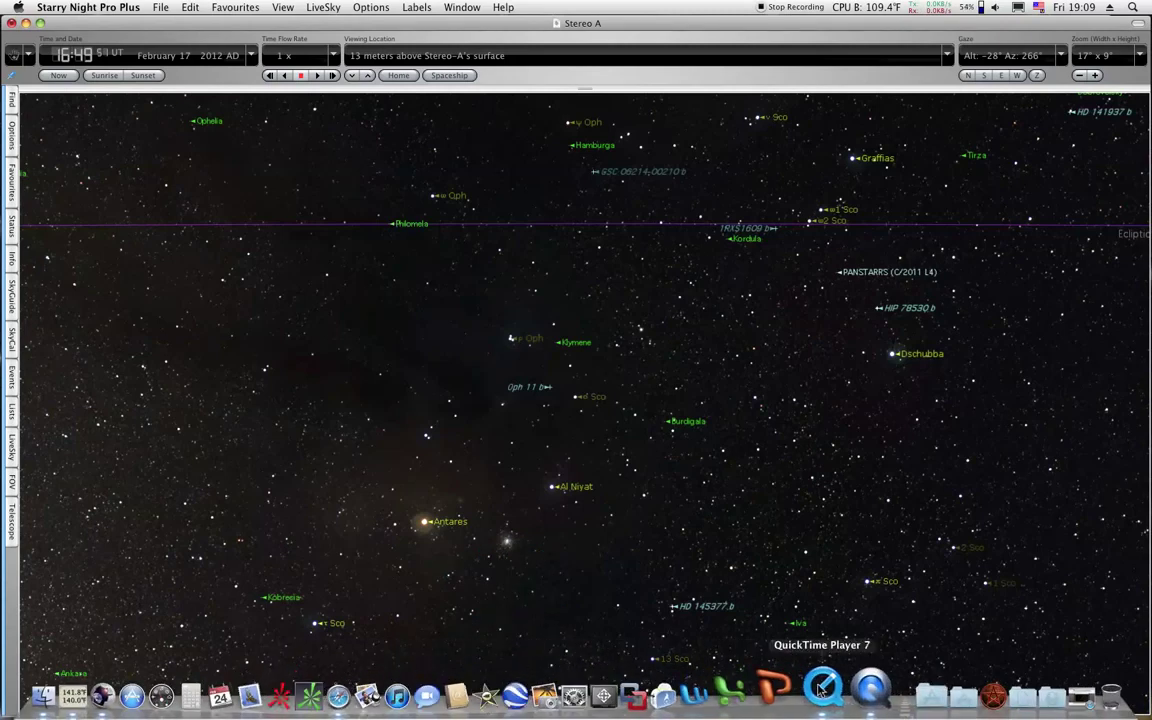
left_click(823, 688)
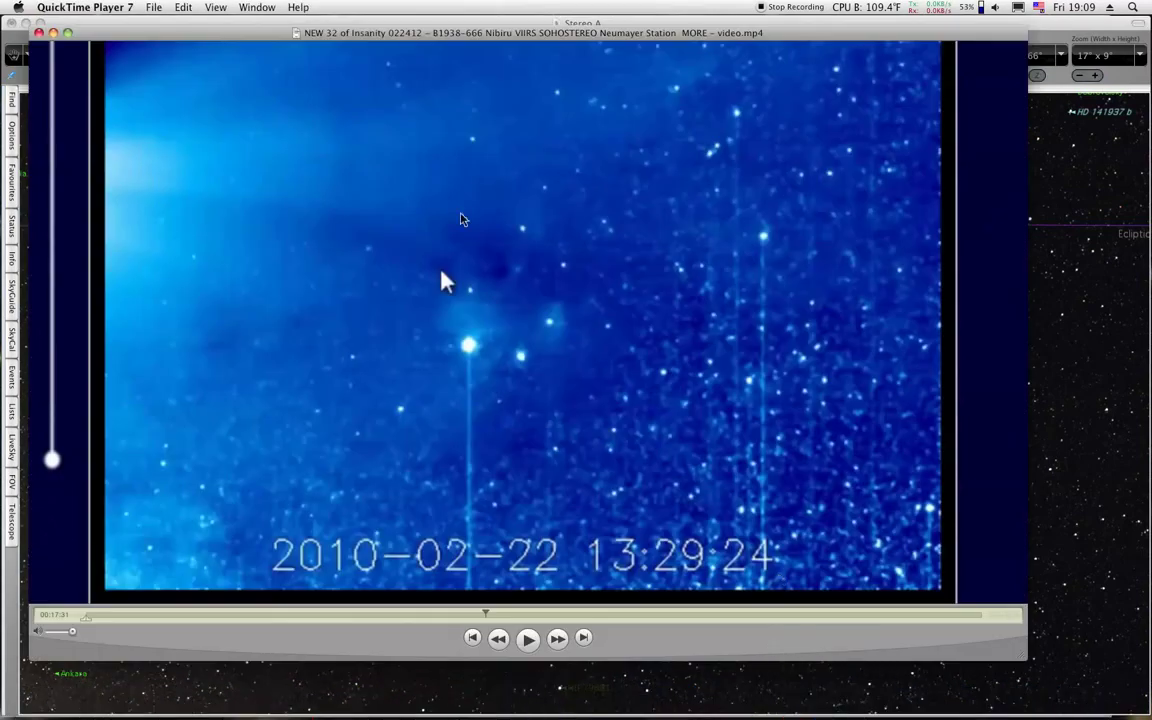
left_click_drag(366, 27, 959, 43)
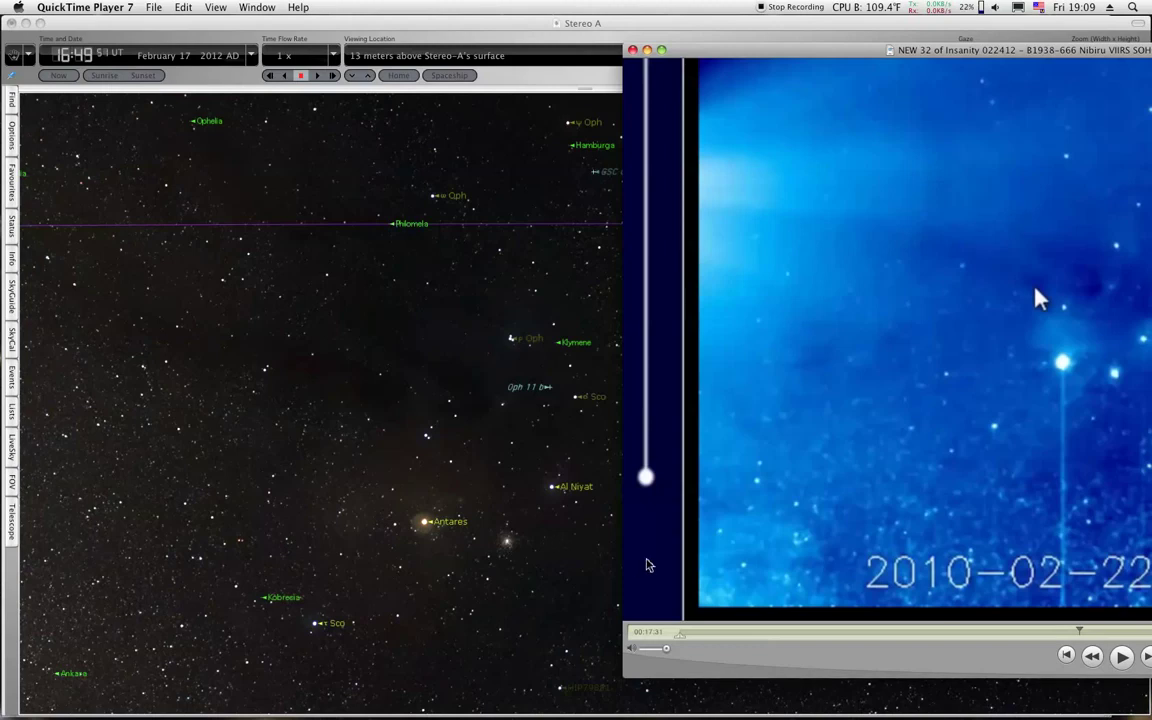
left_click_drag(812, 648, 2, 693)
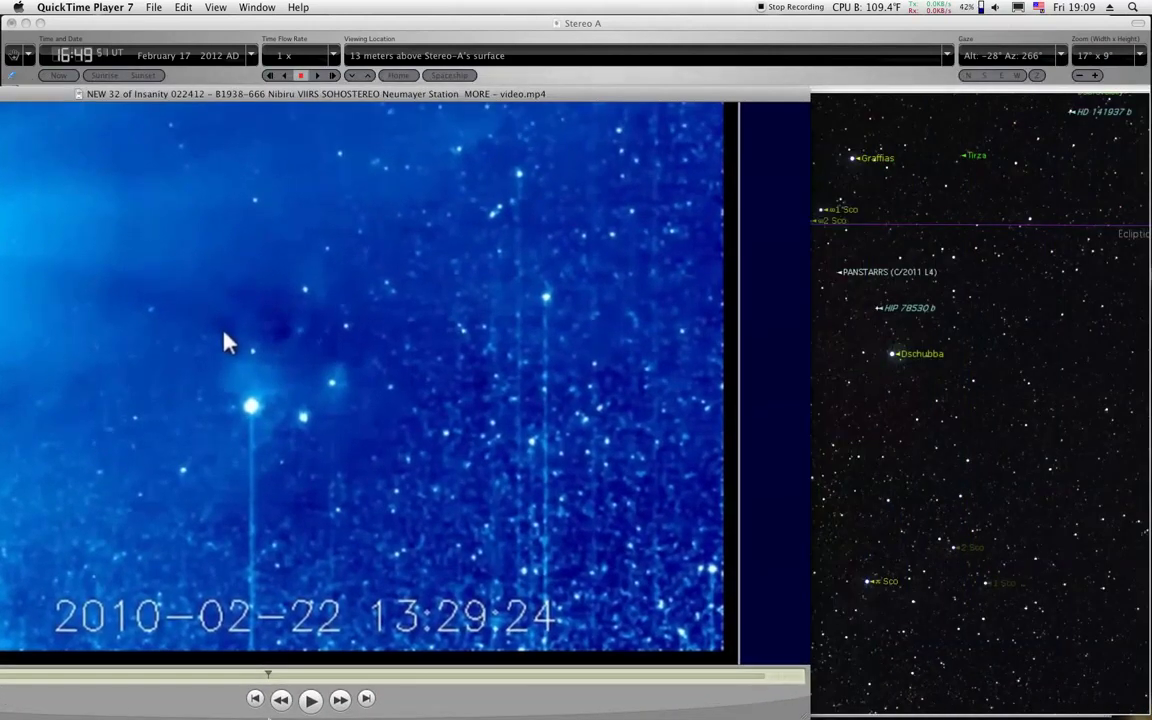
left_click_drag(615, 690, 553, 691)
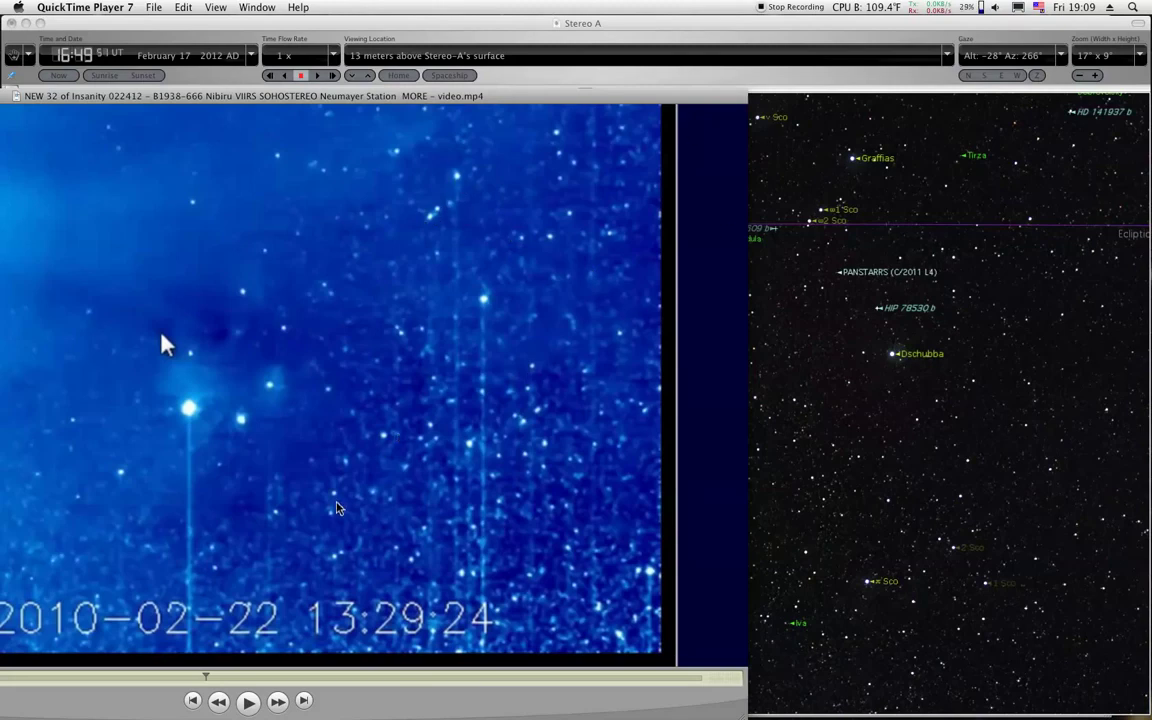
key("super+1")
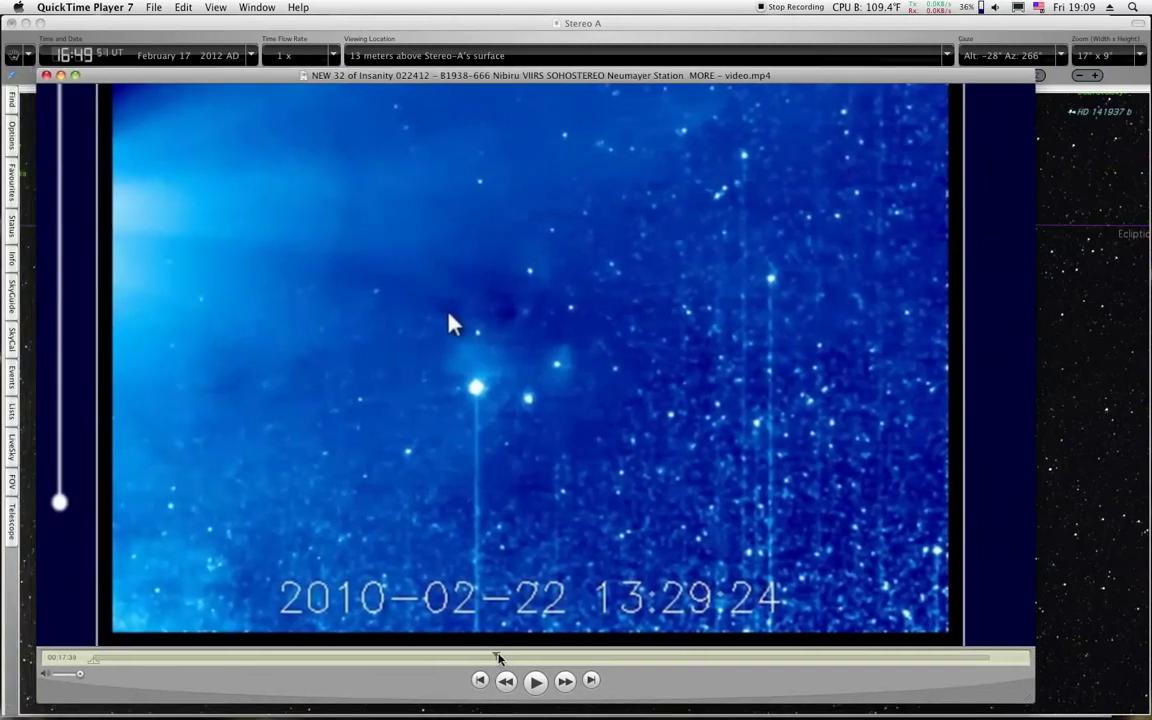
left_click_drag(499, 658, 508, 657)
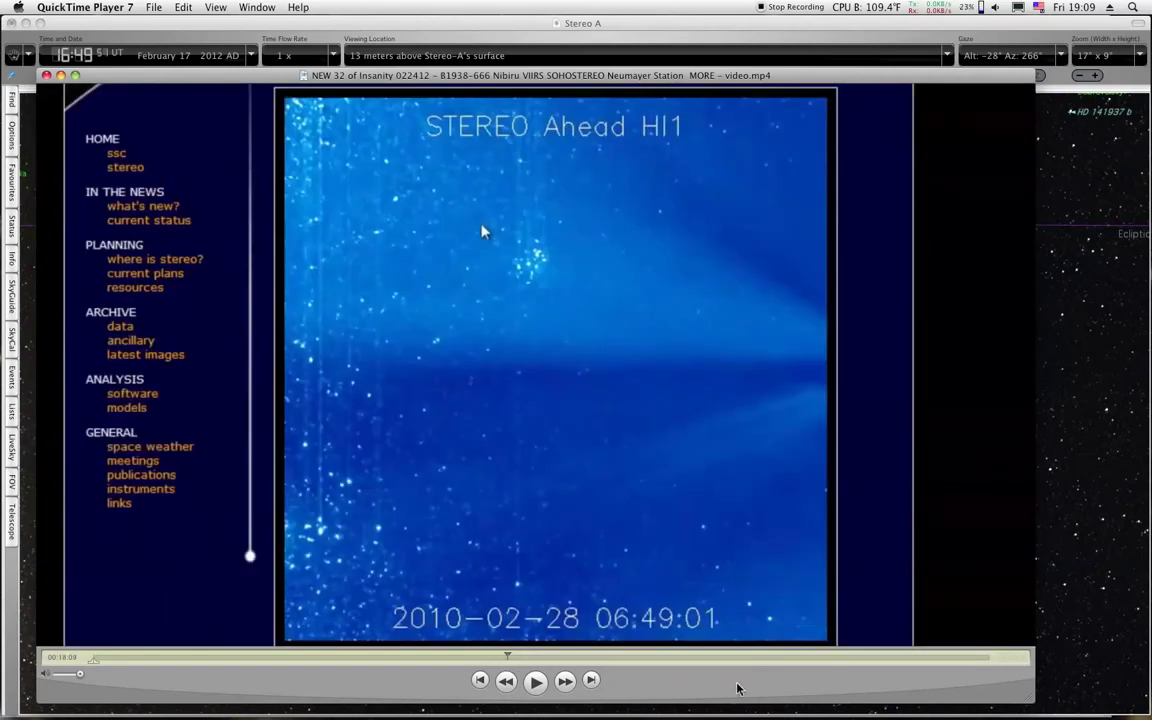
- Return to Starry Night Pro Plus and frame the Alcyone star cluster together with the Sun, Mercury and Jupiter in a 35° x 19° field
left_click(1082, 628)
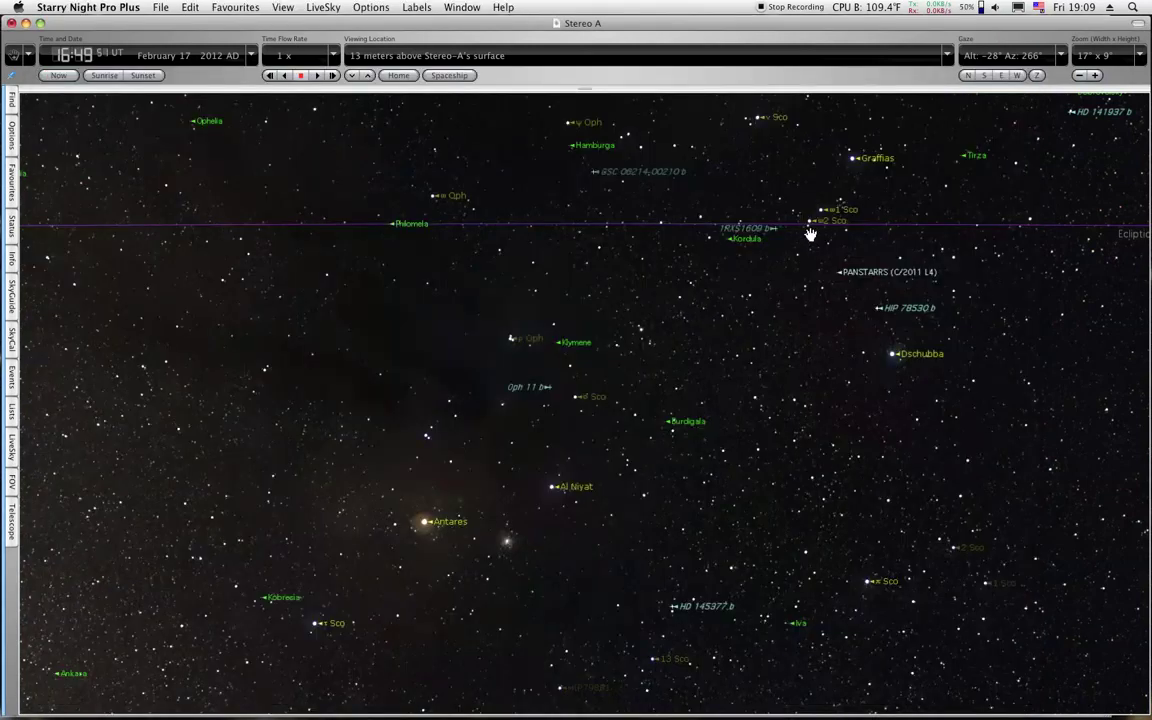
left_click(1078, 76)
key("Left")
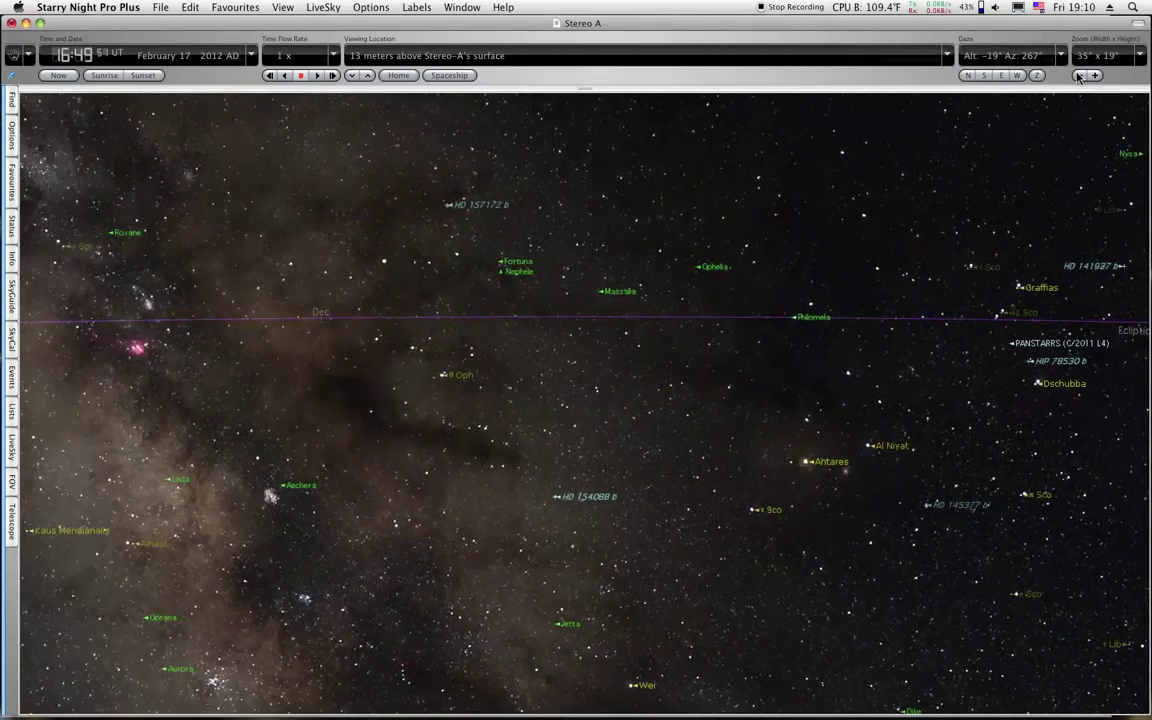
key("Up")
key("Up")
key("Up")
key("Up")
key("Up")
key("Up")
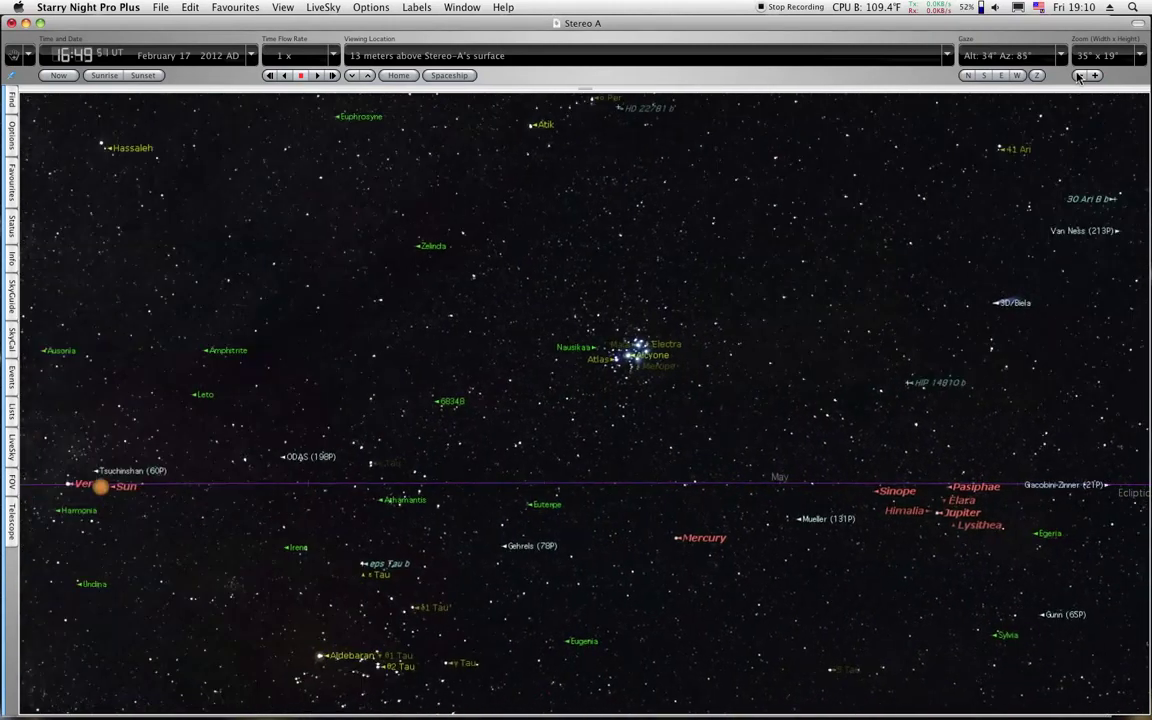
key("Up")
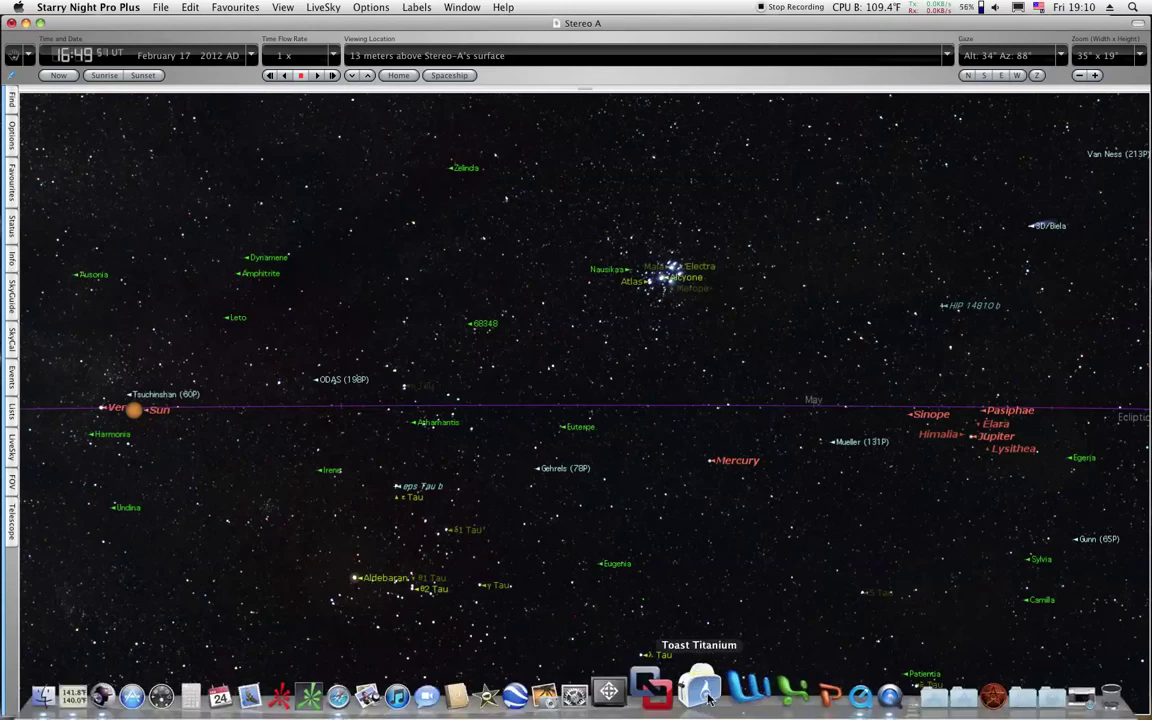
- Switch to QuickTime Player 7 and advance the video to the STEREO HI1 close-up at 00:23:39
left_click(828, 685)
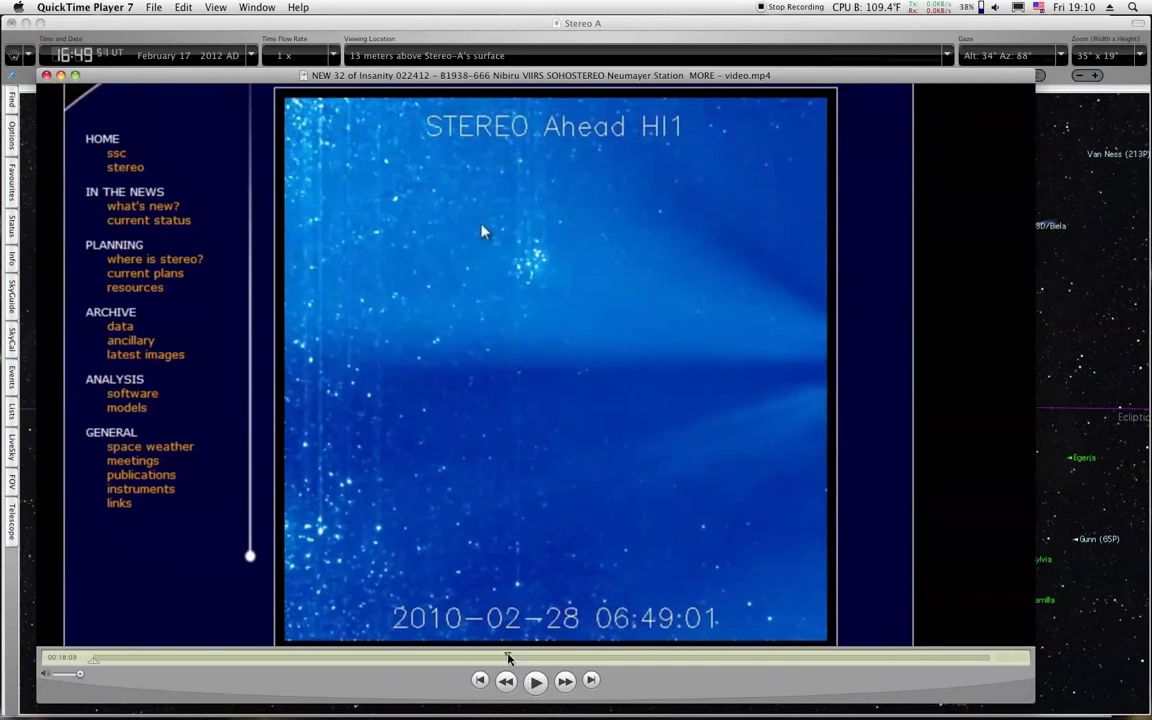
left_click_drag(508, 657, 633, 667)
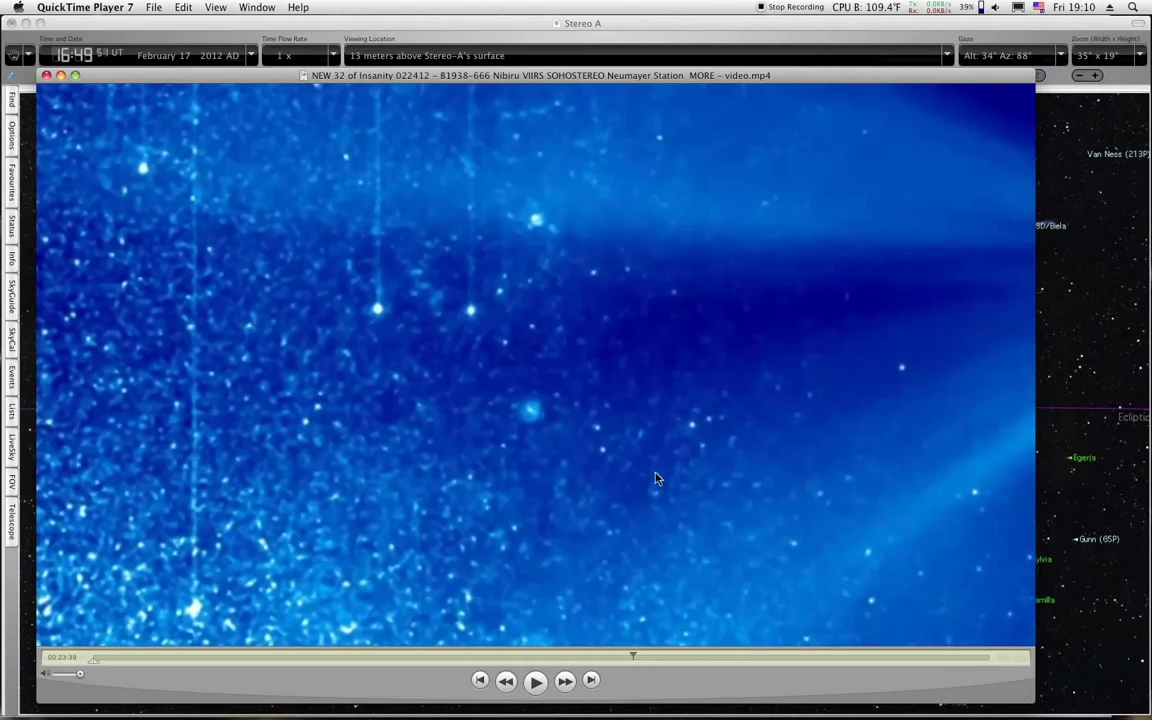
- In Safari, go back to the Messier 37 search results and bring the New General Catalogue window to the front
mouse_move(586, 702)
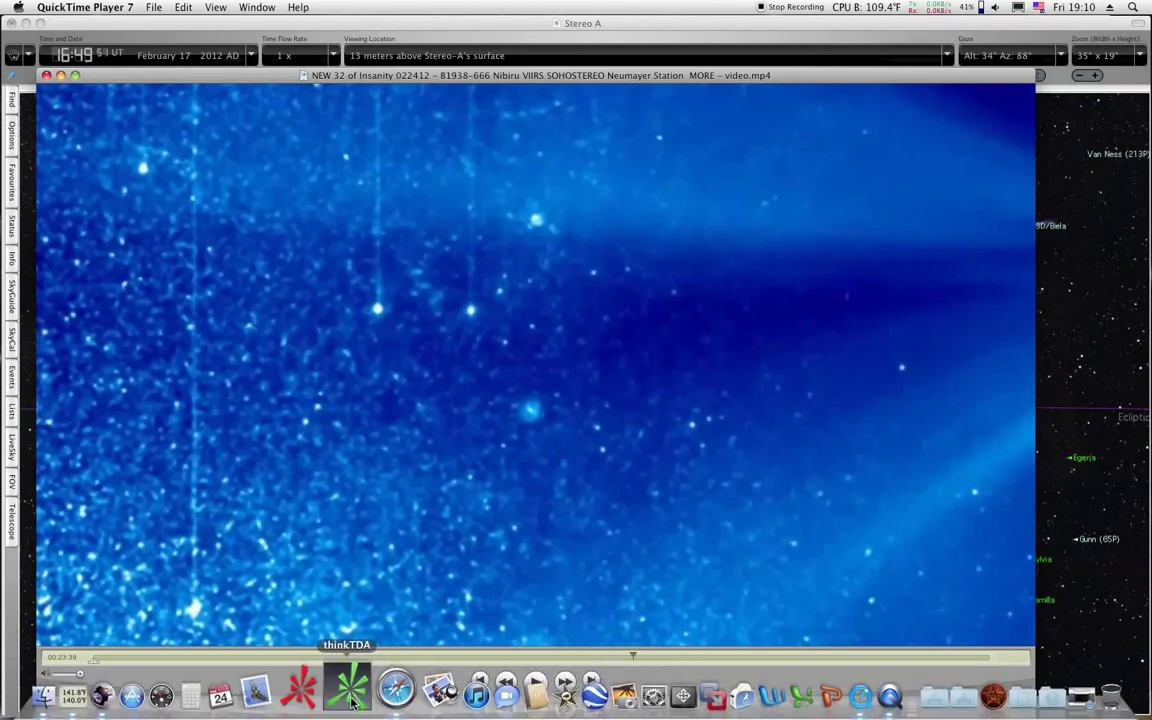
left_click(376, 690)
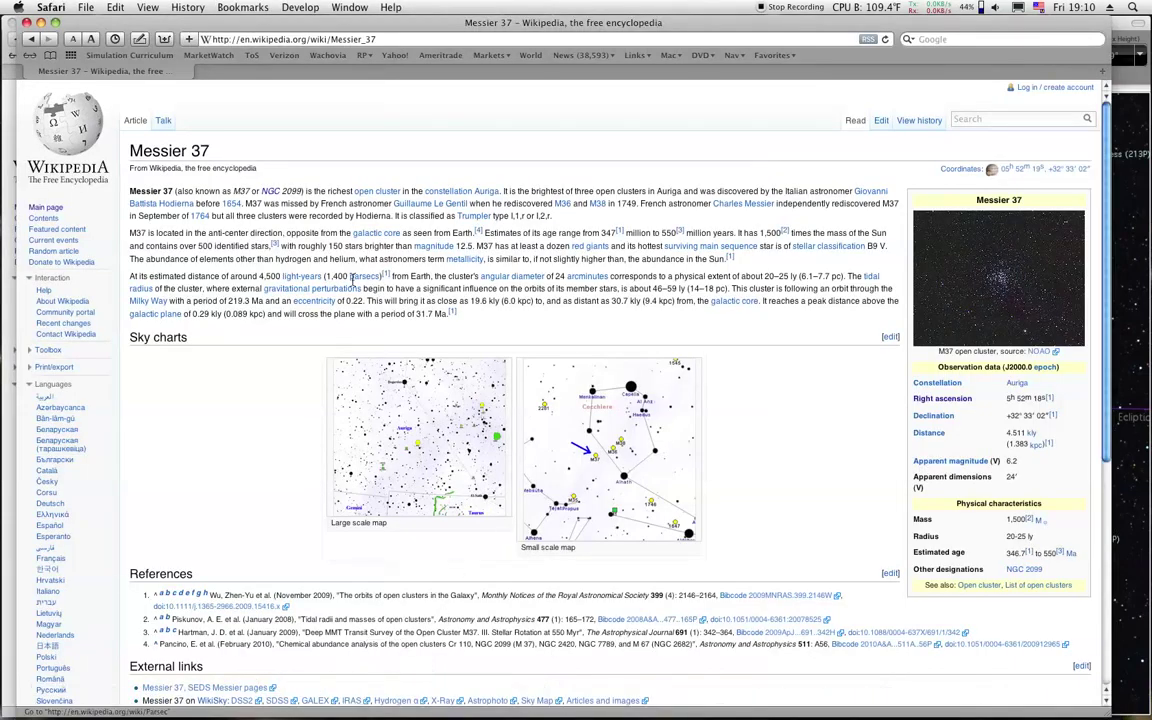
left_click(30, 39)
left_click_drag(212, 22, 221, 76)
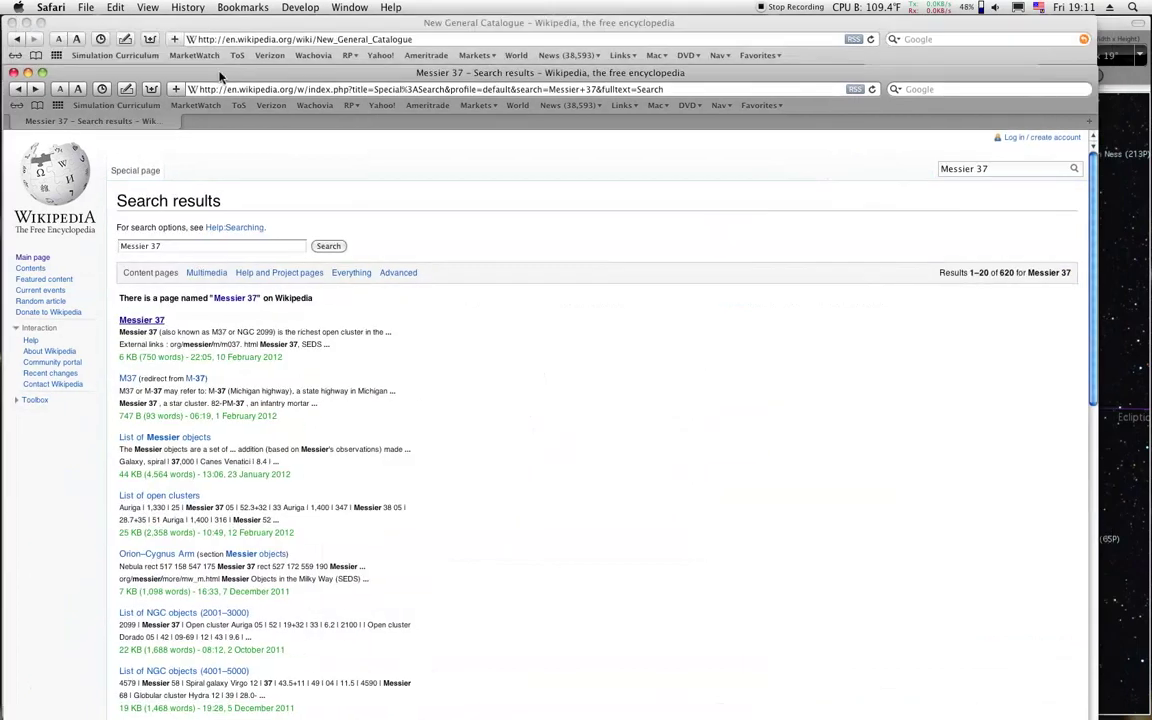
left_click(217, 21)
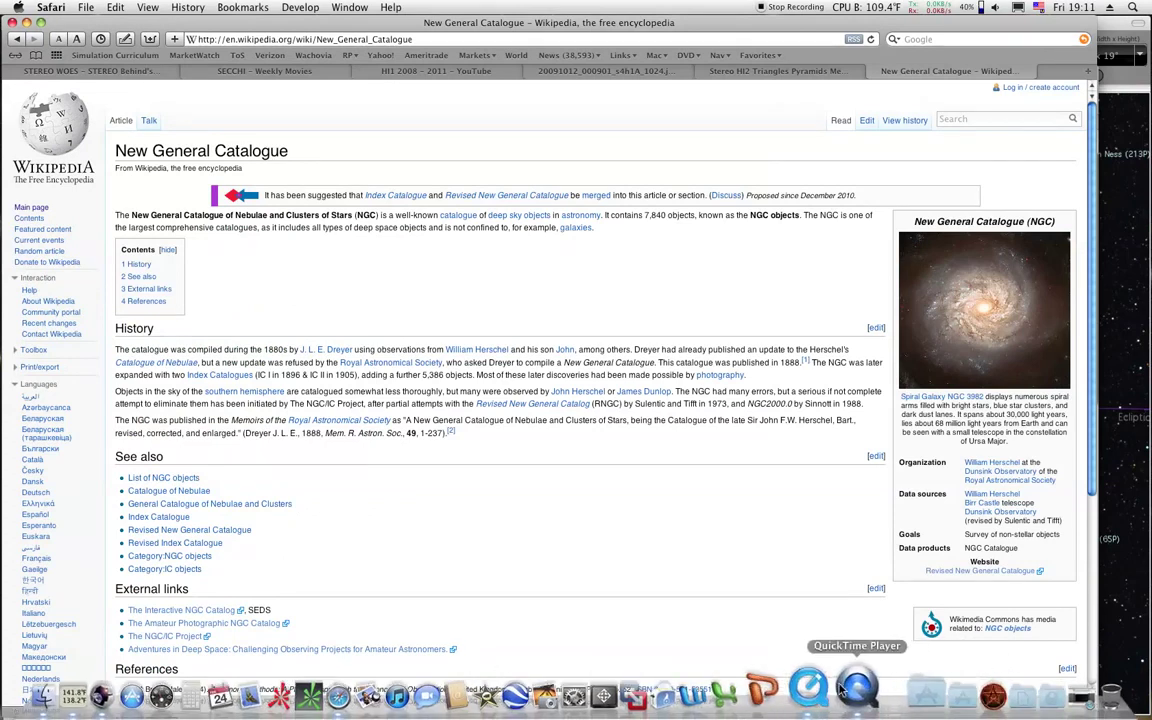
- Skim the remaining video in QuickTime Player 7, including the red-water footage, and go back to the STEREO Ahead HI1 star cluster close-up
left_click(832, 690)
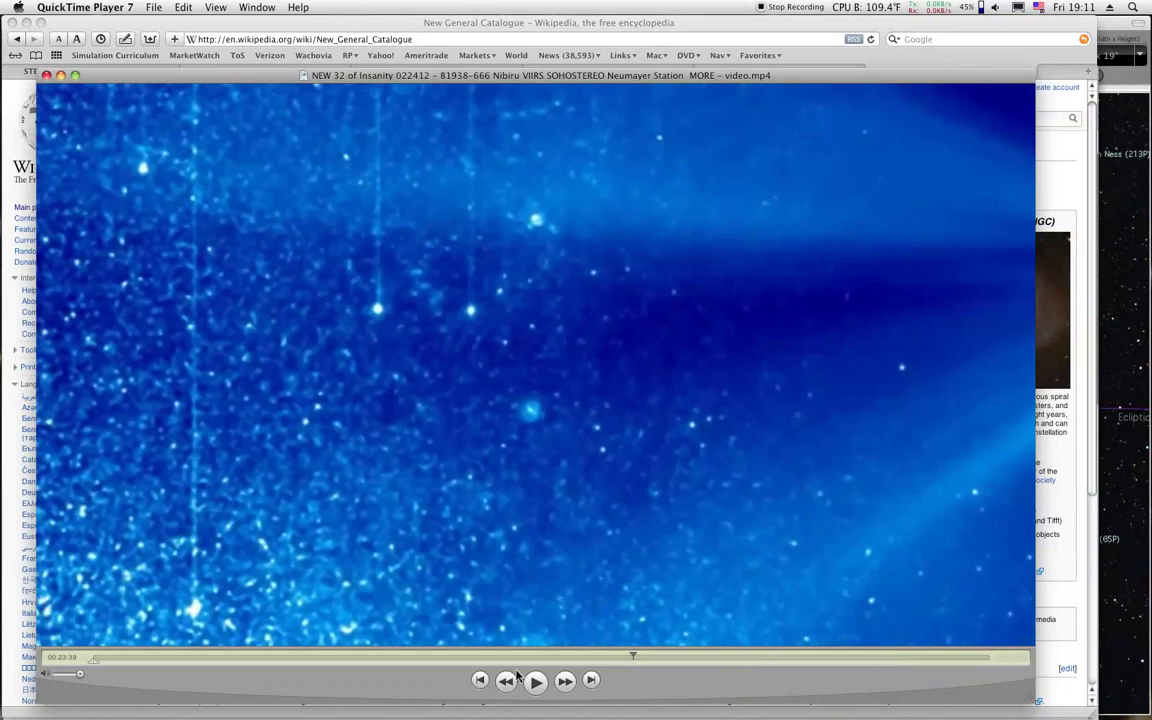
left_click_drag(634, 658, 660, 661)
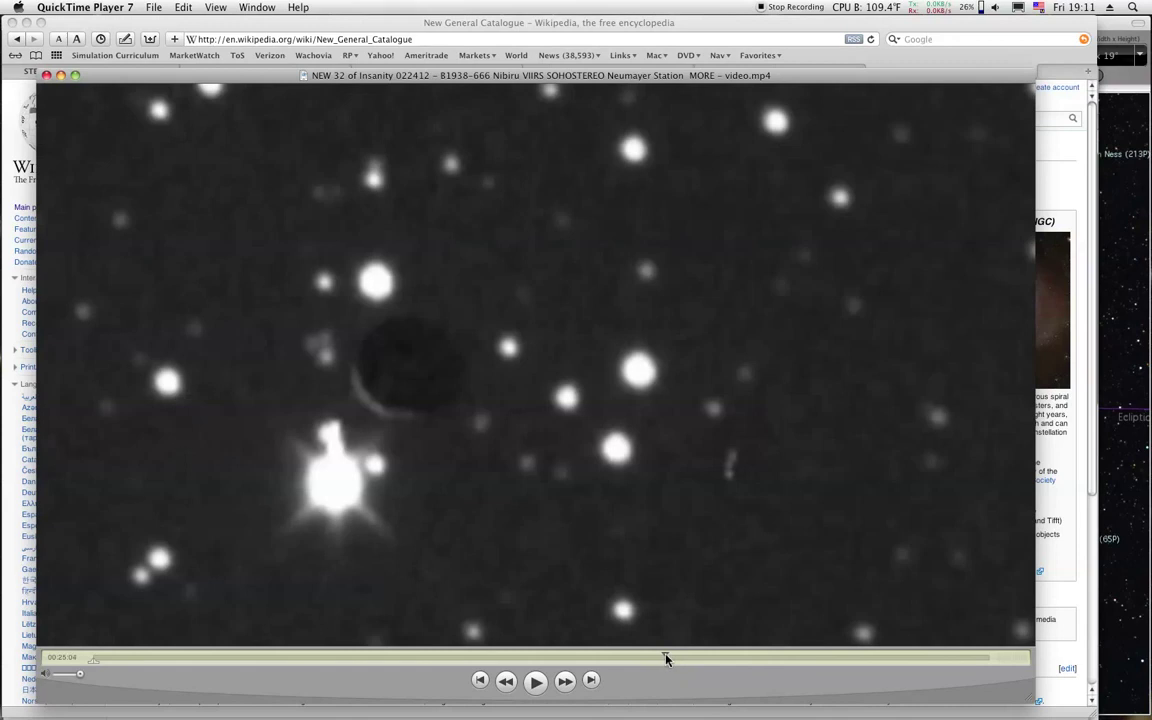
left_click_drag(666, 658, 667, 658)
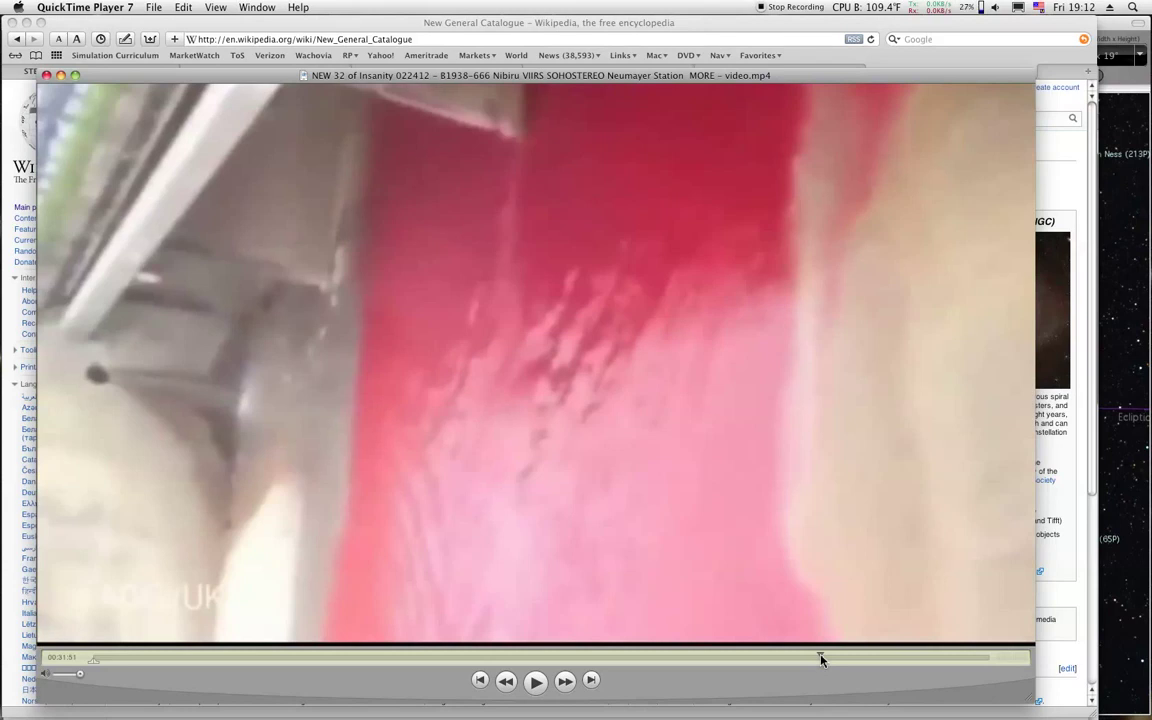
left_click_drag(821, 658, 848, 658)
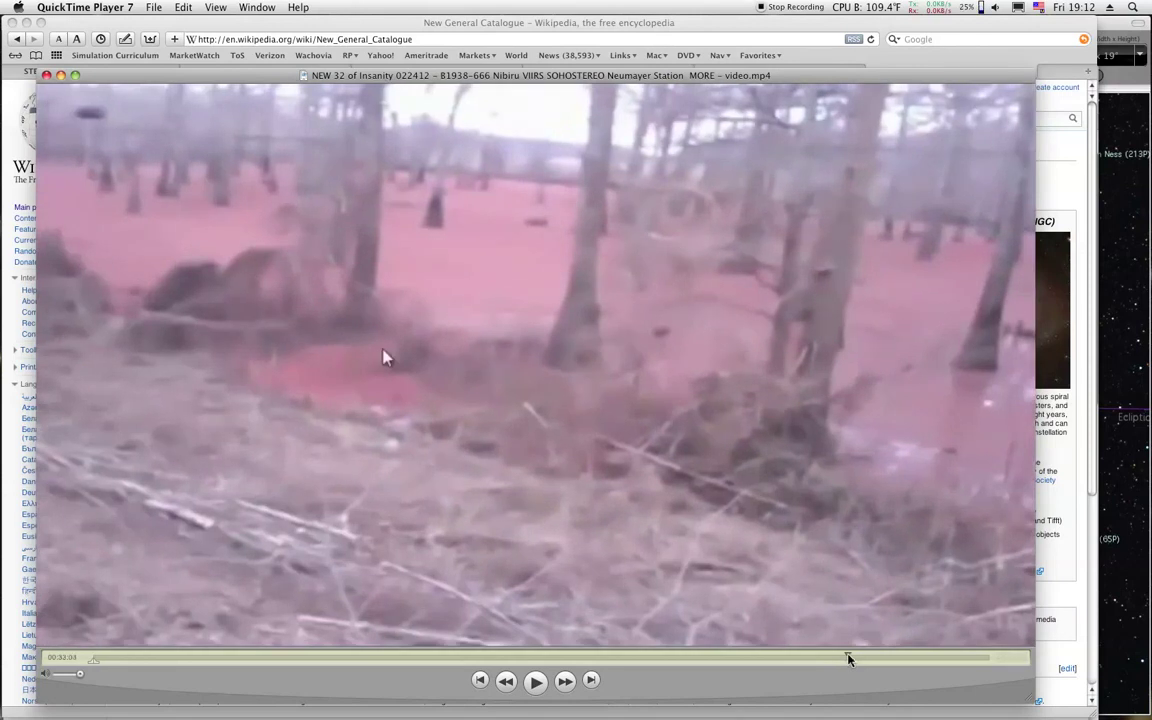
mouse_move(848, 658)
left_mouse_down()
mouse_move(838, 658)
mouse_move(863, 661)
mouse_move(504, 679)
left_mouse_up()
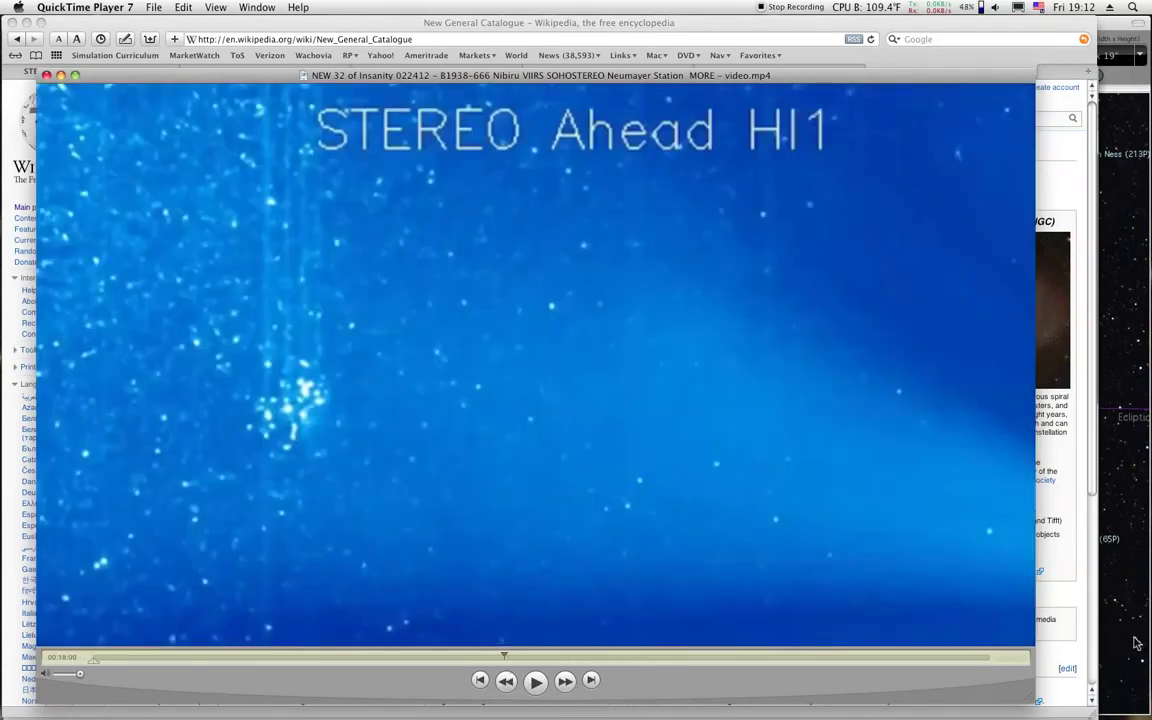
- Return to Starry Night Pro Plus and frame the star cluster near 1 Gem and Propus in a 20° x 11° field
left_click(1136, 643)
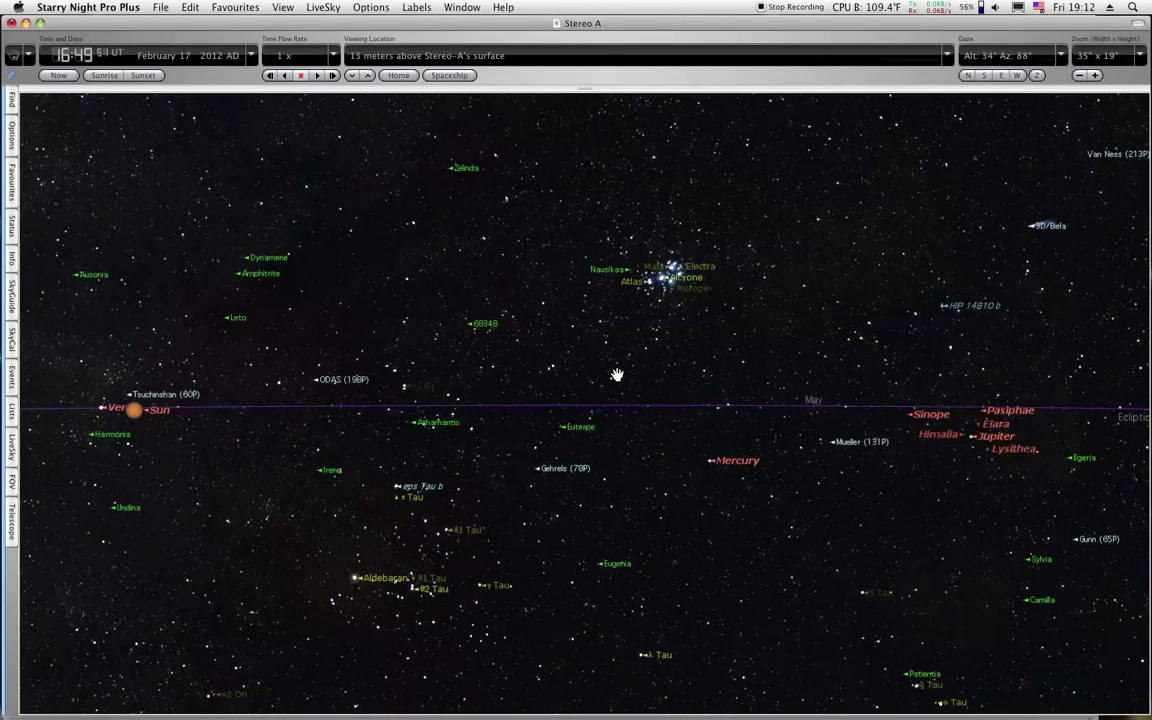
key("Left")
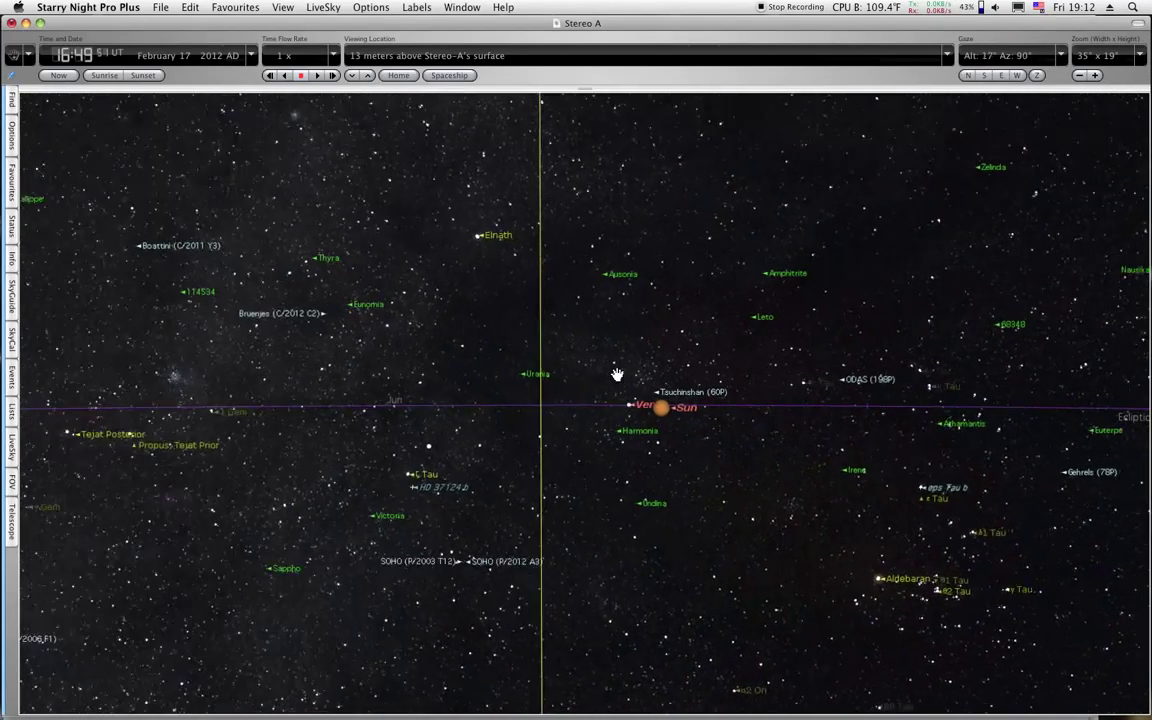
key("Left")
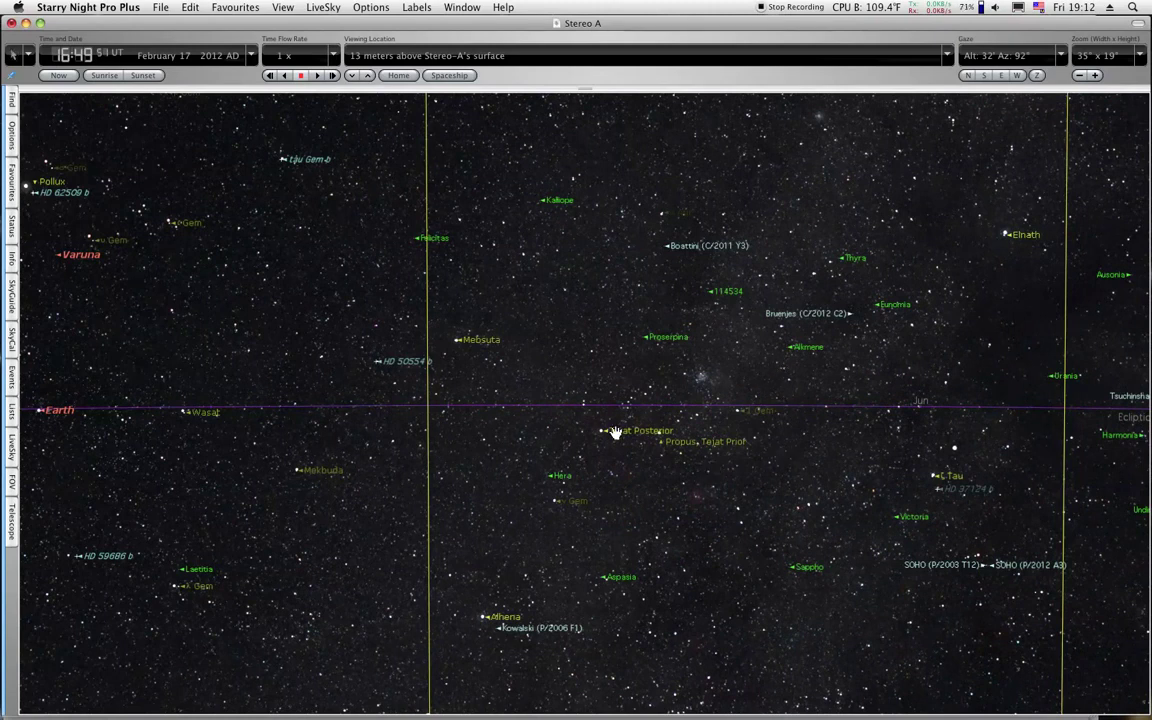
mouse_move(601, 433)
key("Right")
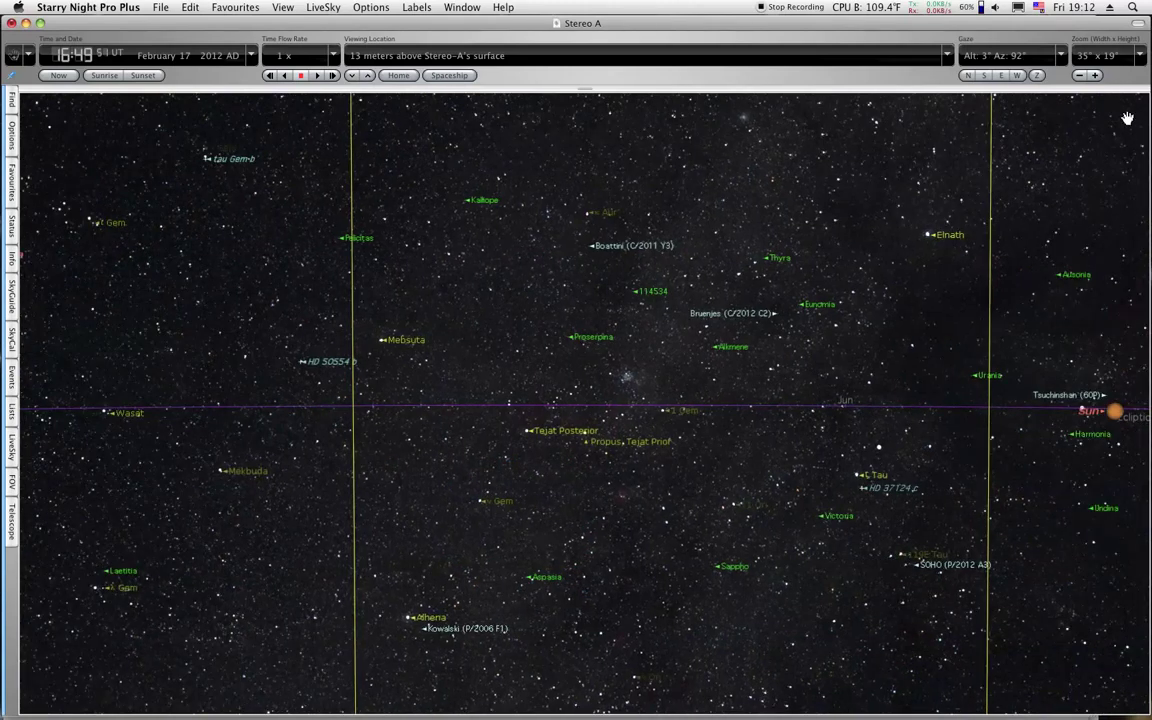
left_click(1096, 76)
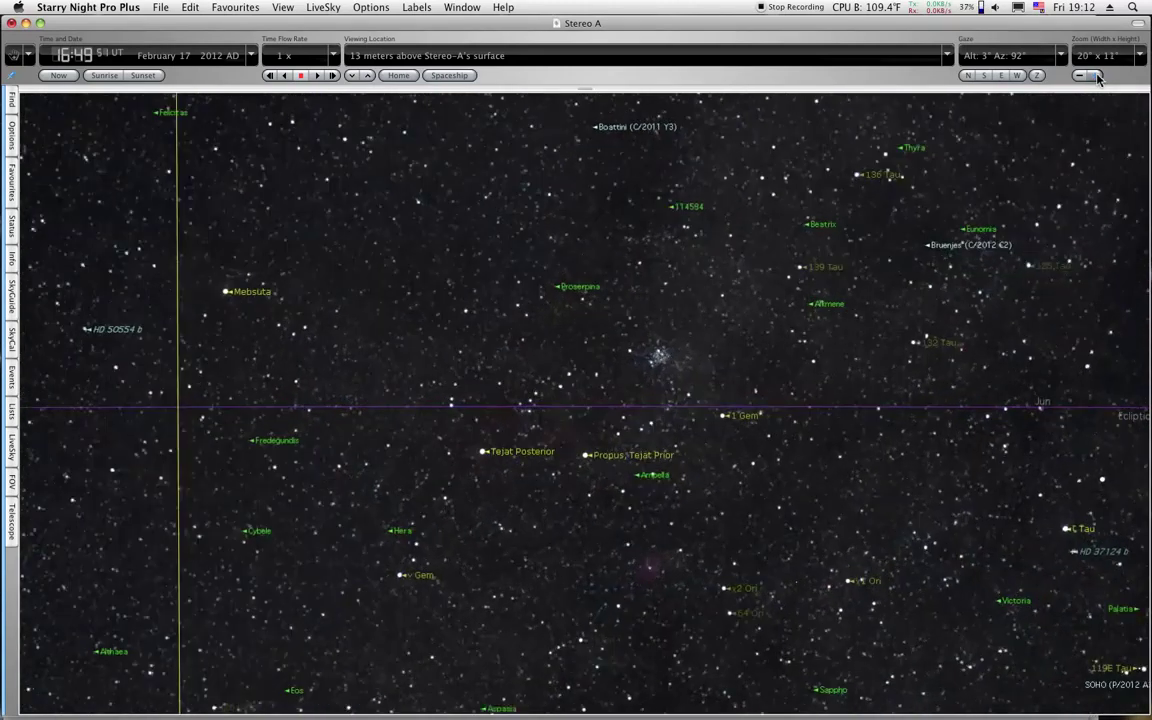
- Narrow the field to 17° x 9° and inspect the object details of the star cluster near 1 Gem and Propus
key("Left")
key("Right")
key("Down")
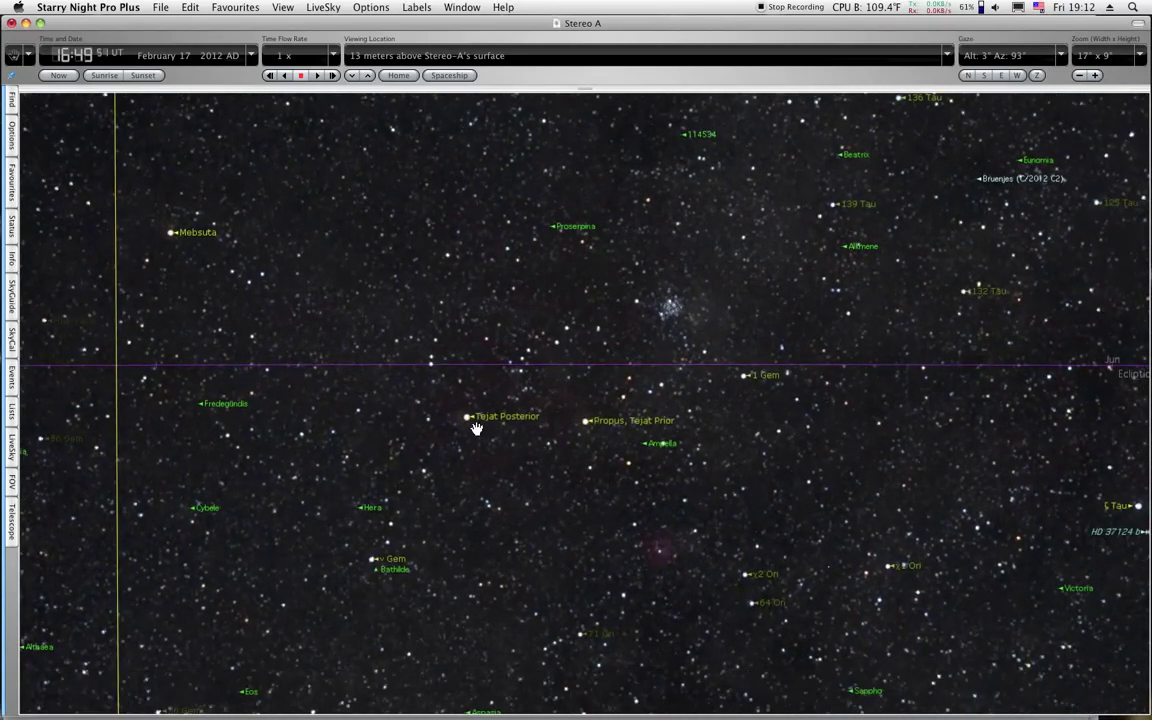
mouse_move(670, 314)
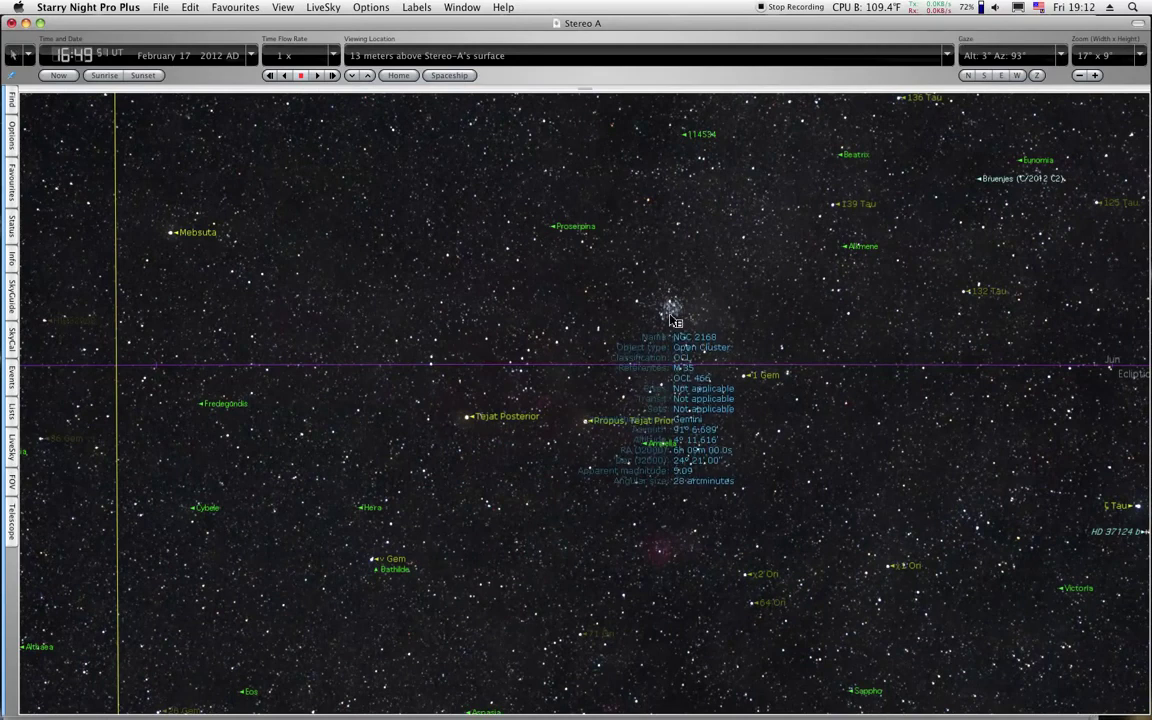
mouse_move(667, 568)
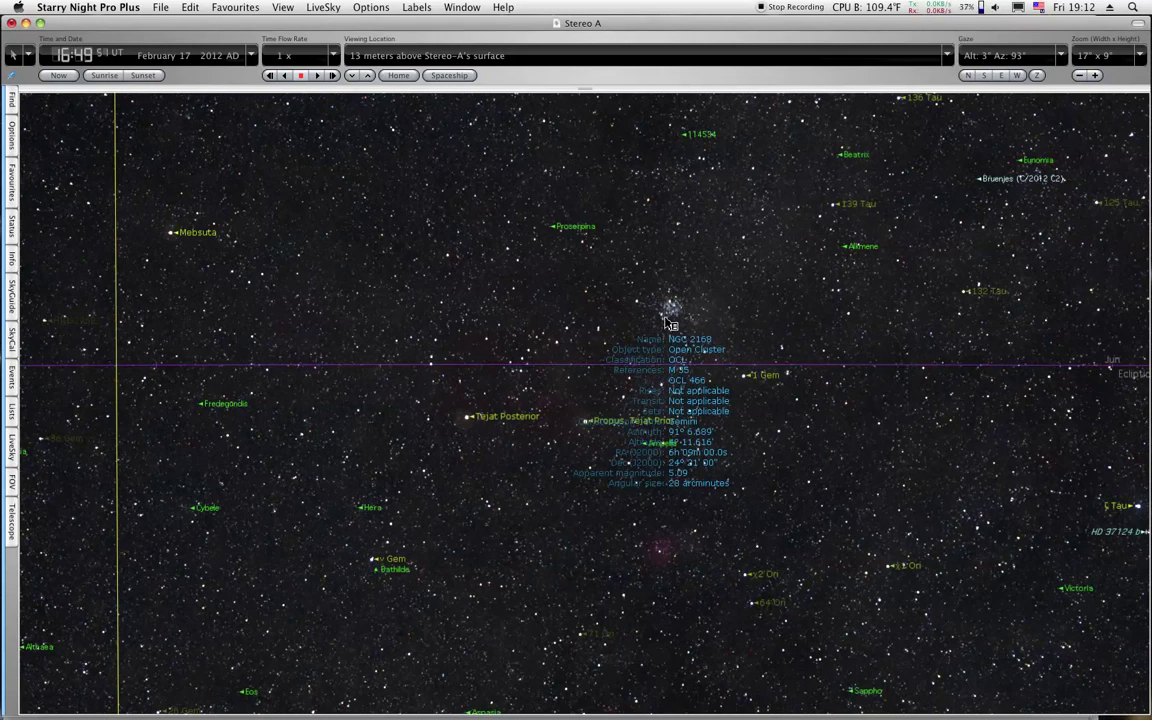
- Widen the field to 115° x 67° around the HI1 frame and brighten the Milky Way to about three quarters of its brightness range
left_click(1081, 76)
left_click(1081, 76)
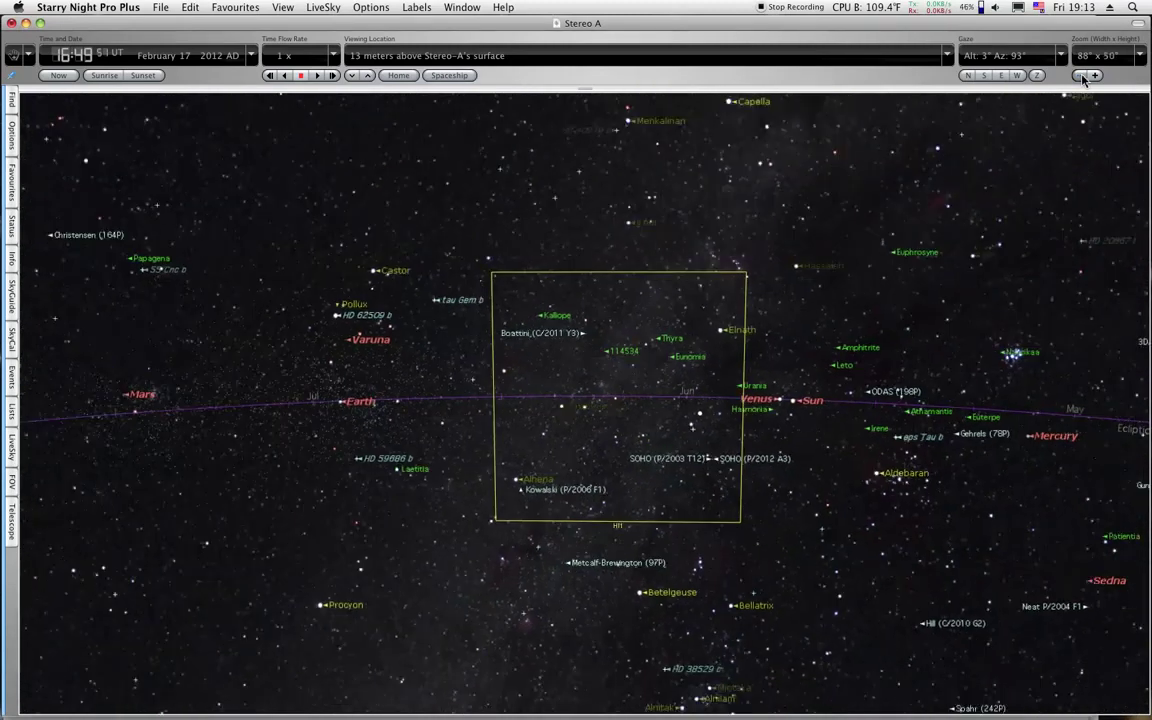
left_click(1079, 76)
left_click(1079, 76)
left_click(1080, 77)
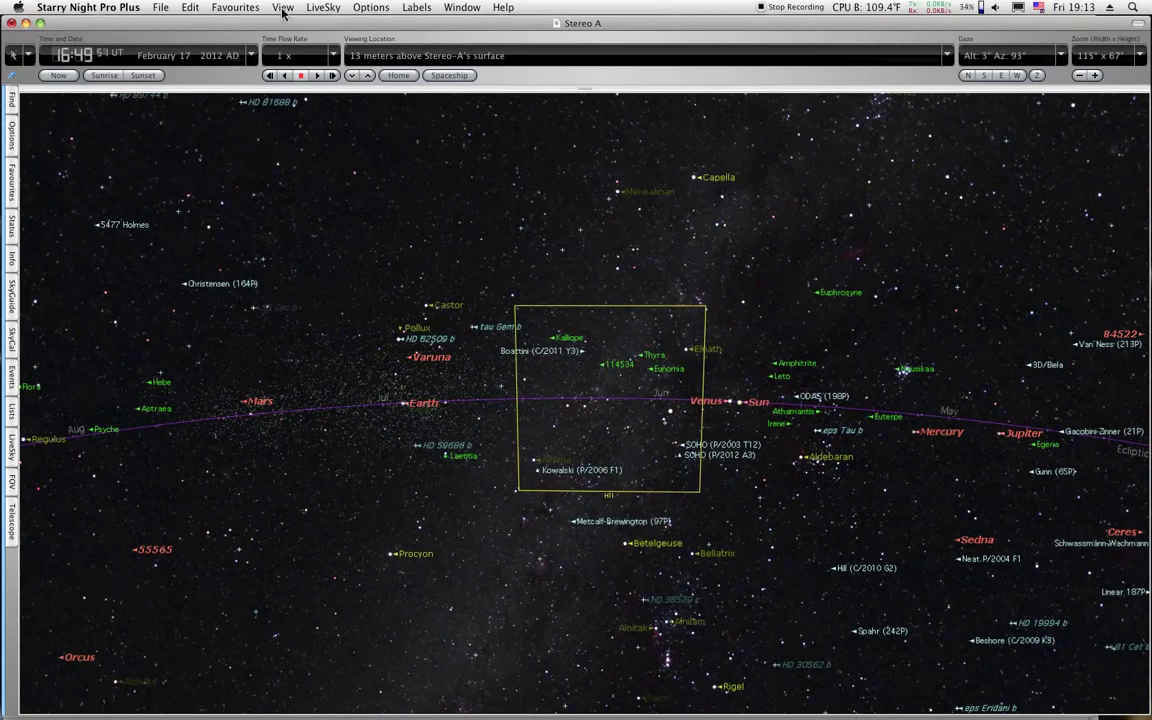
left_click(356, 12)
mouse_move(416, 104)
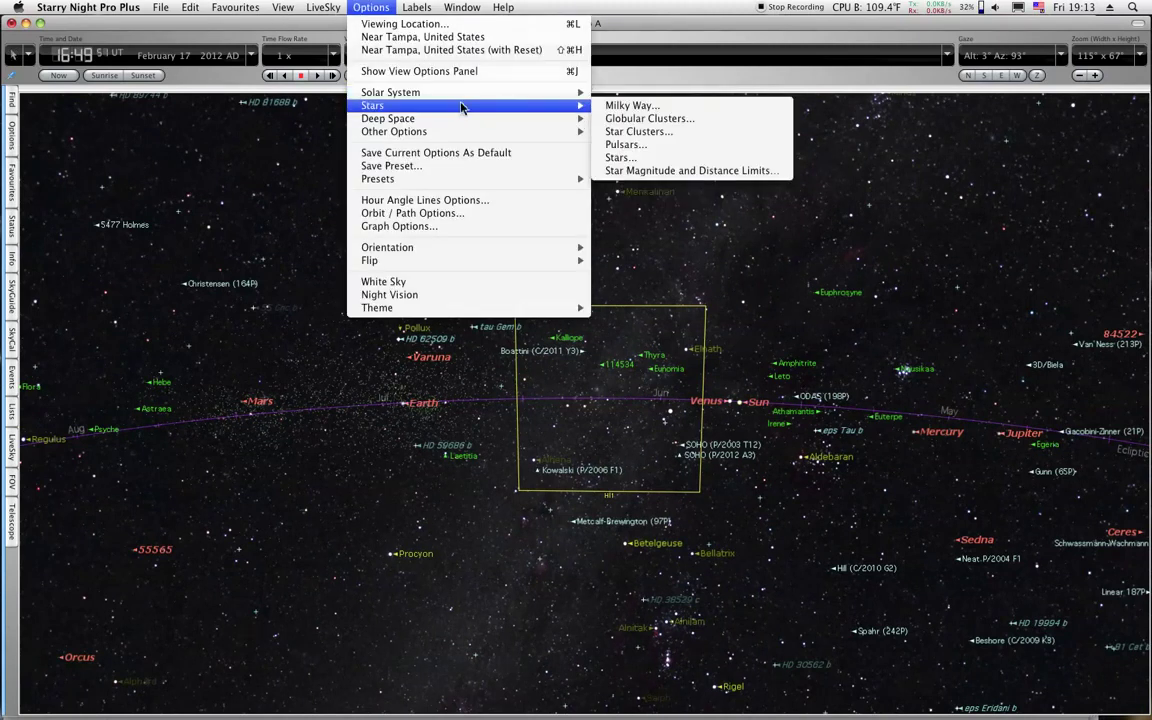
left_click(621, 106)
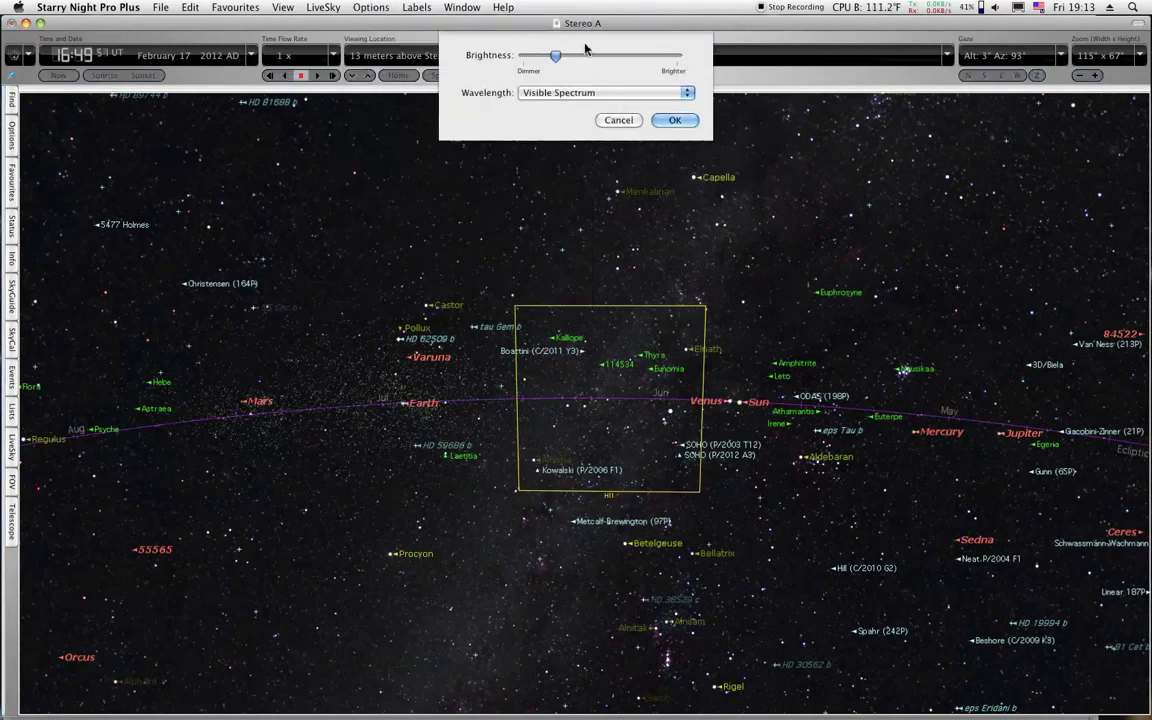
left_click_drag(557, 57, 639, 57)
left_click(675, 120)
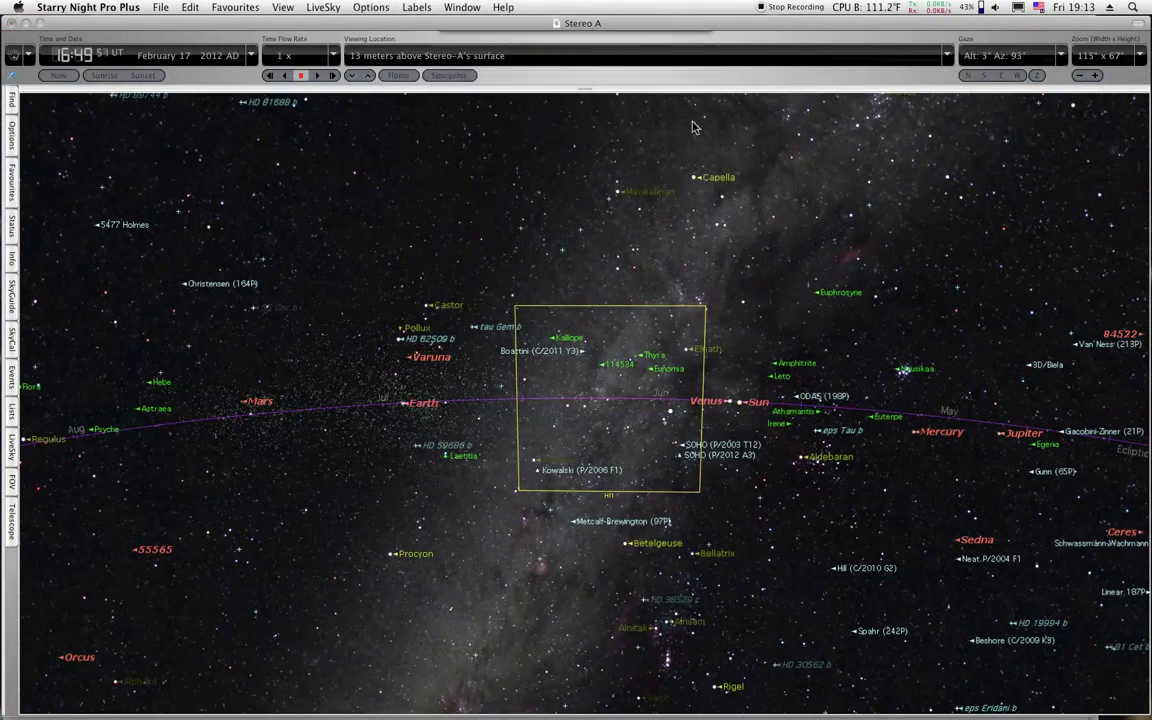
mouse_move(935, 548)
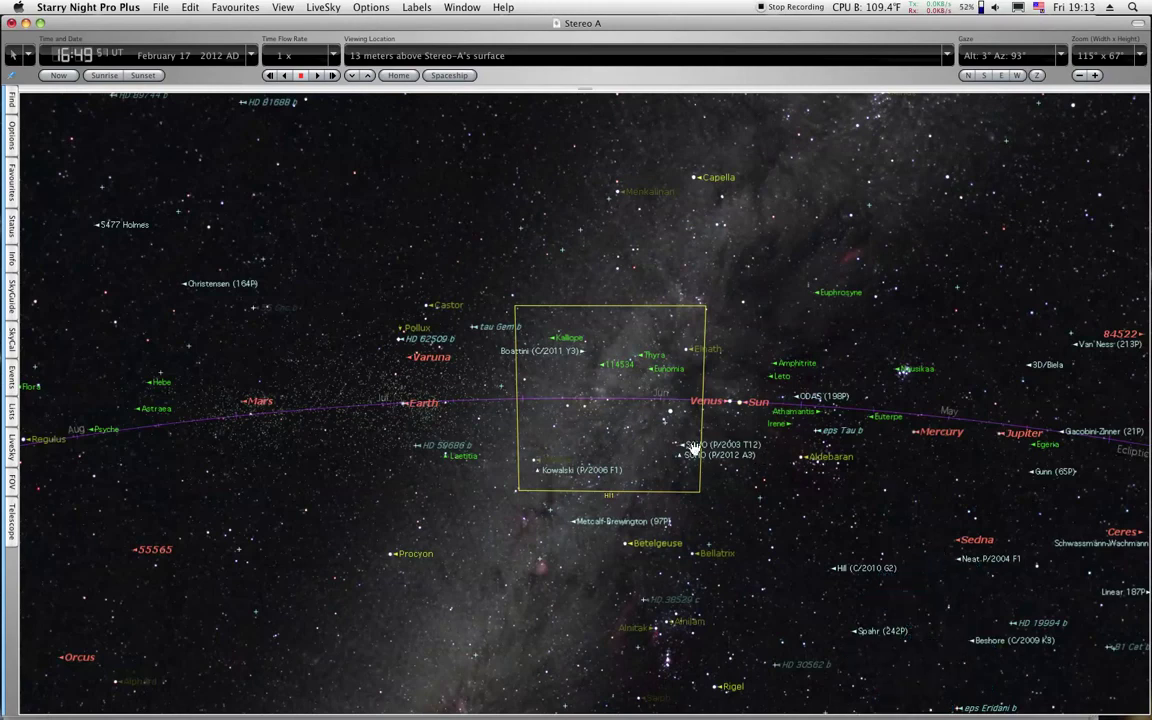
mouse_move(631, 433)
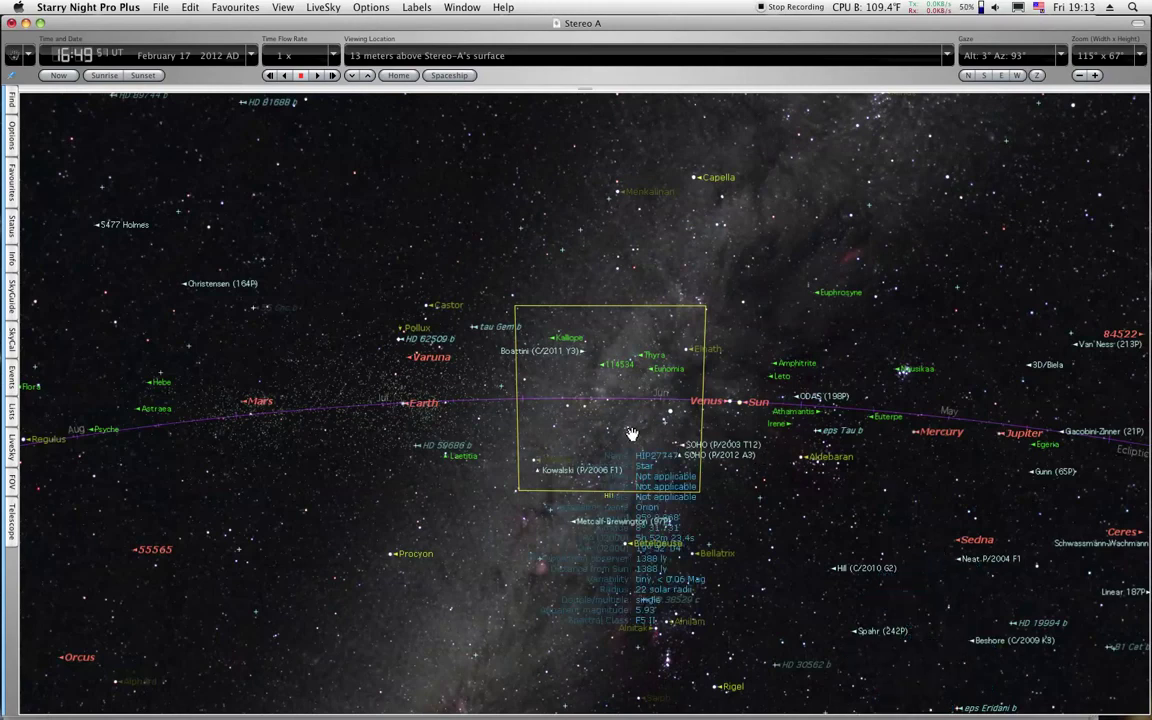